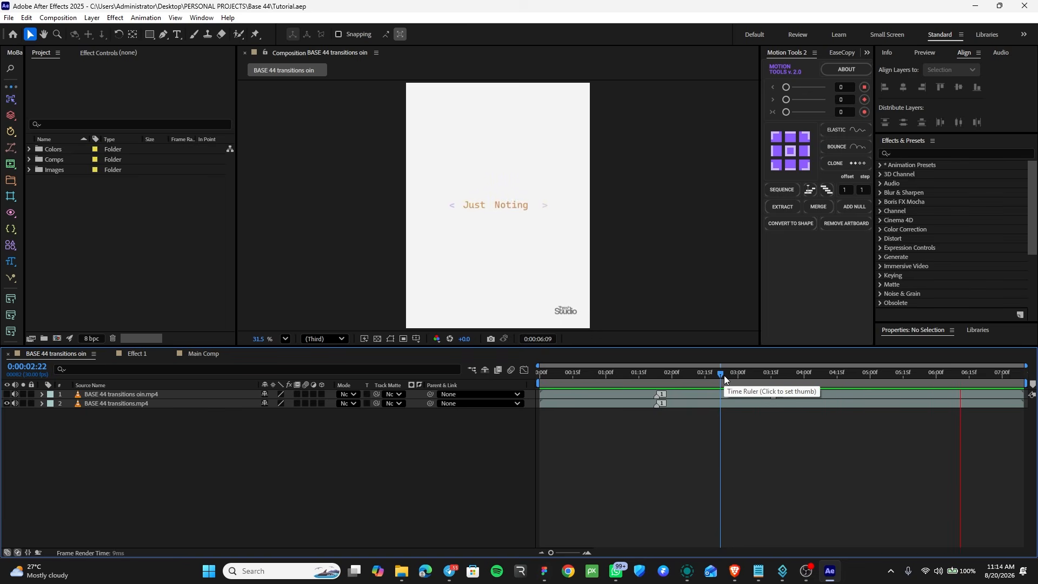
Scrub and play the reference video in the BASE 44 transitions oin composition to review the image transition
{"action": "left_click_drag", "start_coordinate": [725, 375], "coordinate": [761, 394]}
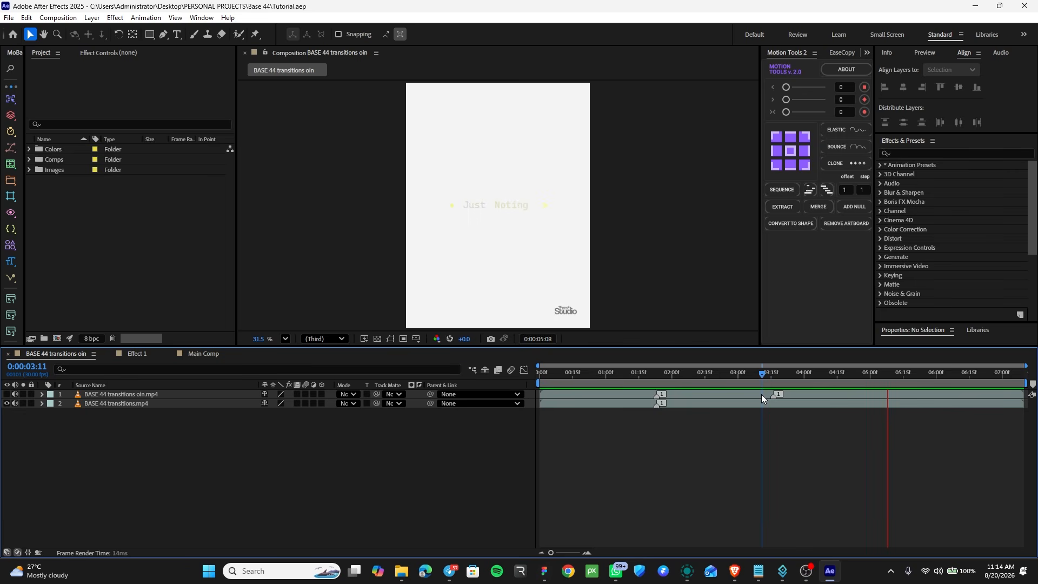
{"action": "left_click", "coordinate": [741, 374]}
{"action": "left_click_drag", "start_coordinate": [741, 374], "coordinate": [550, 380]}
{"action": "key", "text": "space"}
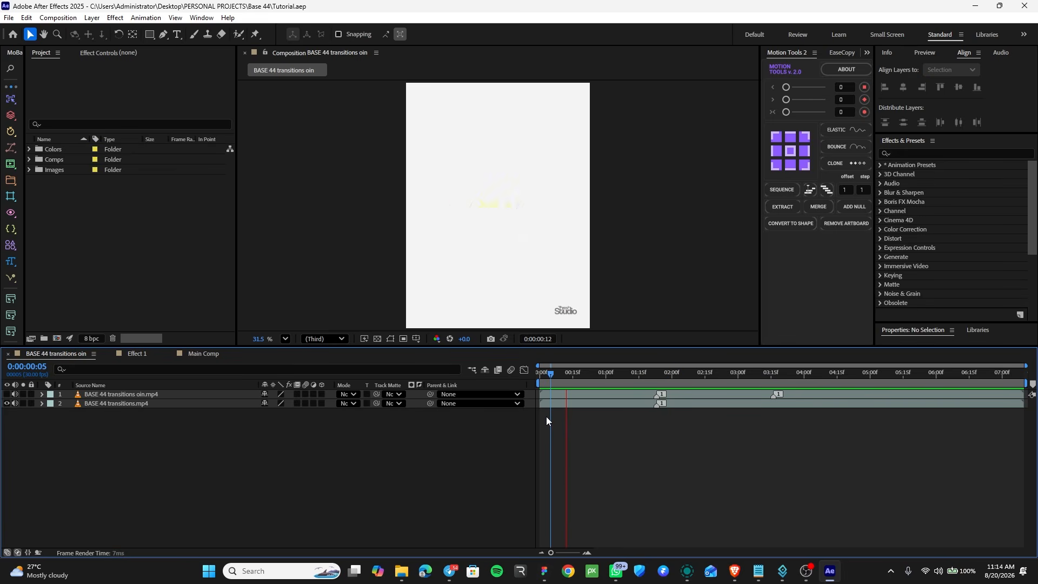
{"action": "key", "text": "space"}
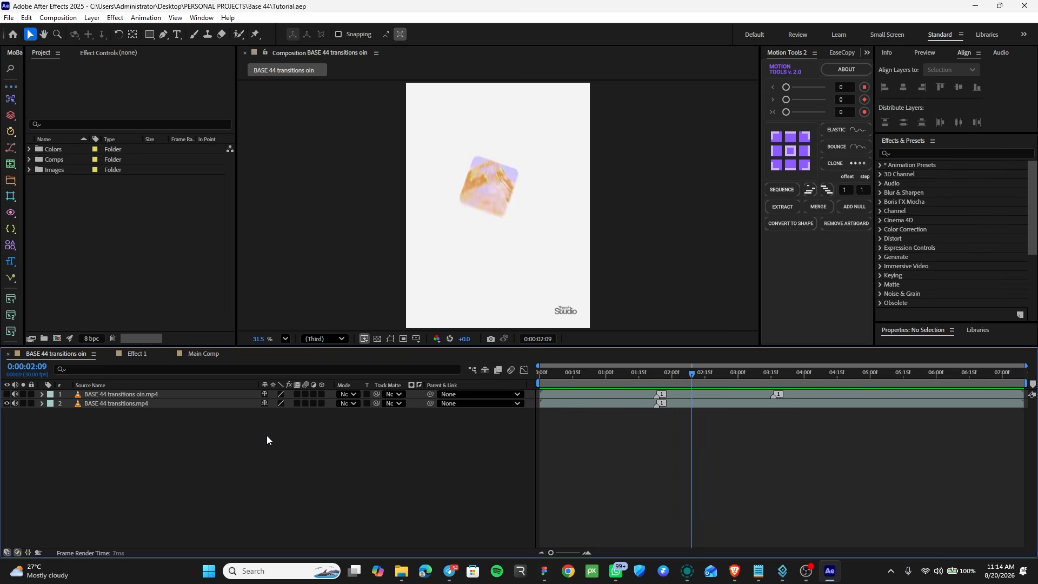
{"action": "key", "text": "space"}
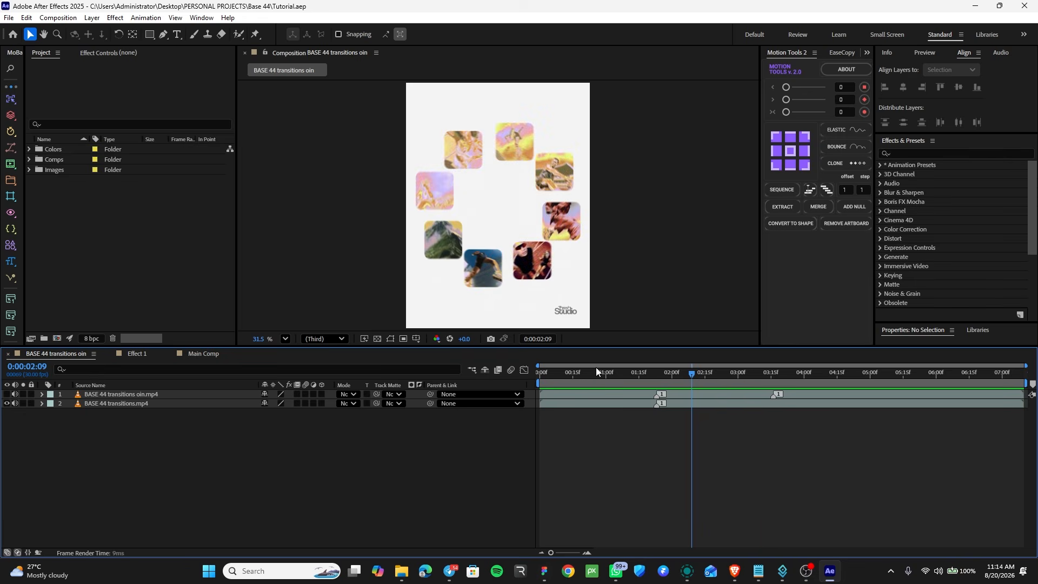
{"action": "left_click_drag", "start_coordinate": [597, 373], "coordinate": [638, 408]}
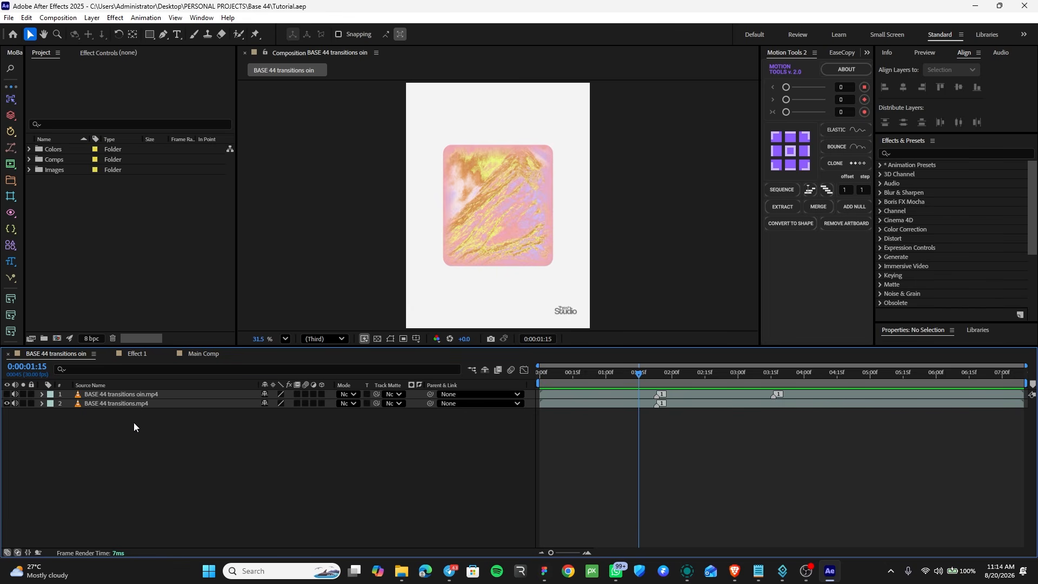
Switch to Main Comp and preview its finished transition animation
{"action": "left_click", "coordinate": [196, 354]}
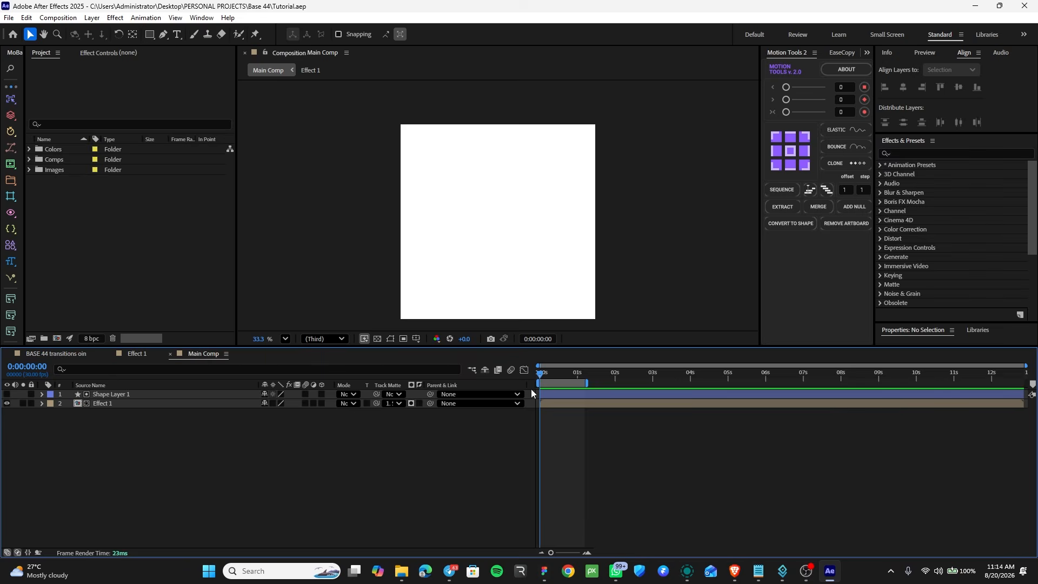
{"action": "key", "text": "space"}
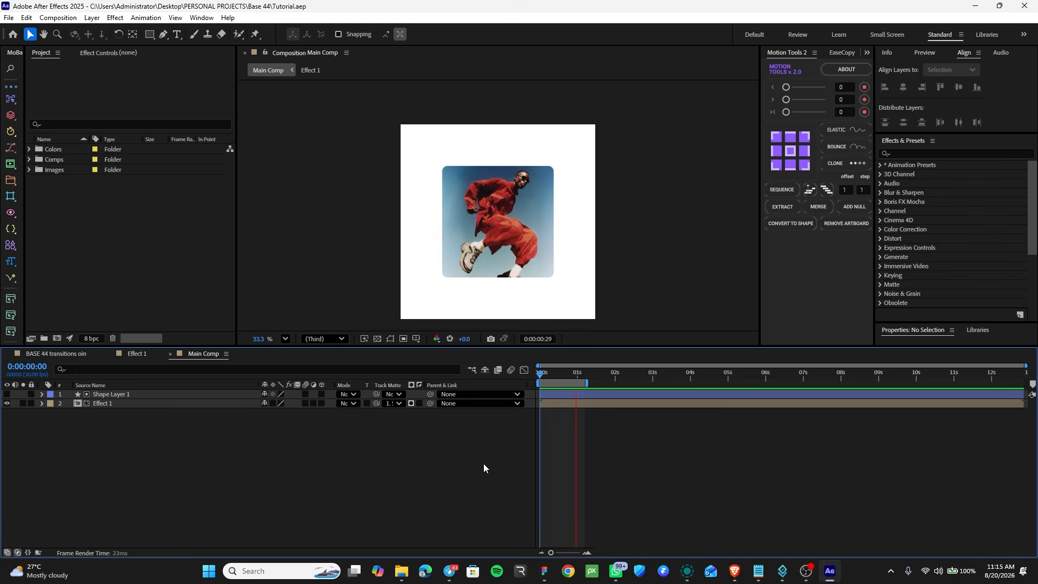
{"action": "key", "text": "space"}
Create a new 1080x1080, 30 fps composition named GLow Transition
{"action": "left_click", "coordinate": [200, 286]}
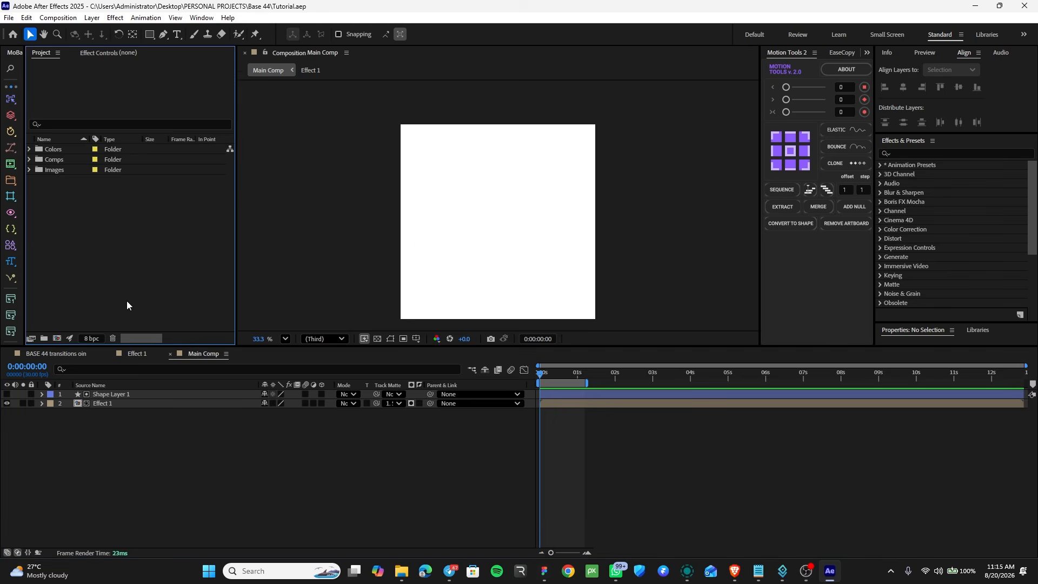
{"action": "left_click", "coordinate": [57, 338]}
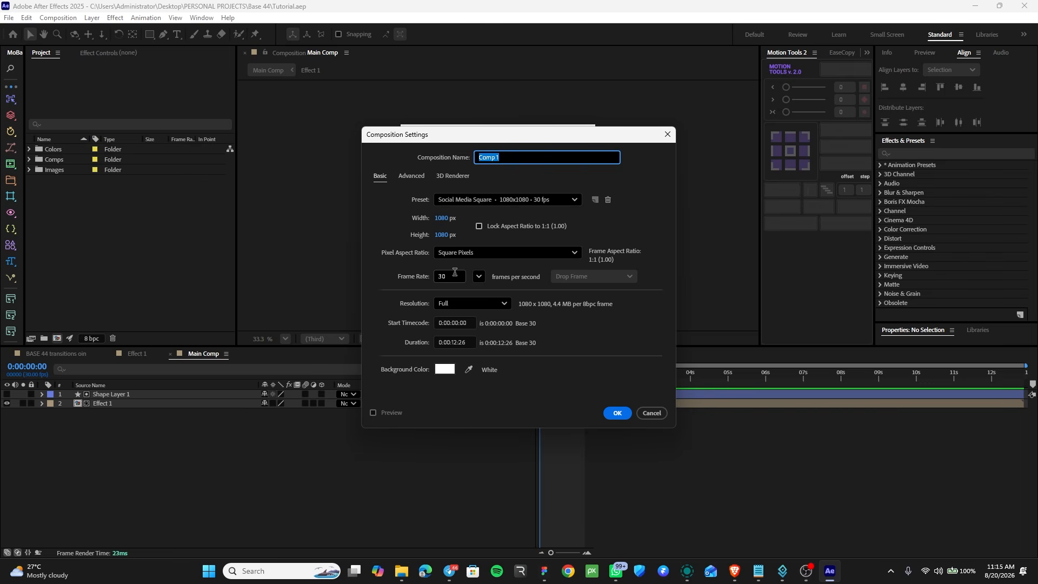
{"action": "type", "text": "Tra"}
{"action": "key", "text": "BackSpace"}
{"action": "key", "text": "BackSpace"}
{"action": "key", "text": "BackSpace"}
{"action": "type", "text": "GLow Transition"}
{"action": "key", "text": "Return"}
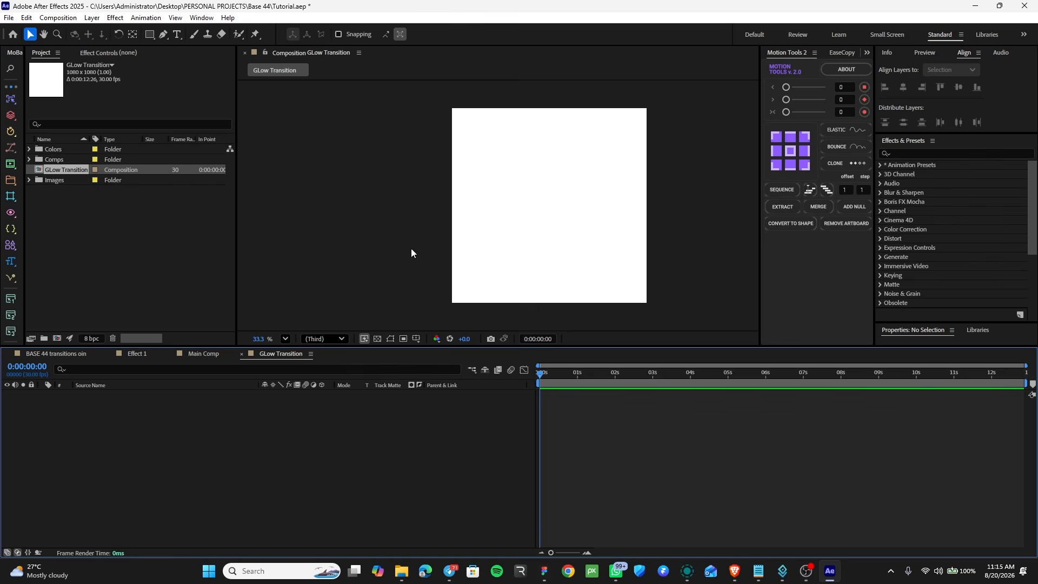
Expand the Images folder and look through the thumbnails of its image files
{"action": "left_click", "coordinate": [344, 246]}
{"action": "left_click_drag", "start_coordinate": [105, 262], "coordinate": [44, 180]}
{"action": "left_click", "coordinate": [96, 241]}
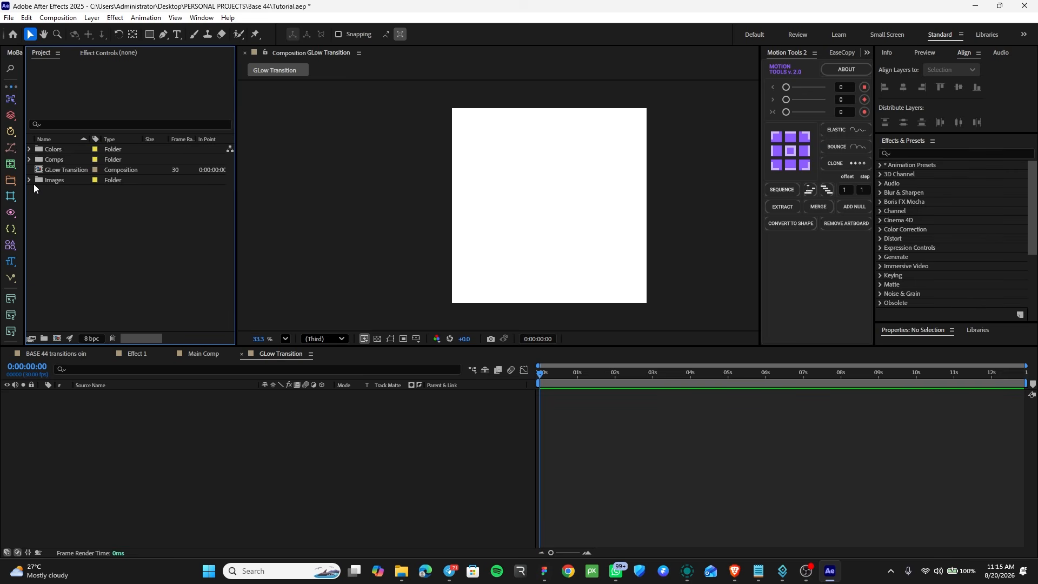
{"action": "left_click", "coordinate": [31, 183]}
{"action": "left_click", "coordinate": [31, 183]}
{"action": "left_click", "coordinate": [32, 183]}
{"action": "left_click", "coordinate": [79, 232]}
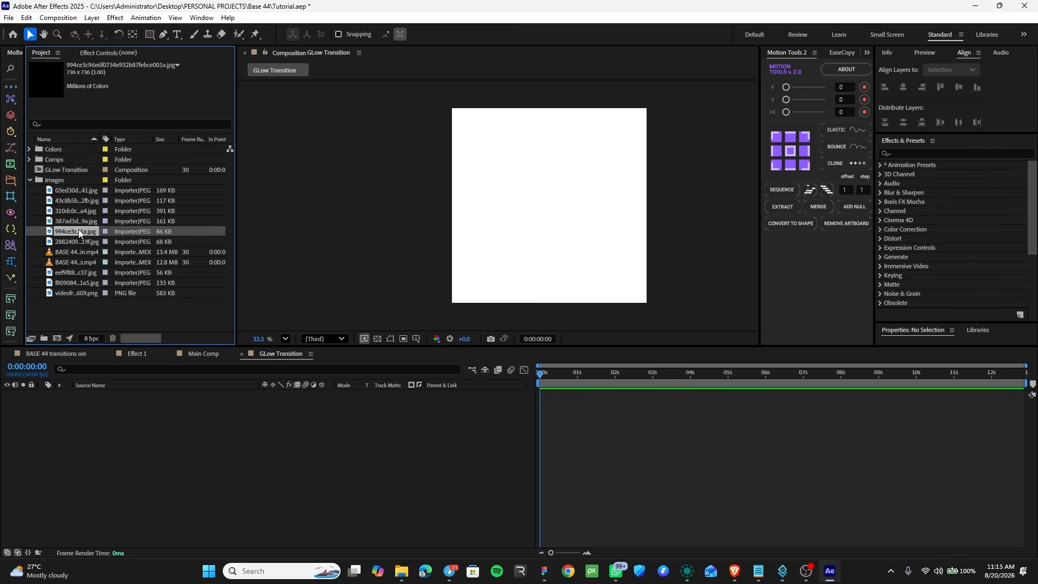
{"action": "left_click", "coordinate": [84, 252]}
{"action": "left_click", "coordinate": [93, 273]}
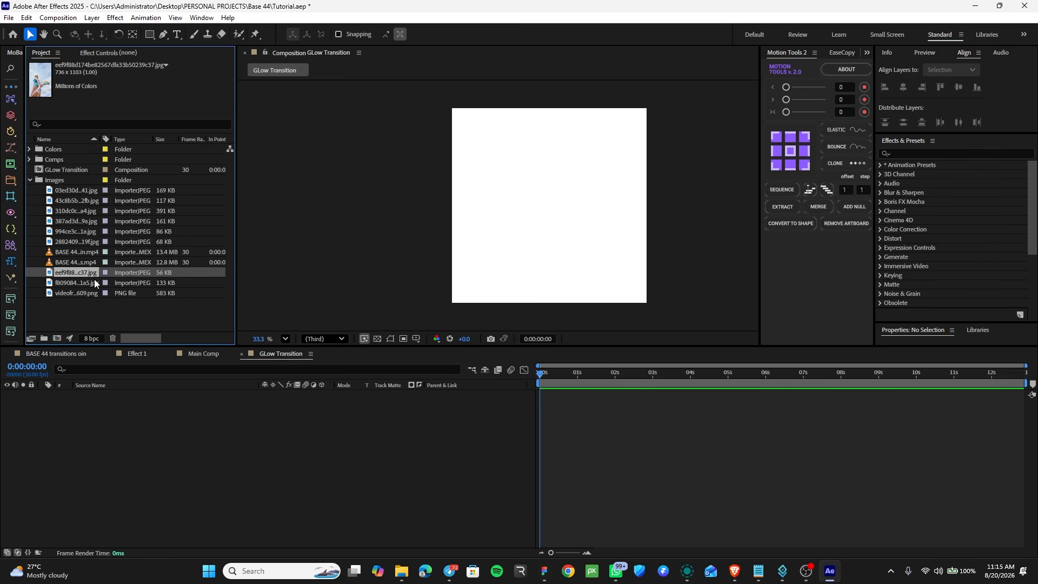
{"action": "left_click", "coordinate": [95, 286]}
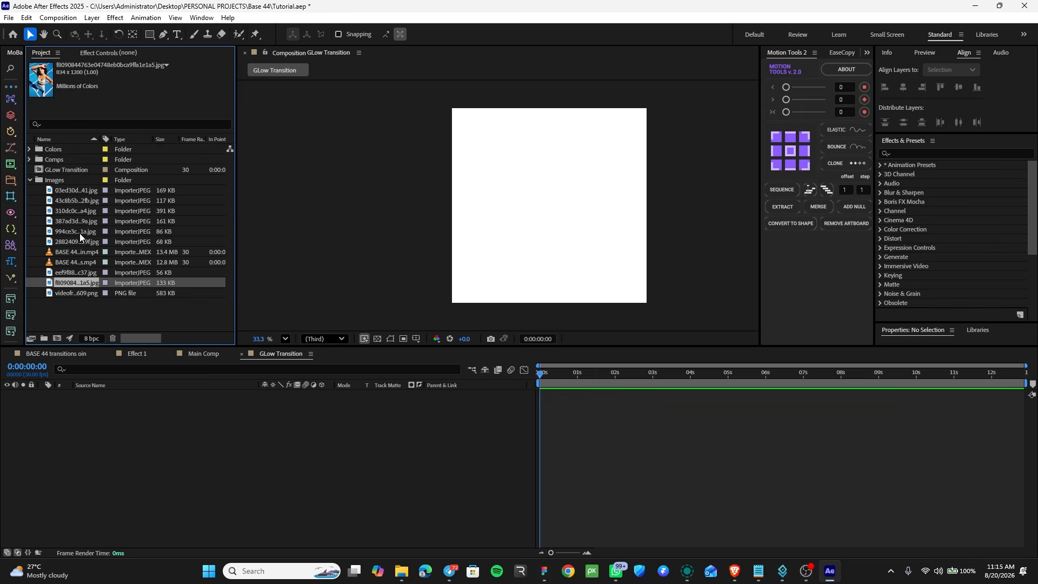
{"action": "left_click", "coordinate": [73, 200]}
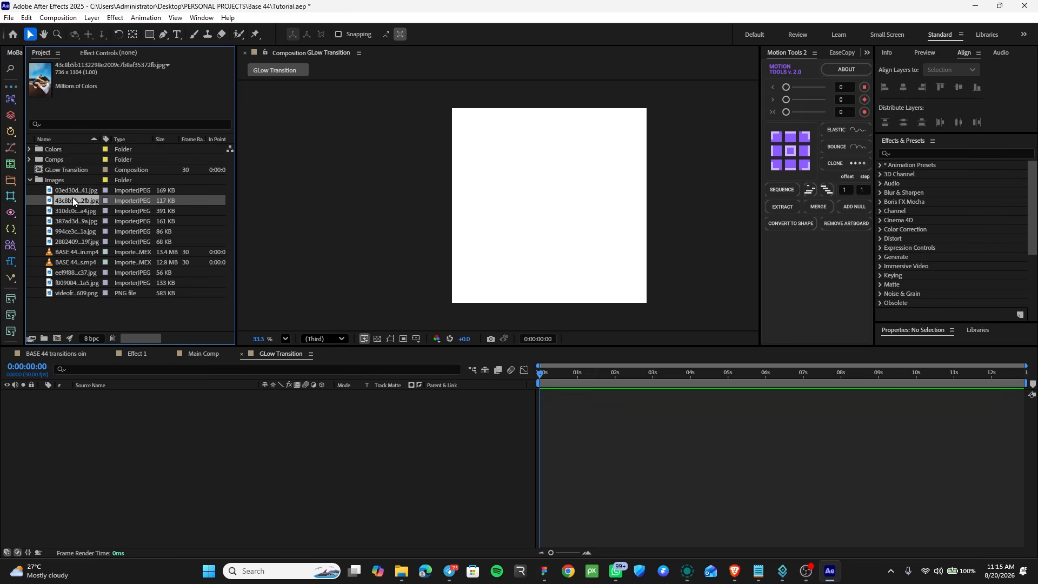
{"action": "left_click", "coordinate": [73, 193]}
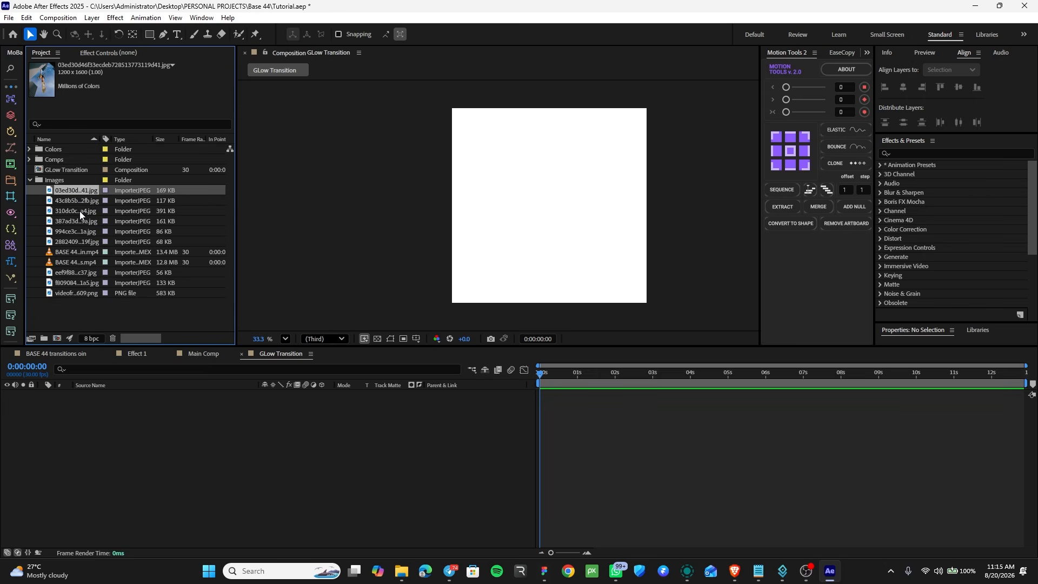
{"action": "left_click", "coordinate": [80, 212]}
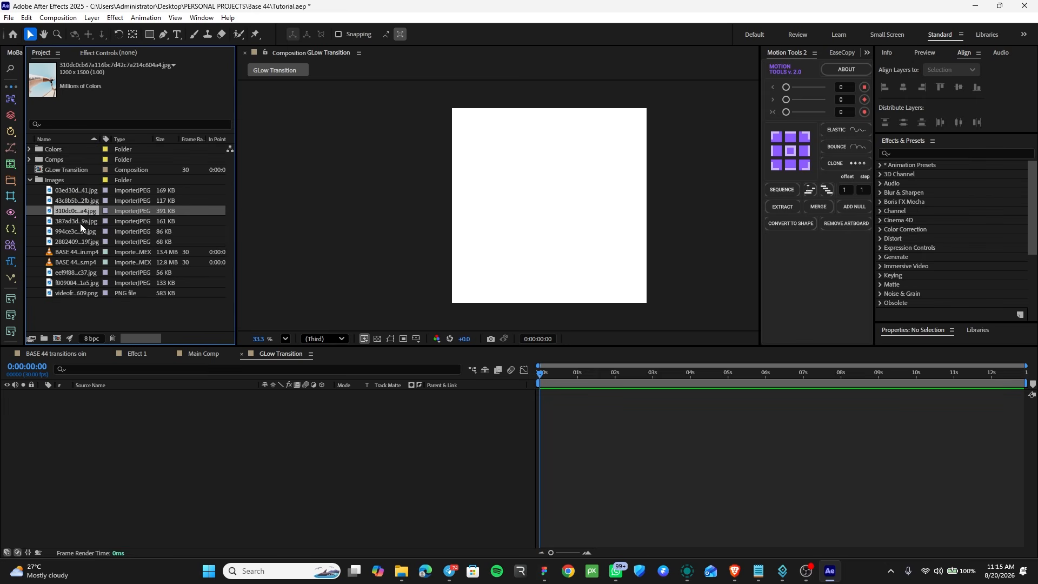
{"action": "left_click_drag", "start_coordinate": [73, 212], "coordinate": [125, 394]}
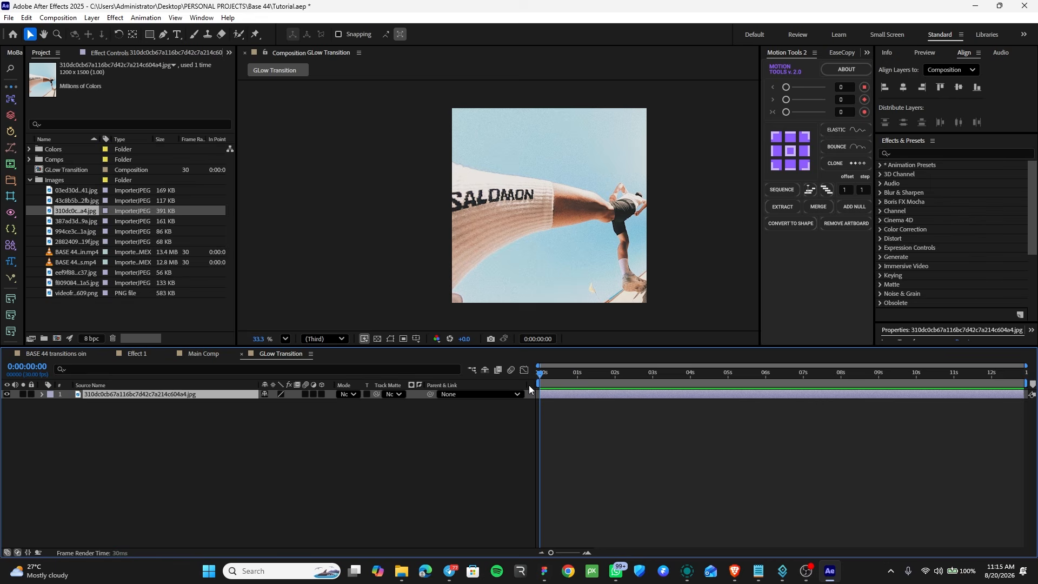
{"action": "key", "text": "Delete"}
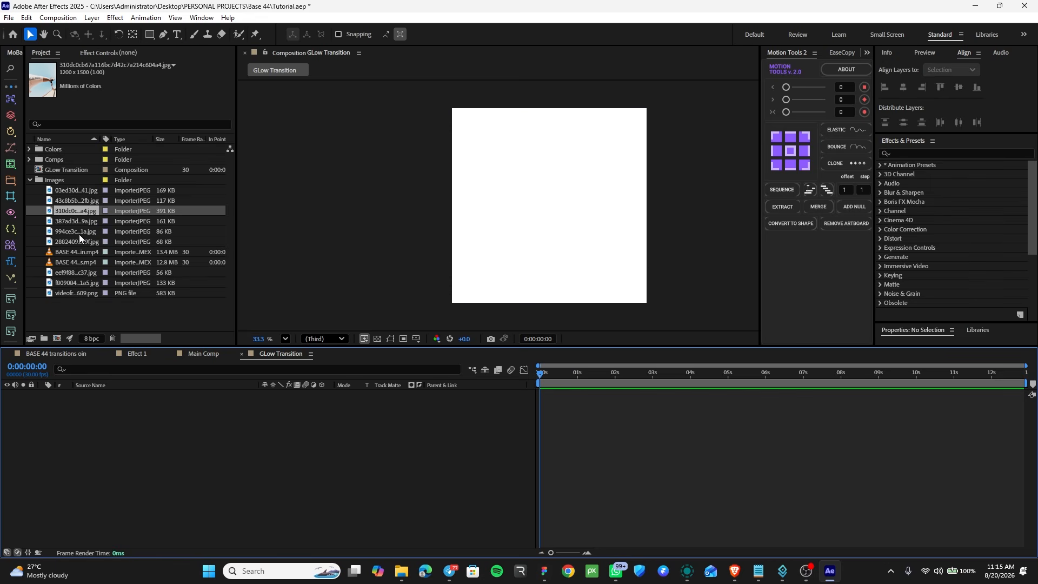
Check the remaining images and add 28824096fe64abab5d2874c25f3a219f.jpg as a layer in the GLow Transition composition
{"action": "left_click", "coordinate": [67, 222]}
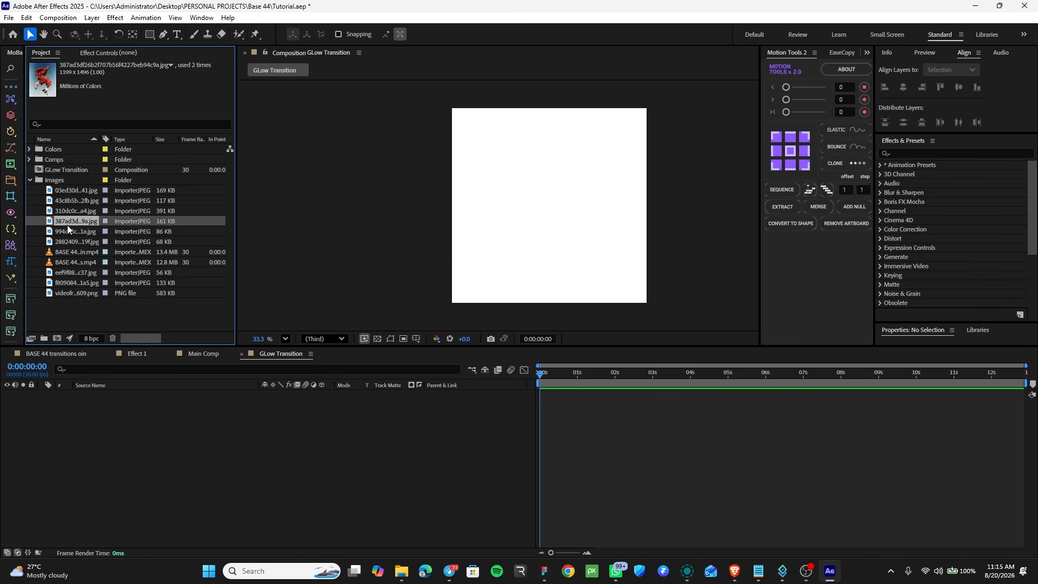
{"action": "left_click", "coordinate": [69, 232]}
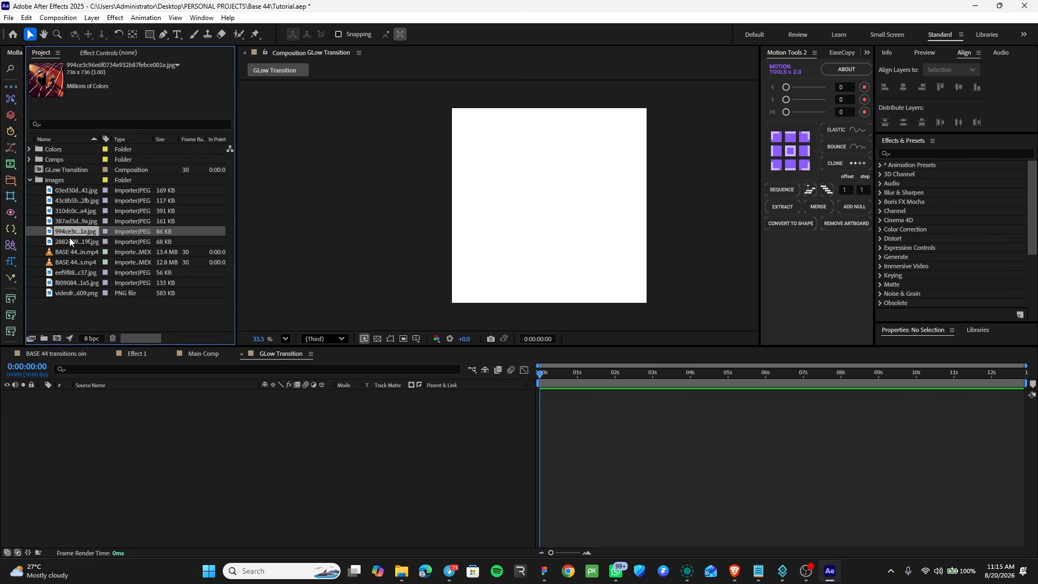
{"action": "left_click", "coordinate": [70, 239]}
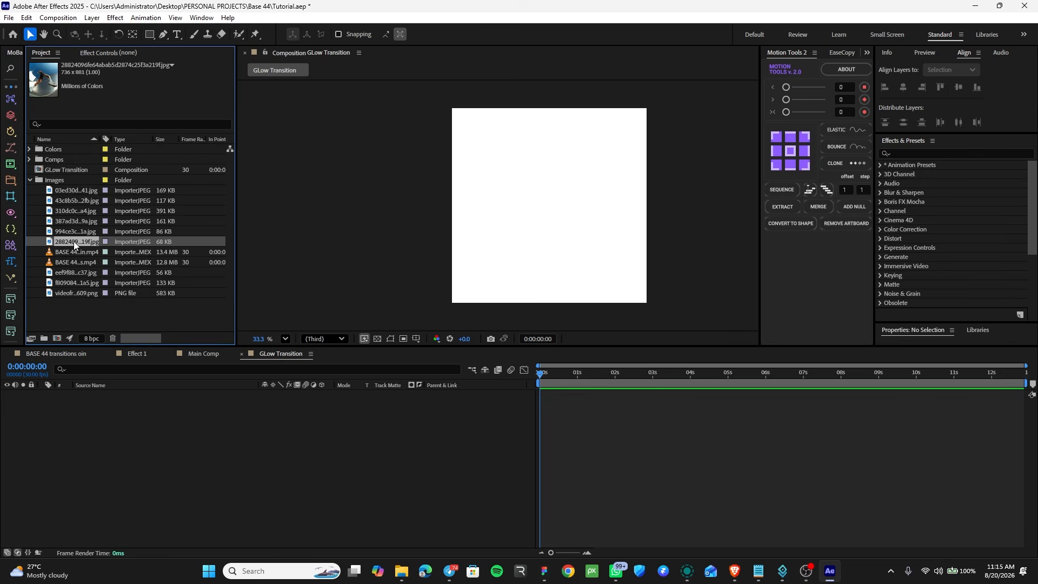
{"action": "left_click_drag", "start_coordinate": [74, 241], "coordinate": [184, 449]}
{"action": "left_click", "coordinate": [603, 233]}
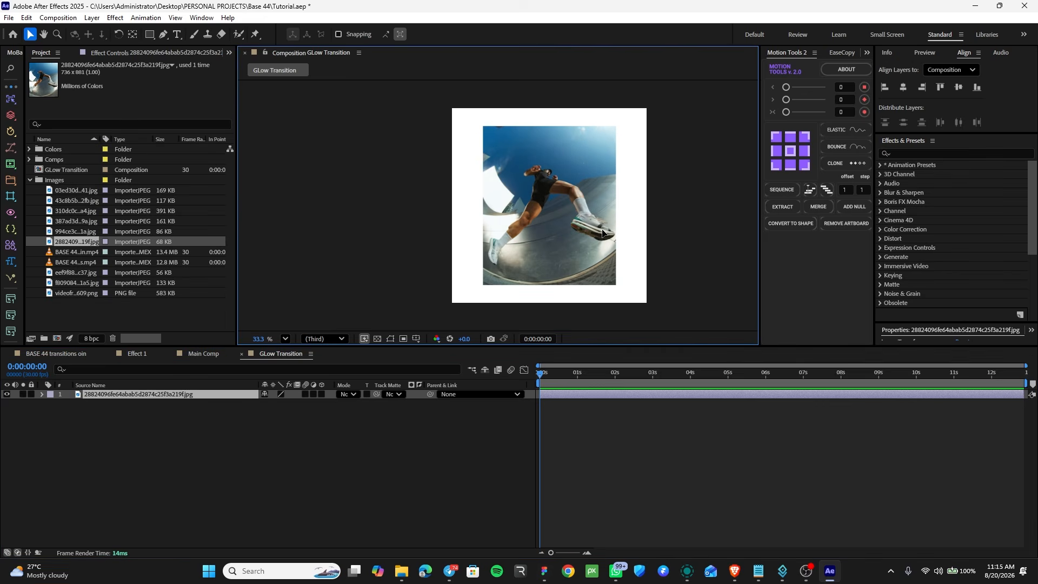
Move the playhead to 0:00:02:08, show the layer outline controls, and scale the image layer to 152% to fill the frame
{"action": "left_click", "coordinate": [625, 376]}
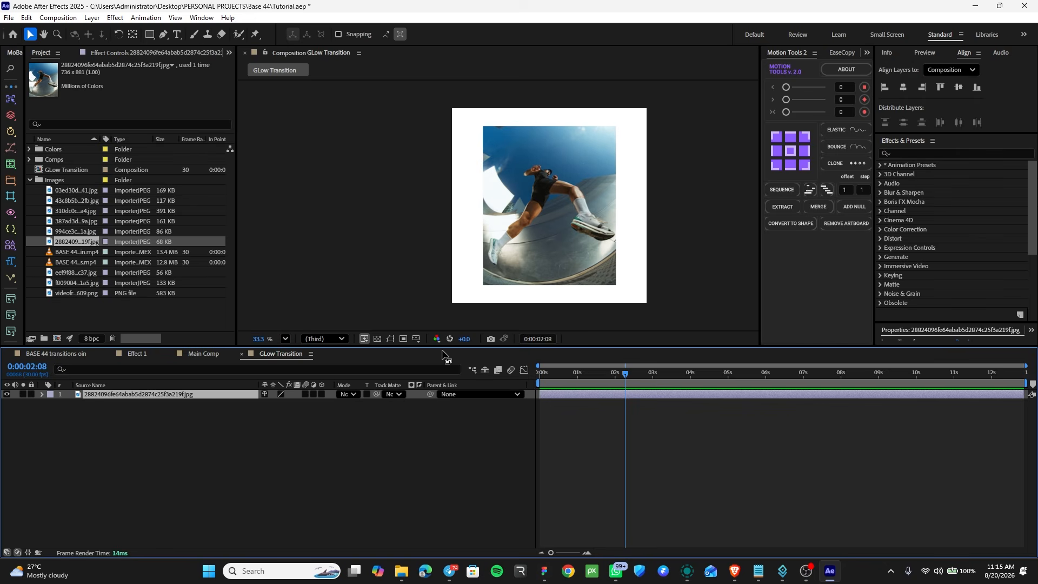
{"action": "left_click", "coordinate": [386, 339]}
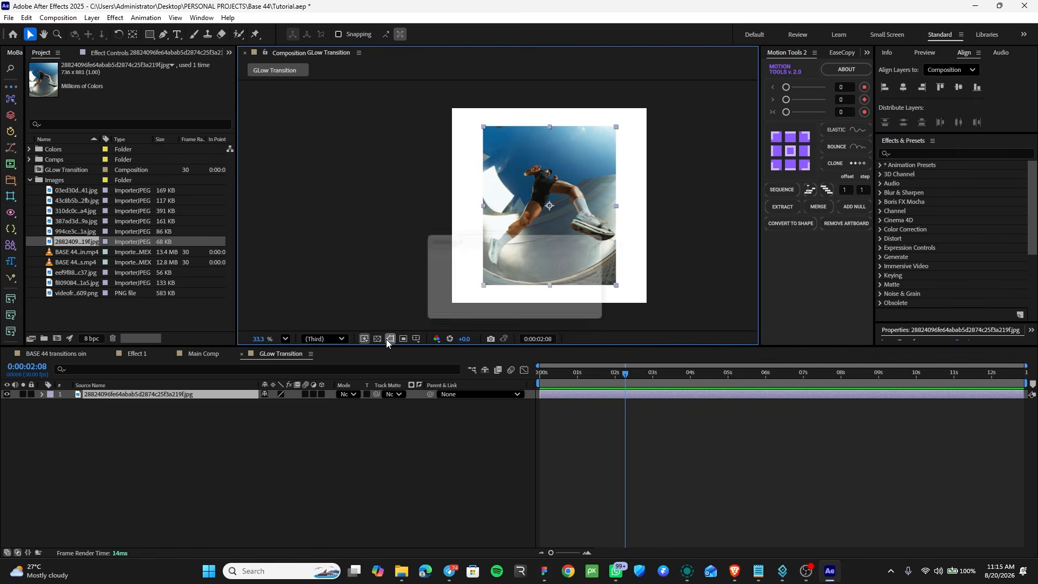
{"action": "left_click", "coordinate": [619, 287]}
{"action": "left_click", "coordinate": [600, 276]}
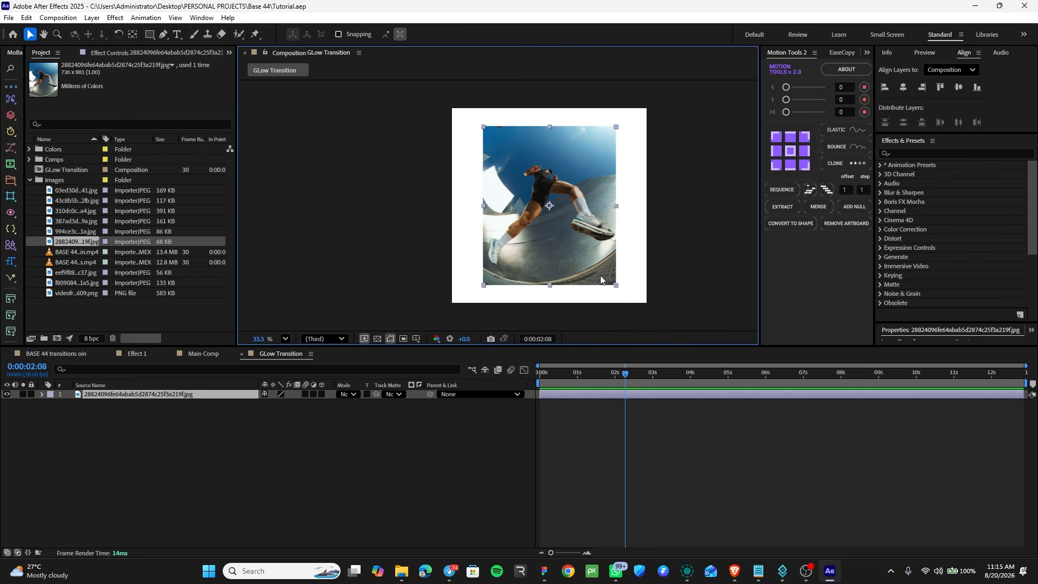
{"action": "key", "text": "s"}
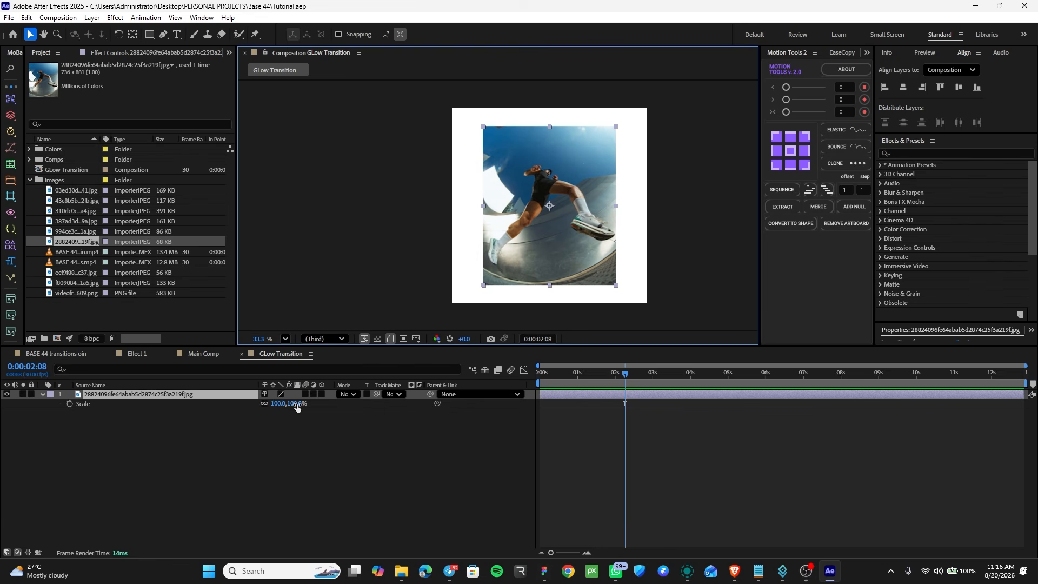
{"action": "left_click_drag", "start_coordinate": [297, 406], "coordinate": [335, 418]}
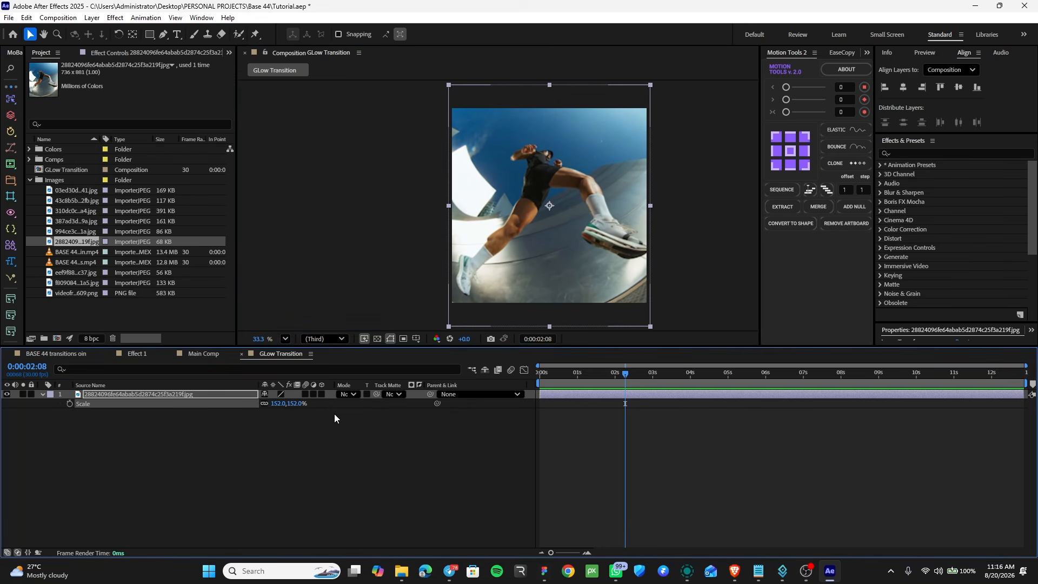
Save the project and collapse the Images folder
{"action": "left_click", "coordinate": [580, 447]}
{"action": "left_click", "coordinate": [571, 394]}
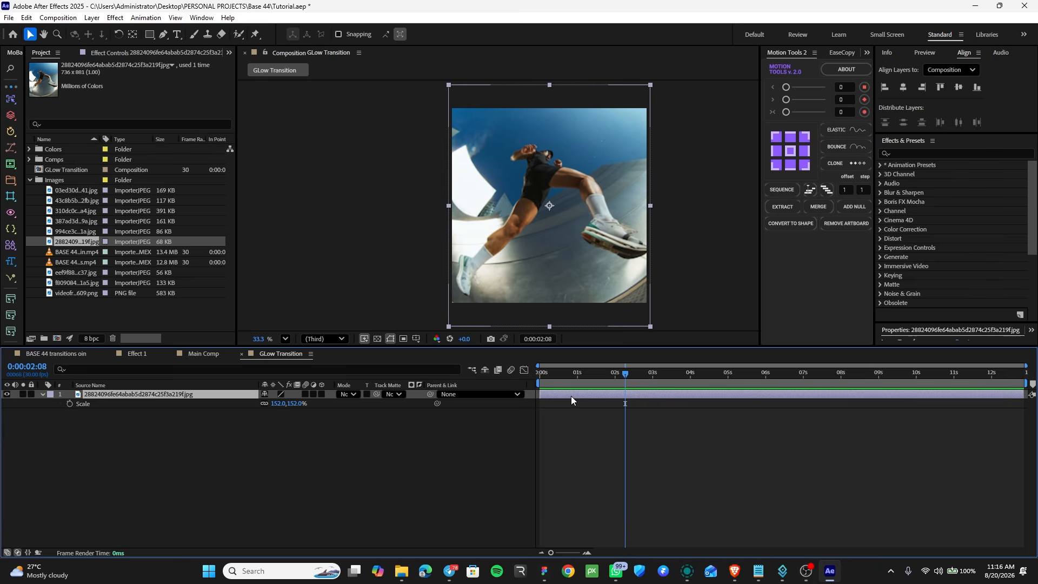
{"action": "key", "text": "ctrl+s"}
{"action": "left_click", "coordinate": [31, 182]}
{"action": "left_click", "coordinate": [560, 400]}
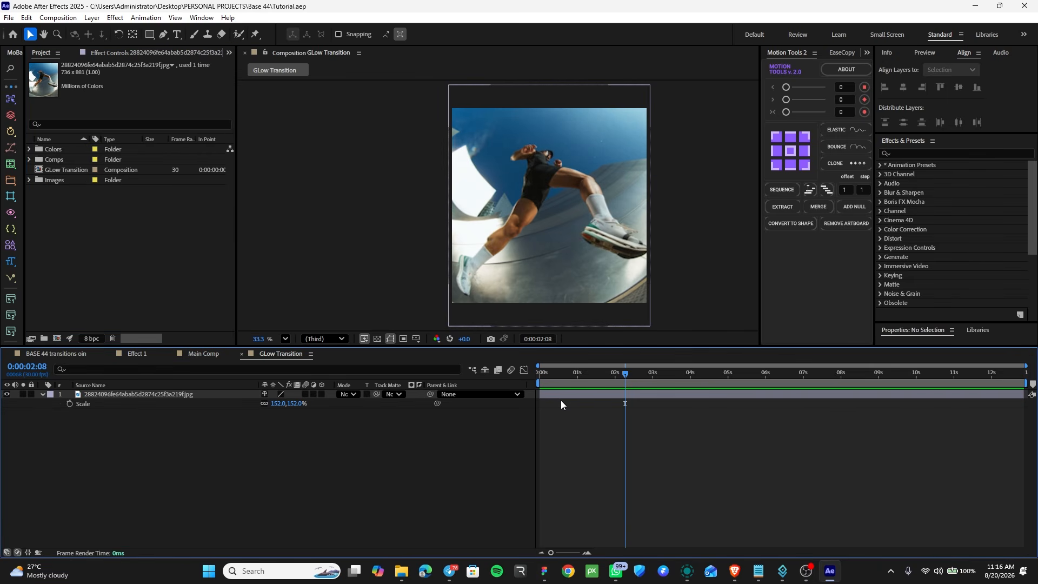
Try adding the Colorama effect to the image layer through the quick effect search, and undo it
{"action": "left_click", "coordinate": [580, 395]}
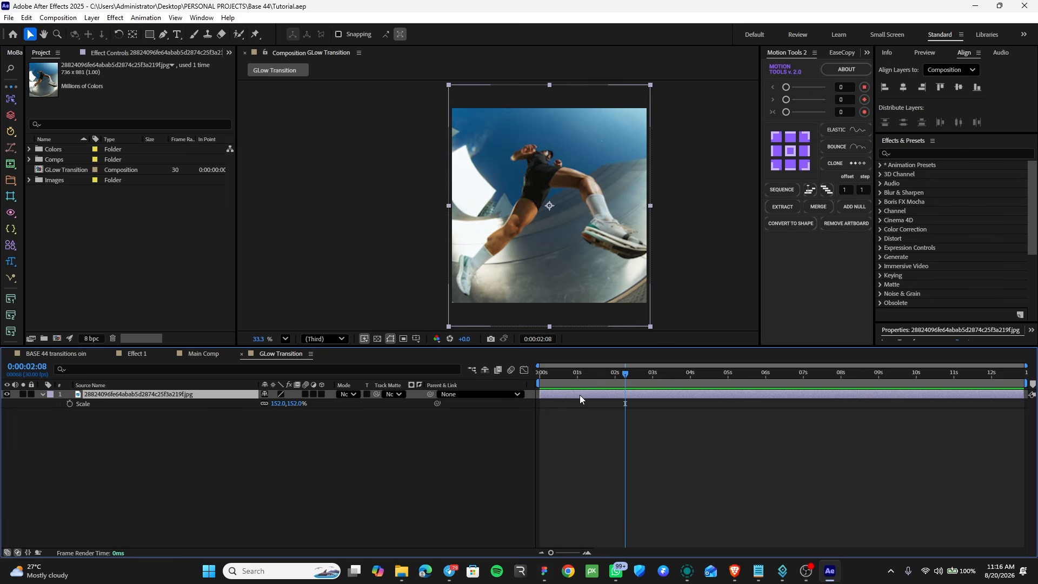
{"action": "key", "text": "ctrl+space"}
{"action": "type", "text": "c"}
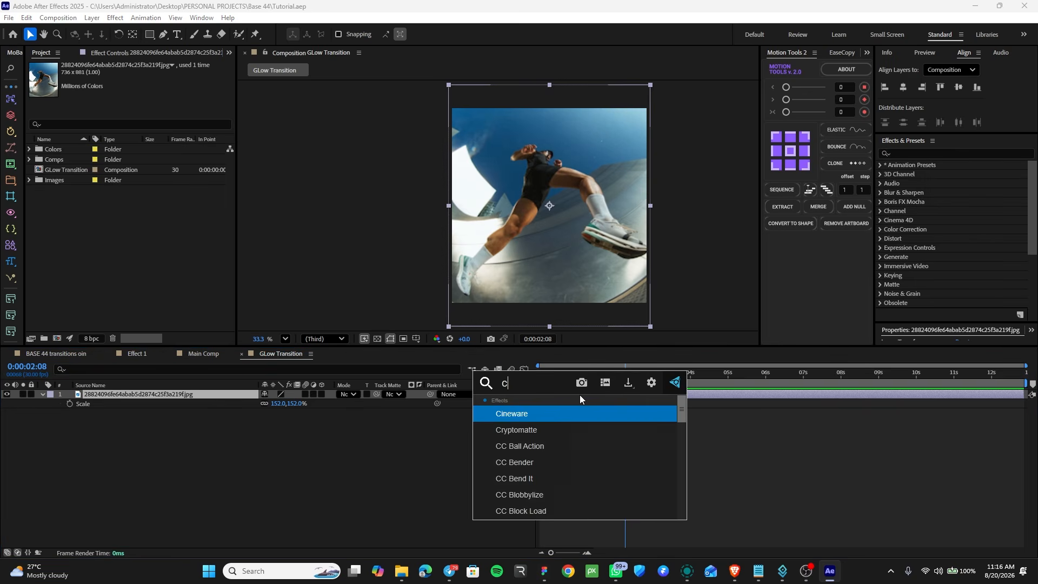
{"action": "type", "text": "olora"}
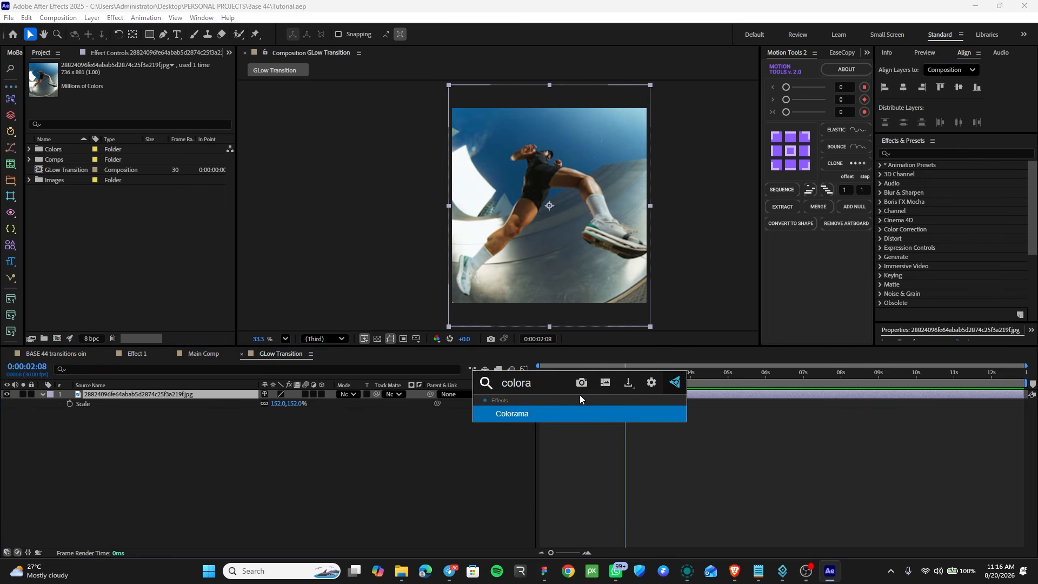
{"action": "key", "text": "BackSpace"}
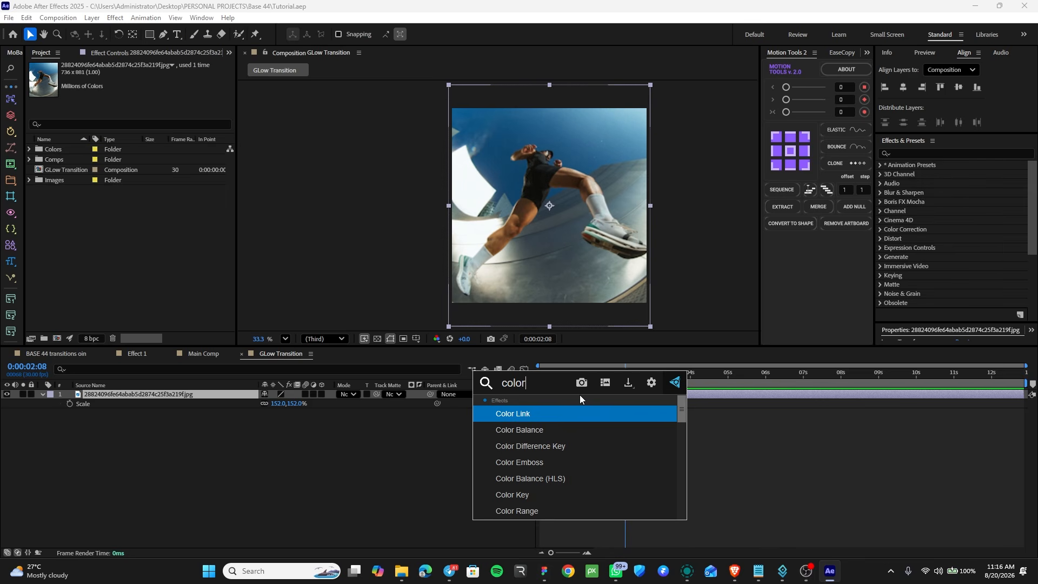
{"action": "key", "text": "BackSpace"}
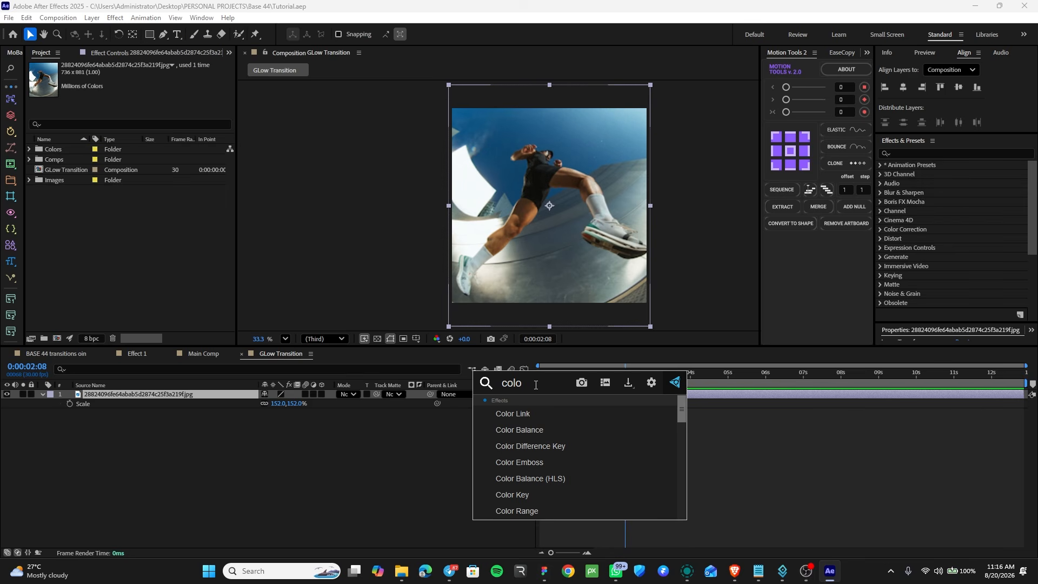
{"action": "type", "text": "r"}
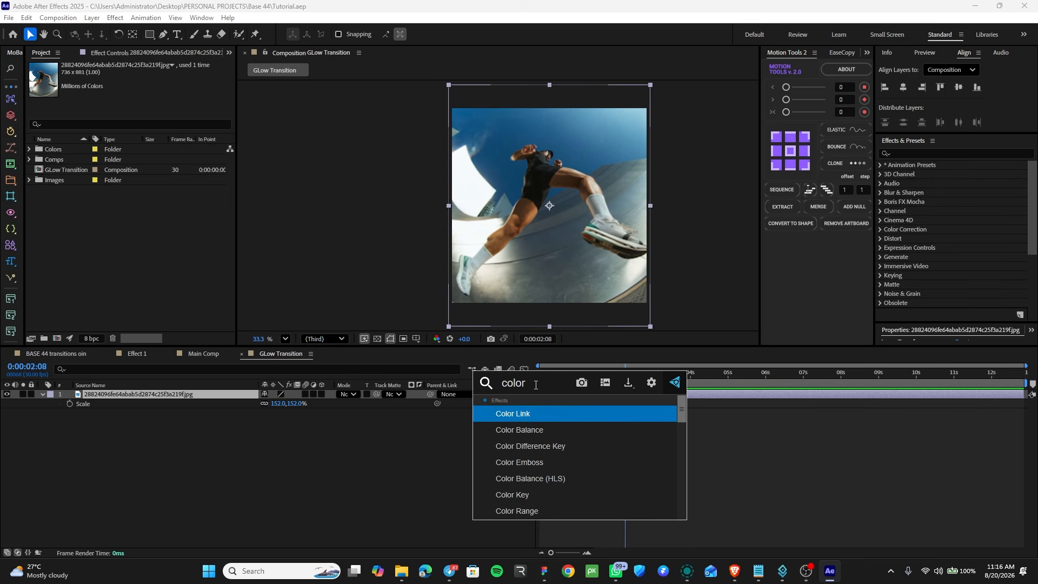
{"action": "type", "text": "a"}
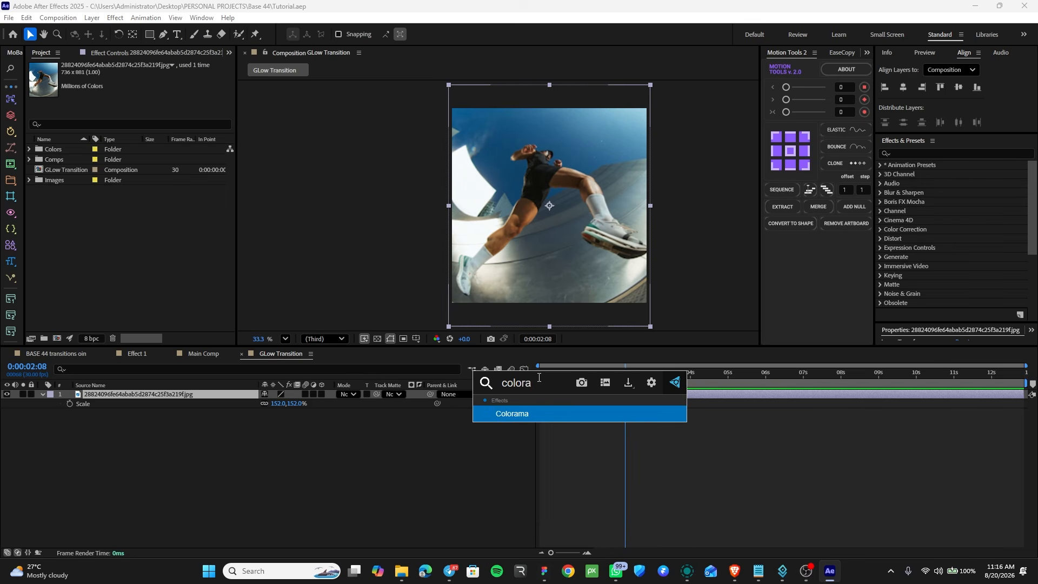
{"action": "left_click", "coordinate": [537, 414]}
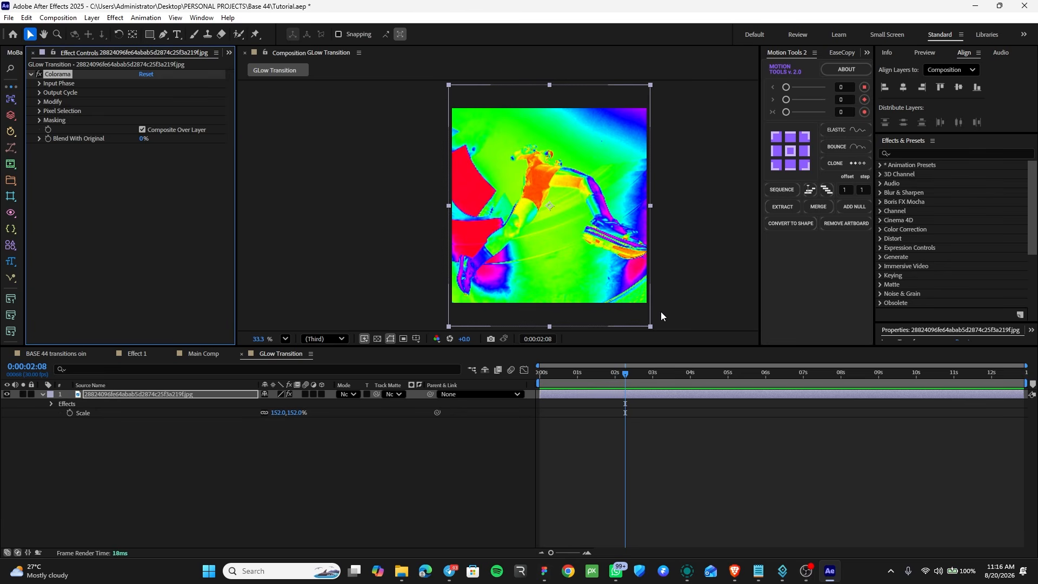
{"action": "key", "text": "ctrl+z"}
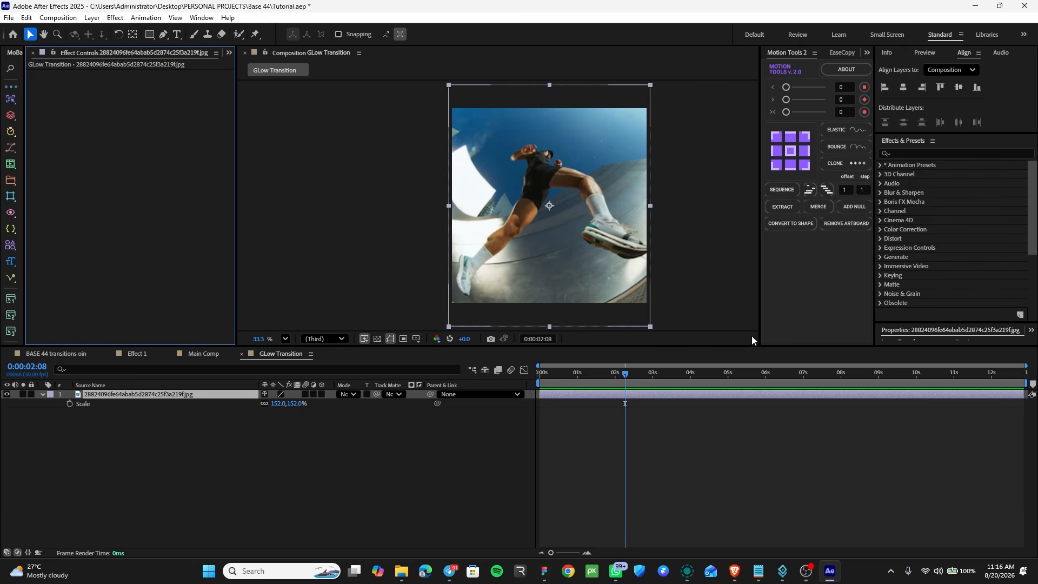
Find Colorama in the Effects & Presets library and apply it to the 28824096fe64abab5d2874c25f3a219f.jpg layer
{"action": "left_click", "coordinate": [699, 447]}
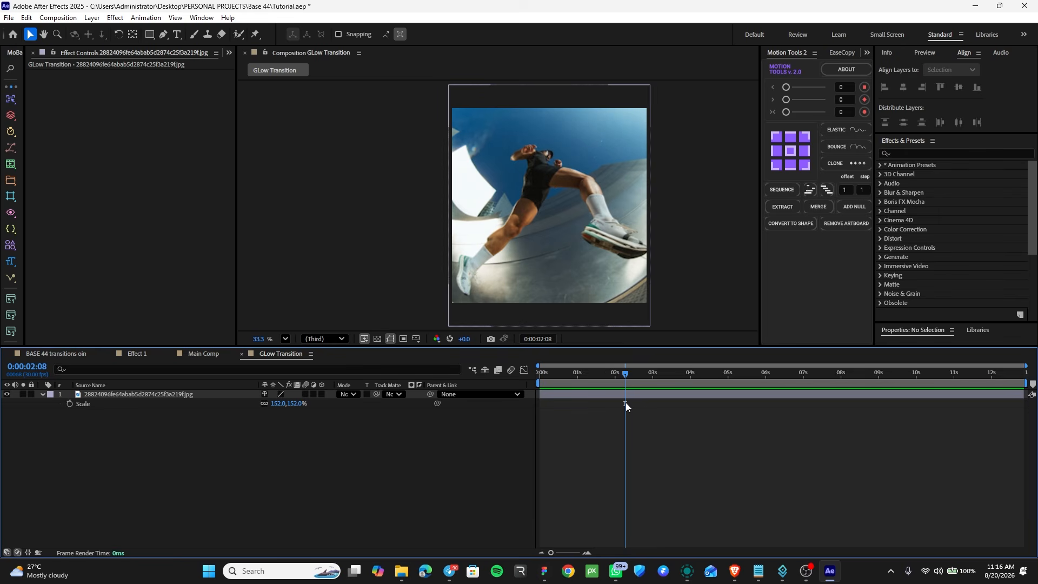
{"action": "left_click", "coordinate": [626, 402]}
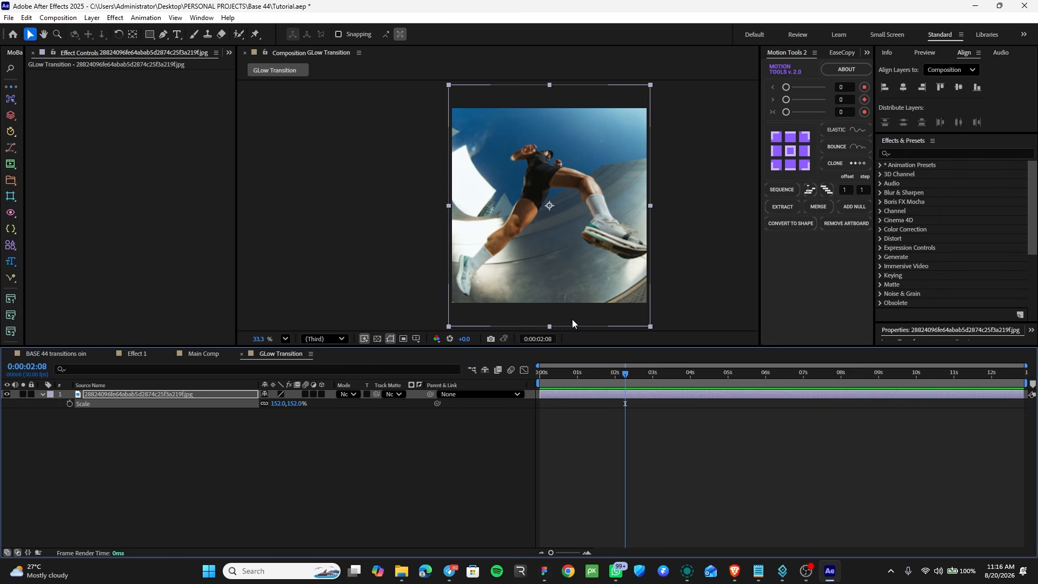
{"action": "left_click", "coordinate": [914, 151]}
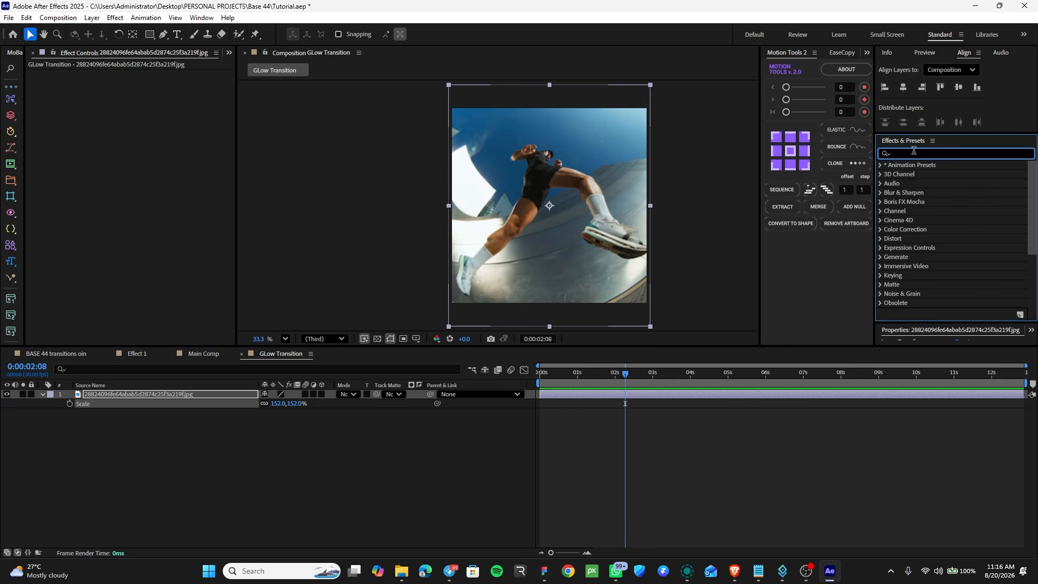
{"action": "type", "text": "colora"}
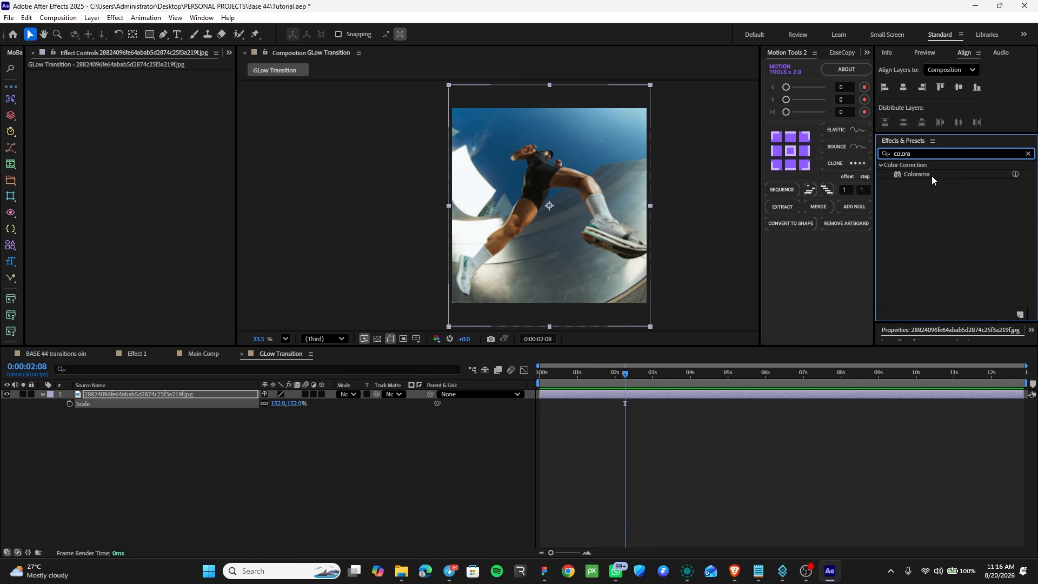
{"action": "left_click_drag", "start_coordinate": [936, 175], "coordinate": [686, 399]}
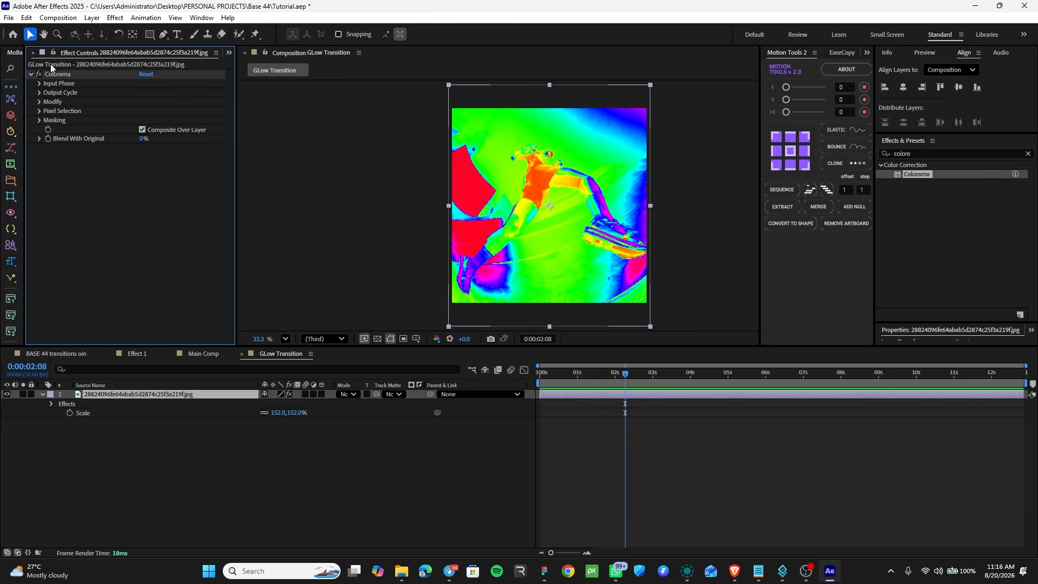
Expand Colorama's Output Cycle and Input Phase settings and move the playhead to 0:00:00:00
{"action": "left_click", "coordinate": [84, 74]}
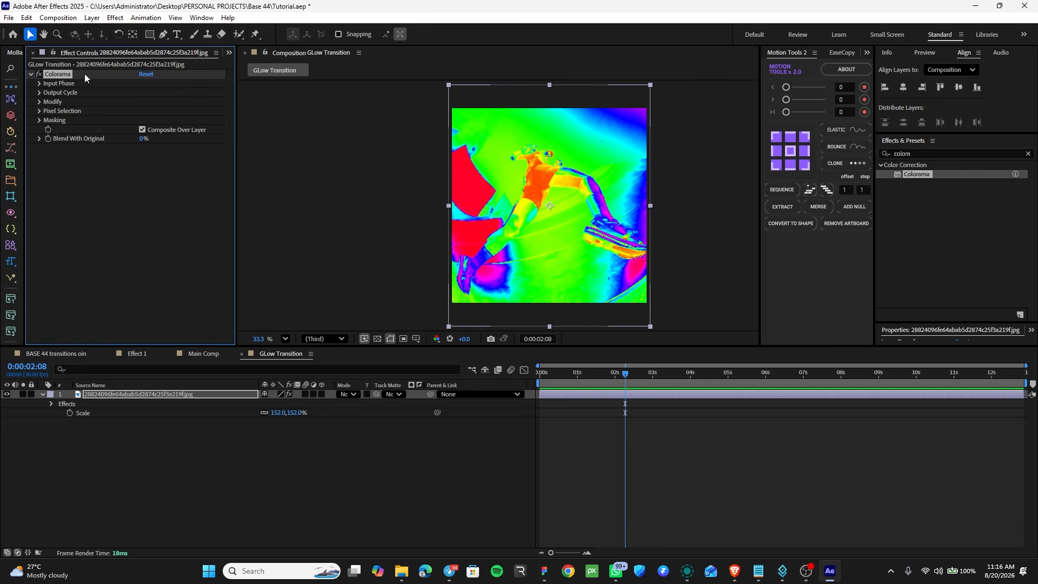
{"action": "left_click", "coordinate": [37, 92]}
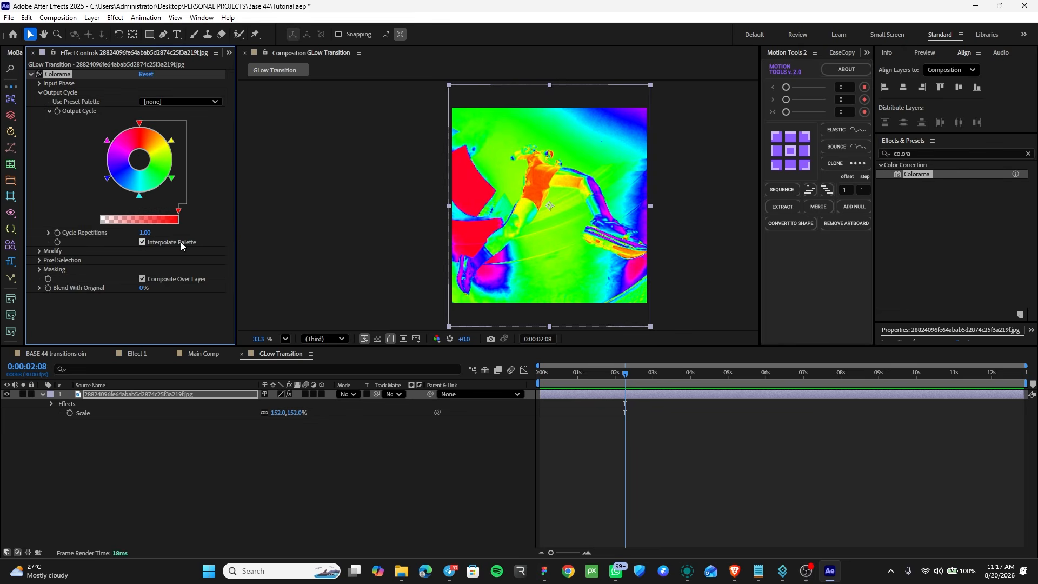
{"action": "left_click", "coordinate": [39, 84]}
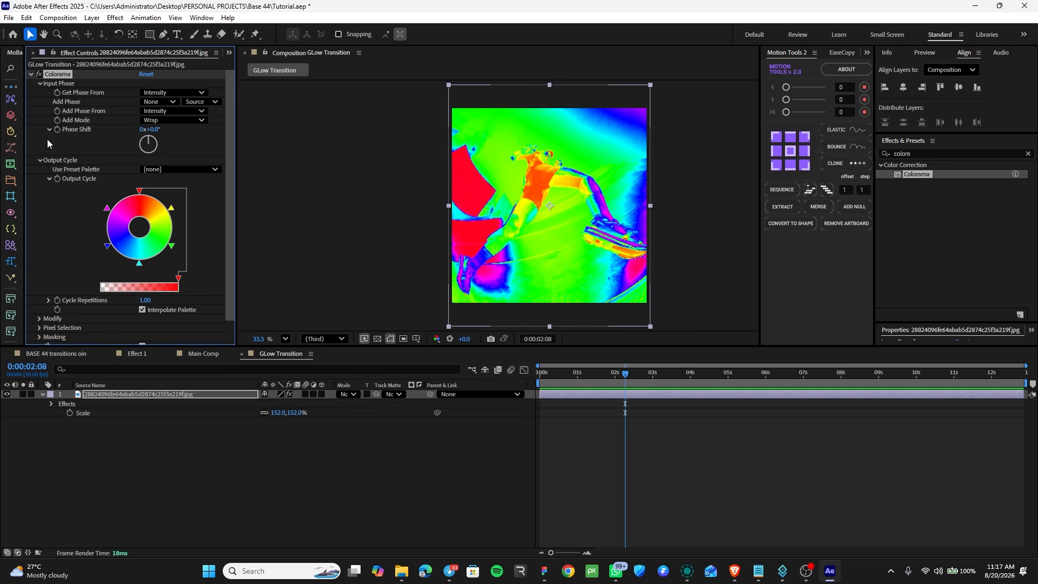
{"action": "left_click", "coordinate": [86, 138]}
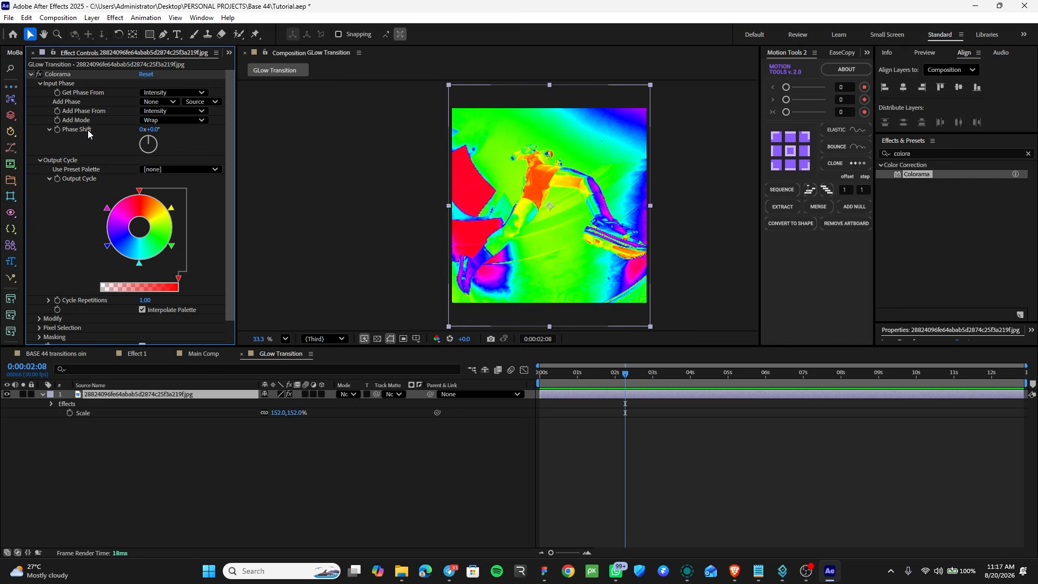
{"action": "left_click_drag", "start_coordinate": [595, 377], "coordinate": [521, 395]}
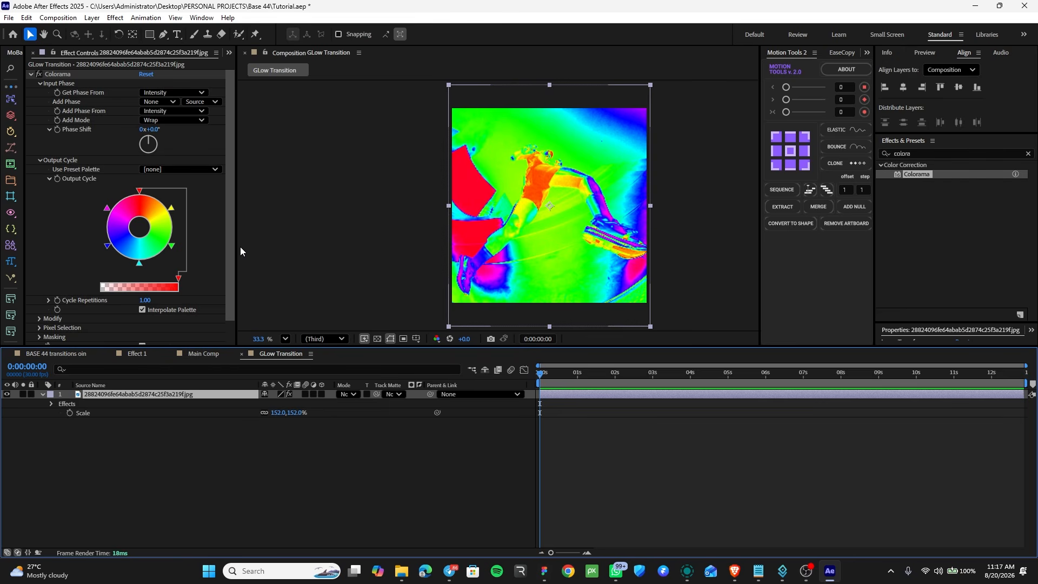
Show the project's items again and expand the Colors folder
{"action": "left_click", "coordinate": [229, 56]}
{"action": "left_click", "coordinate": [241, 68]}
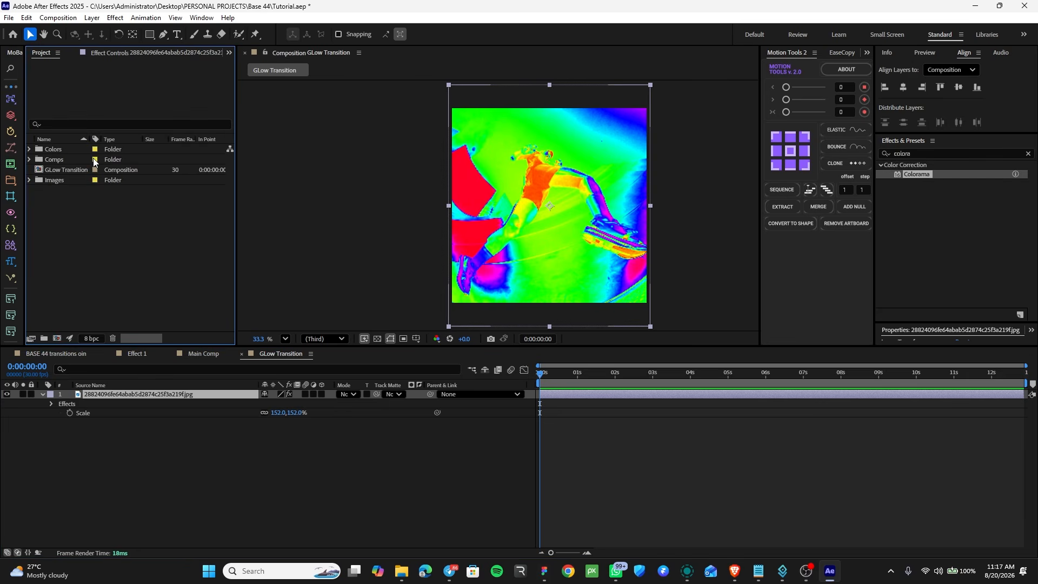
{"action": "left_click", "coordinate": [29, 149]}
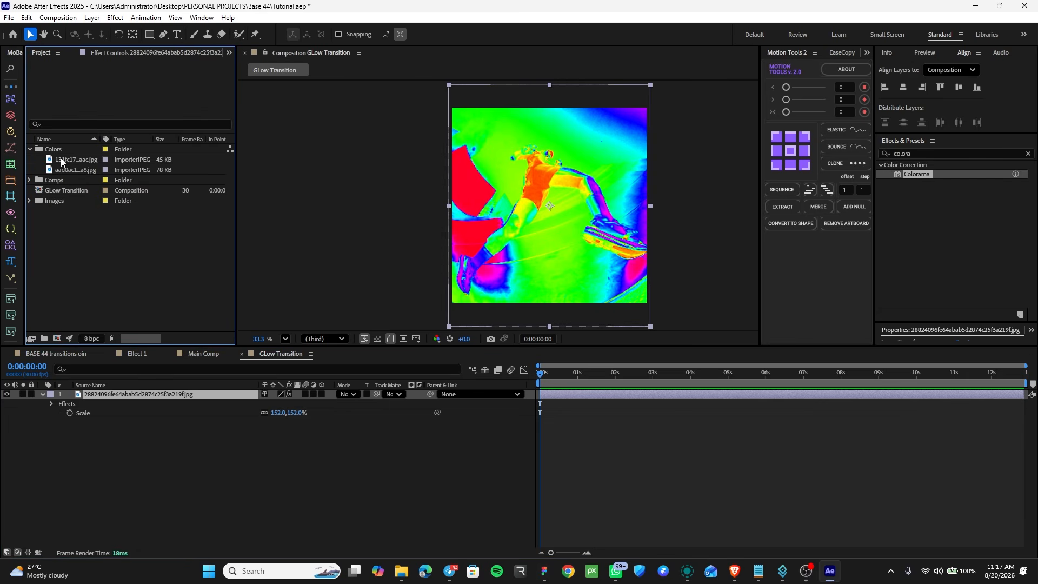
Try the first image of the Colors folder in the composition as a color reference, and delete that layer
{"action": "left_click", "coordinate": [63, 160]}
{"action": "left_click_drag", "start_coordinate": [64, 161], "coordinate": [586, 205]}
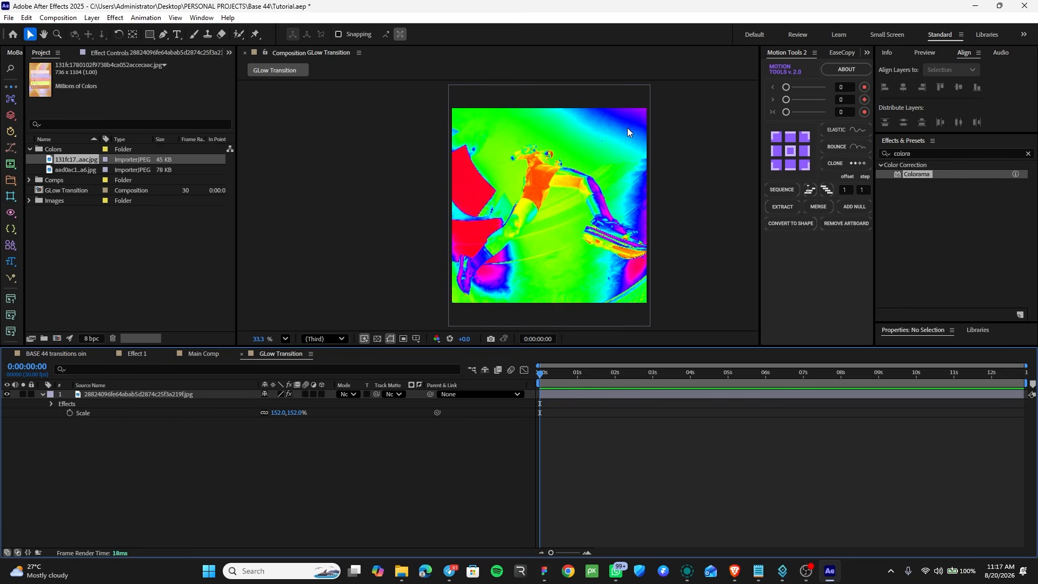
{"action": "key", "text": "Delete"}
Add the Pantone palette image aad0ac12649407c34dc25bb32b8ae4a6.jpg to the composition and shrink it to a small color reference over the photo's upper right
{"action": "left_click", "coordinate": [70, 168]}
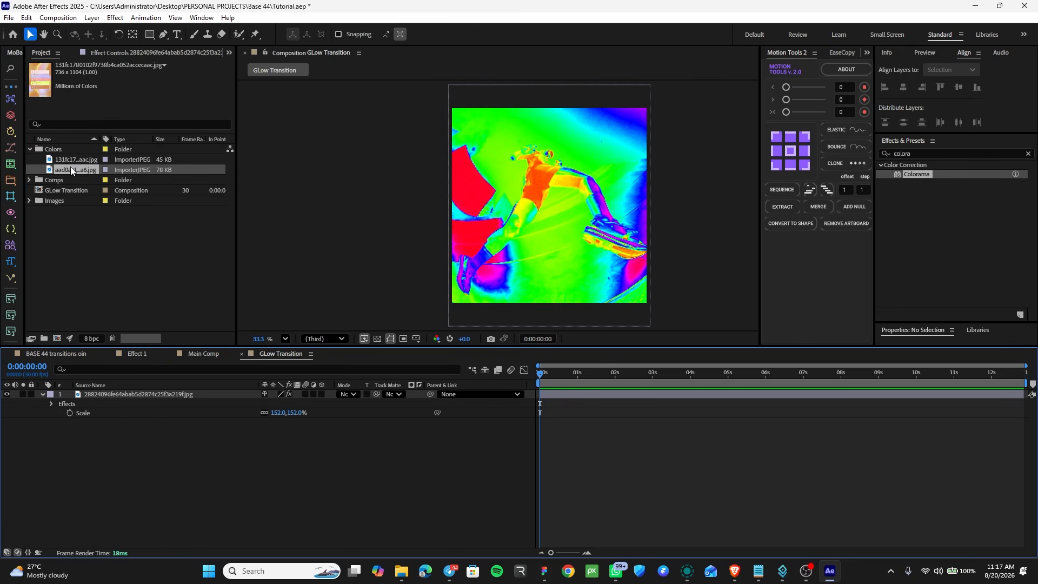
{"action": "left_click_drag", "start_coordinate": [70, 169], "coordinate": [592, 226]}
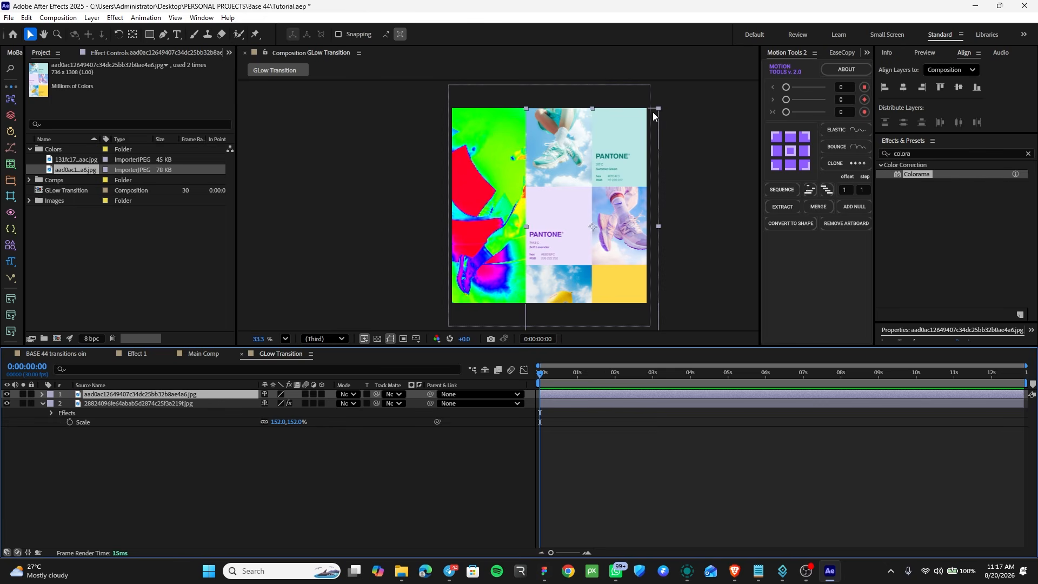
{"action": "left_click_drag", "start_coordinate": [658, 109], "coordinate": [611, 155]}
{"action": "mouse_move", "coordinate": [611, 155]}
{"action": "left_mouse_down"}
{"action": "mouse_move", "coordinate": [601, 215]}
{"action": "mouse_move", "coordinate": [613, 168]}
{"action": "left_mouse_up"}
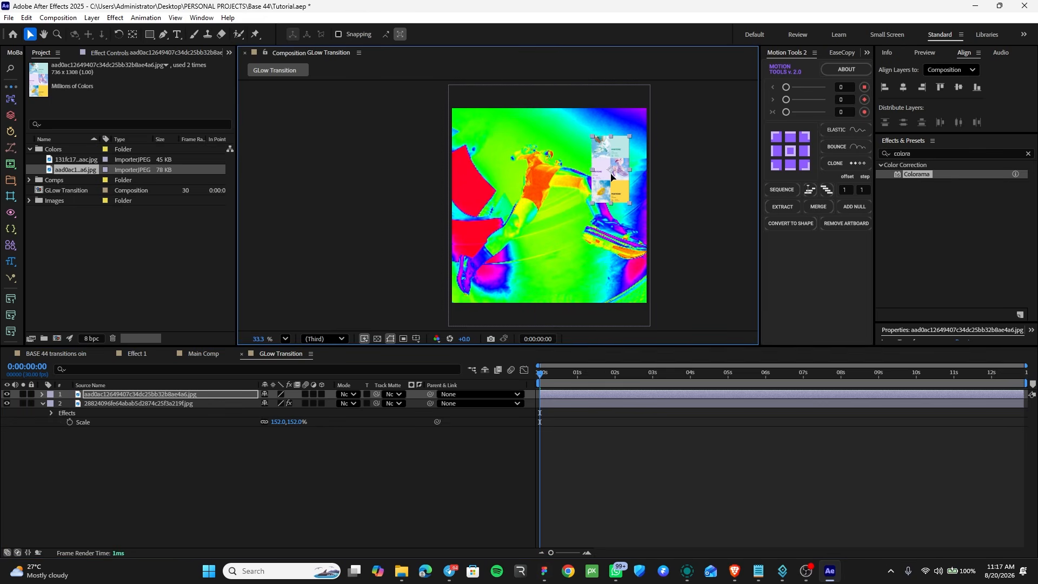
{"action": "left_click", "coordinate": [620, 455]}
{"action": "scroll", "coordinate": [615, 198], "scroll_direction": "up", "scroll_amount": 2}
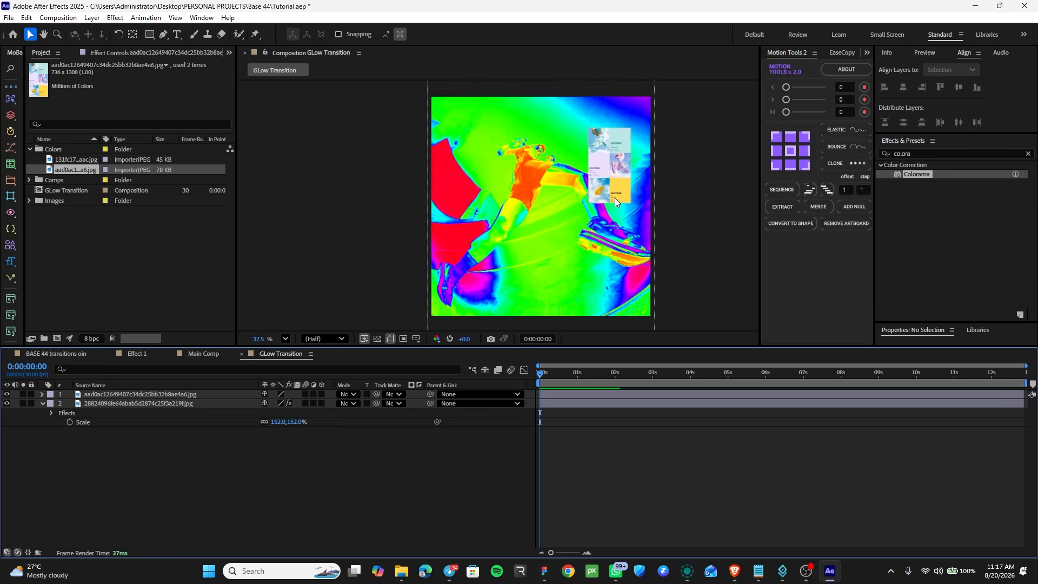
Replace the red point at the top of the photo layer's Colorama Output Cycle with a pale aqua sampled from the palette image
{"action": "left_click", "coordinate": [575, 396]}
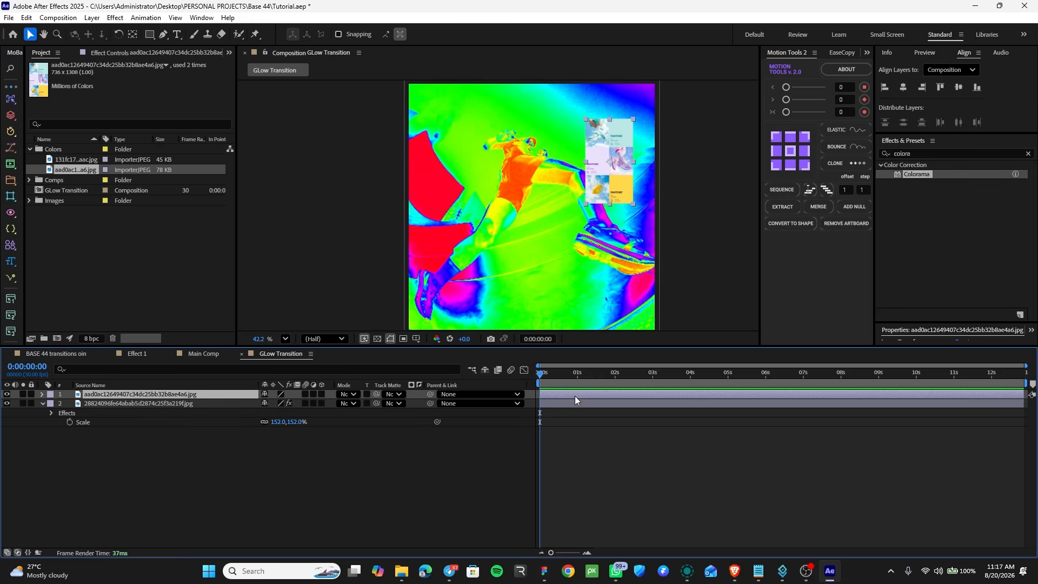
{"action": "left_click", "coordinate": [569, 404]}
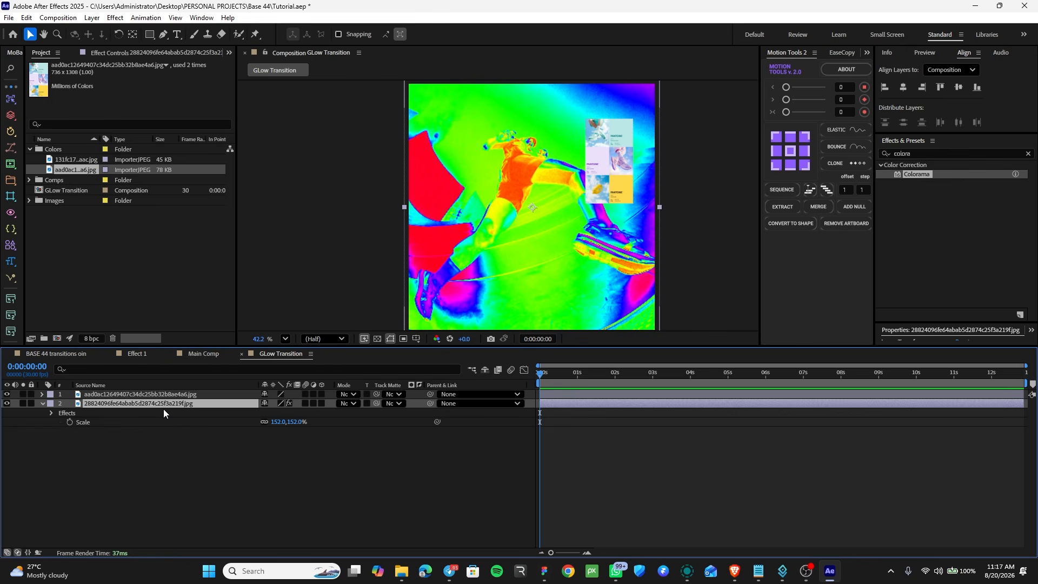
{"action": "left_click", "coordinate": [123, 53]}
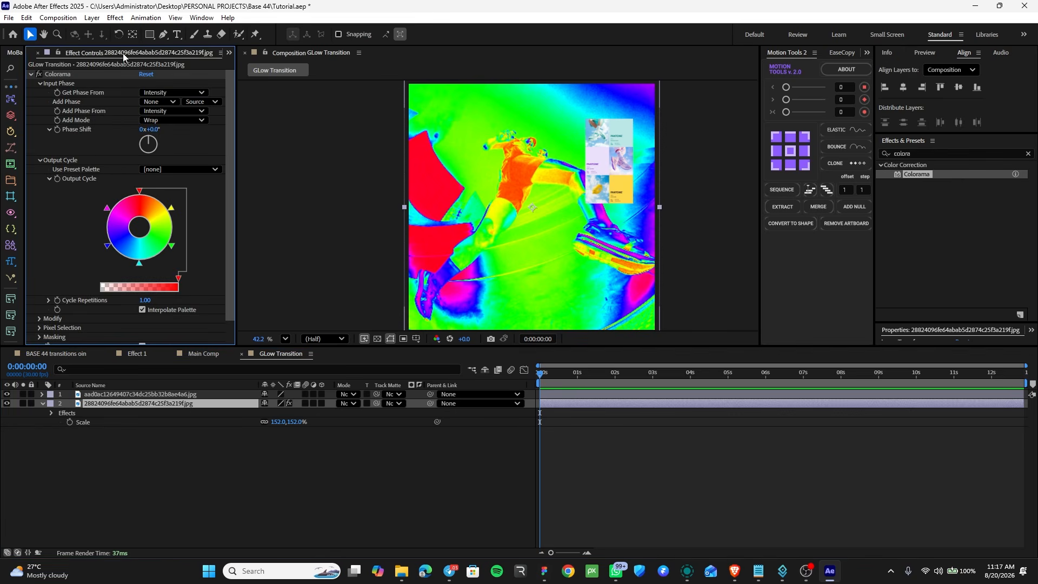
{"action": "double_click", "coordinate": [139, 193]}
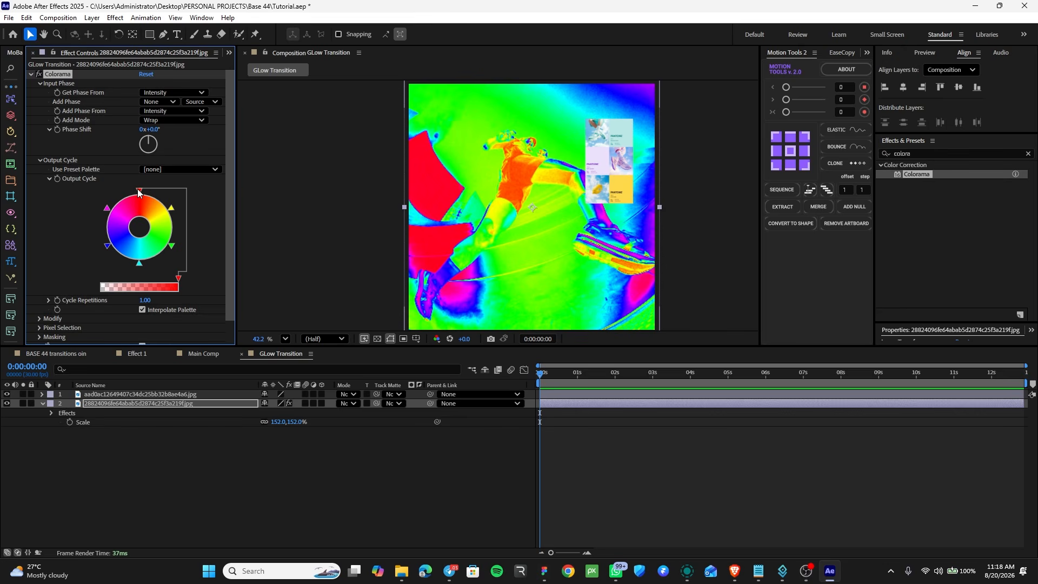
{"action": "left_click_drag", "start_coordinate": [496, 202], "coordinate": [374, 201]}
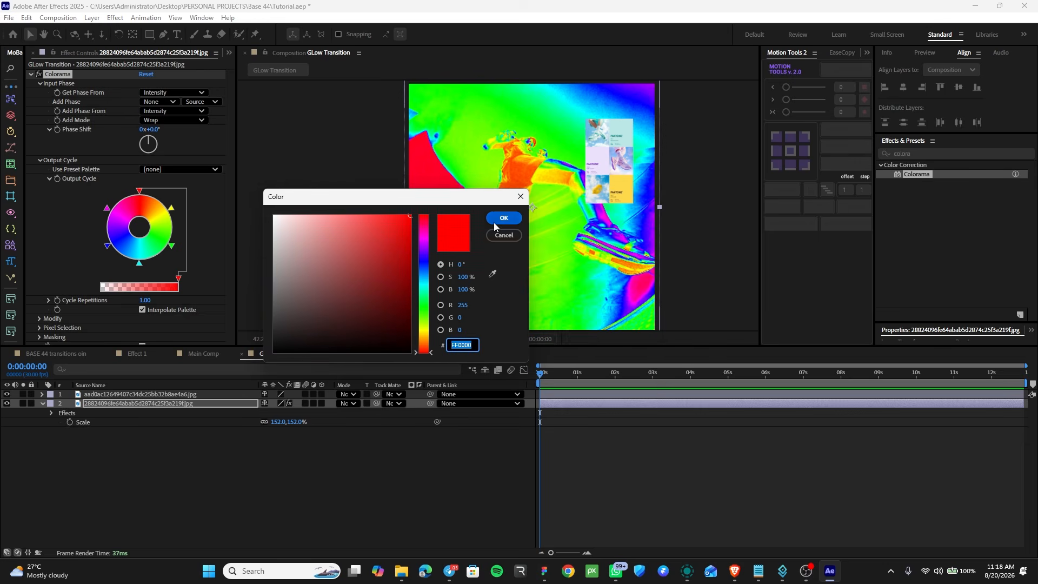
{"action": "left_click", "coordinate": [492, 275]}
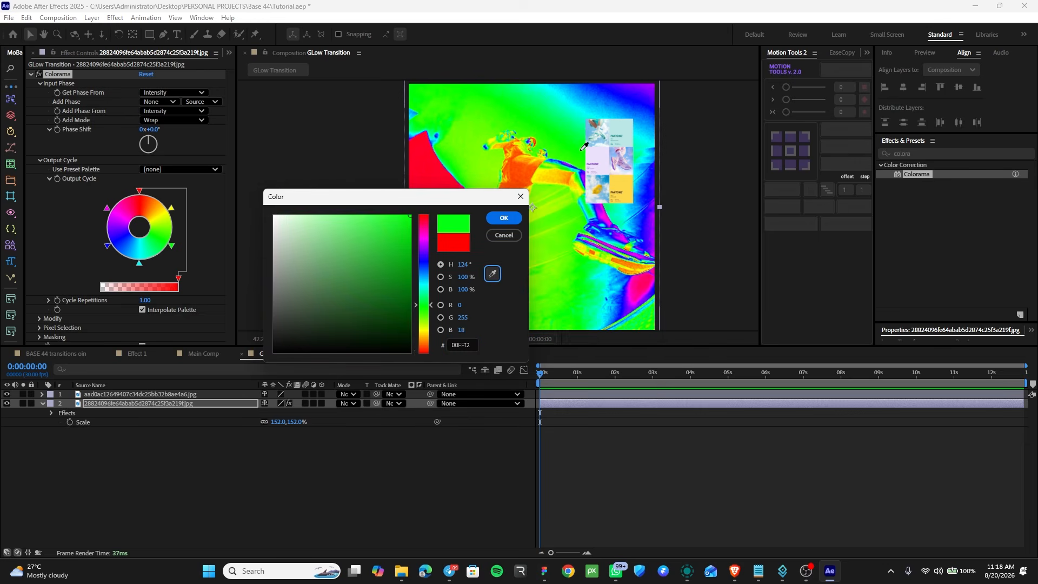
{"action": "left_click", "coordinate": [505, 218]}
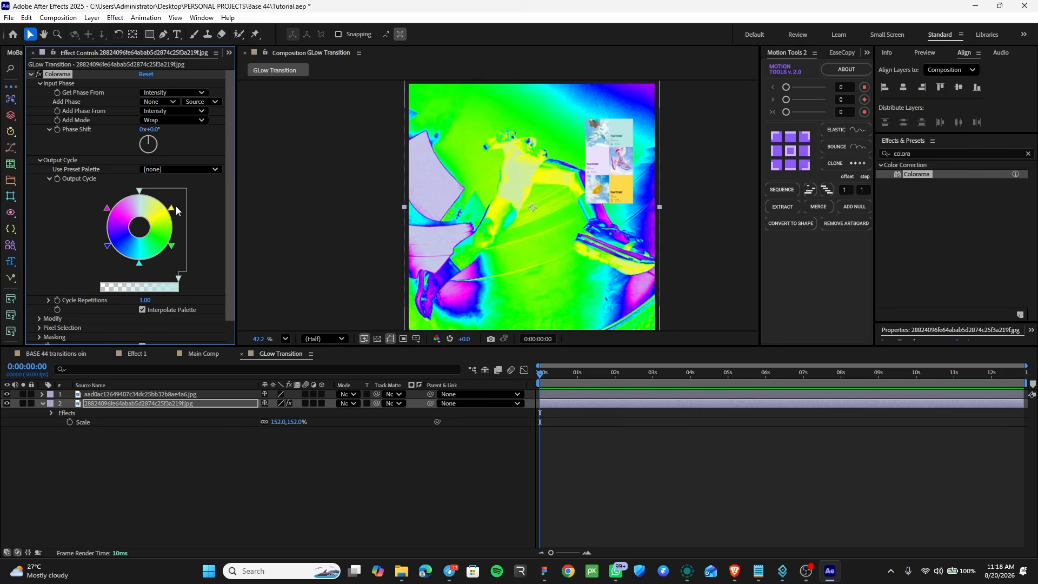
Replace the yellow point of the Colorama Output Cycle with sky blue 6EBAE5 sampled from the palette image's top photo
{"action": "double_click", "coordinate": [170, 212]}
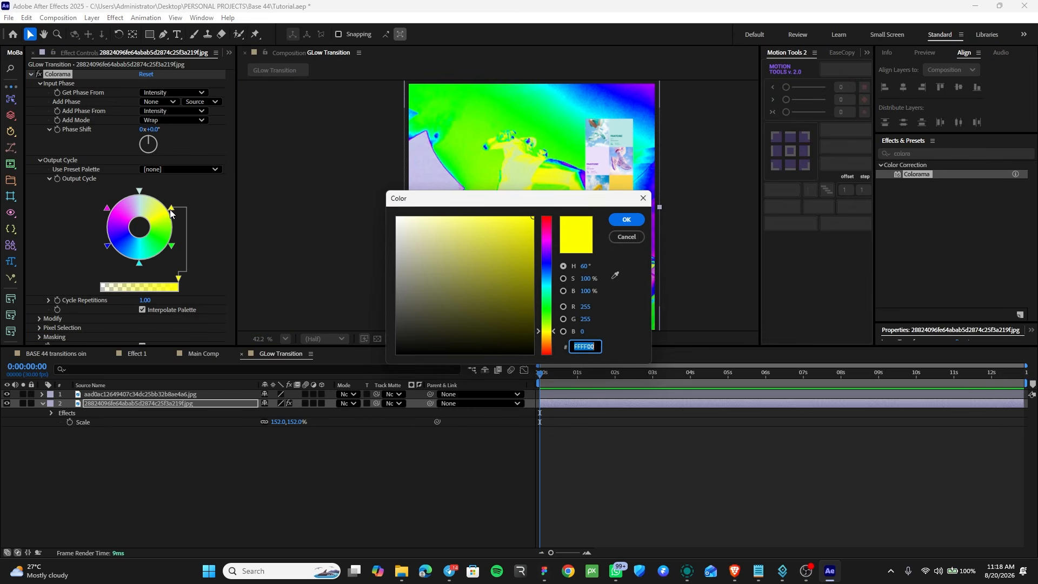
{"action": "left_click", "coordinate": [616, 275]}
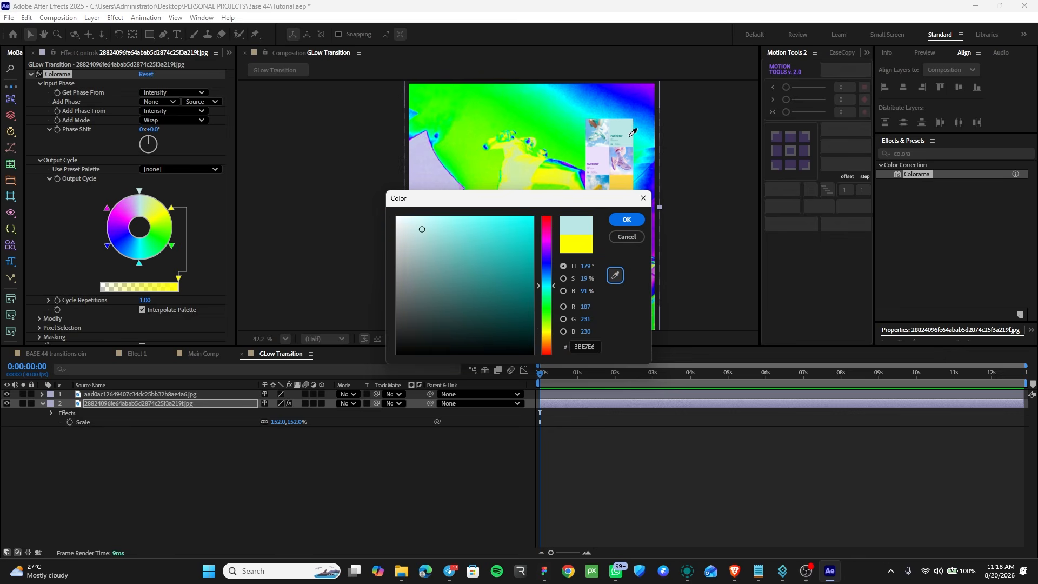
{"action": "left_click", "coordinate": [592, 131]}
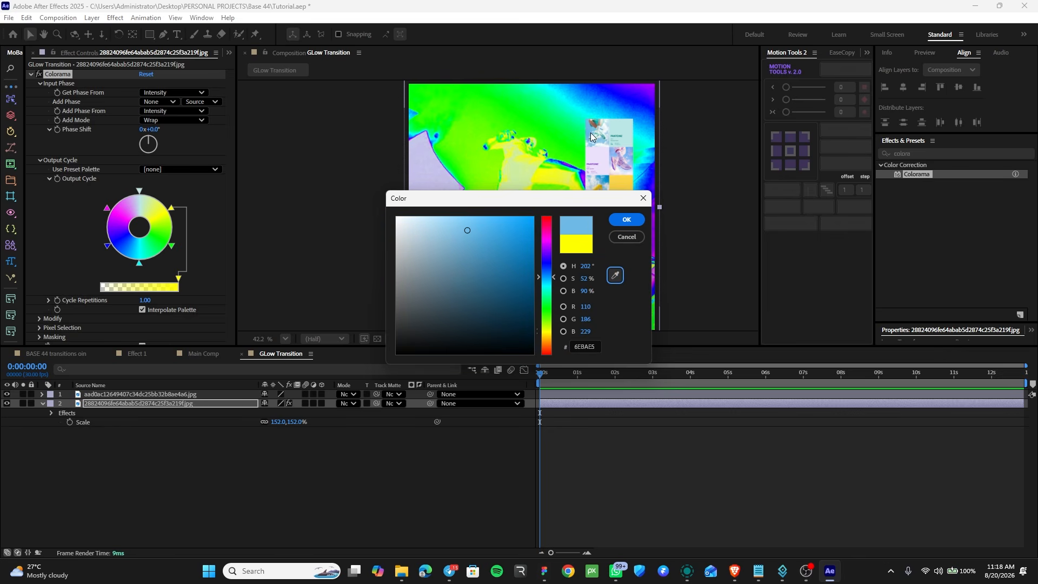
{"action": "left_click", "coordinate": [627, 219]}
Replace the green Output Cycle point with the pale lavender ECE2FC sampled from the palette image's lavender swatch
{"action": "double_click", "coordinate": [171, 245]}
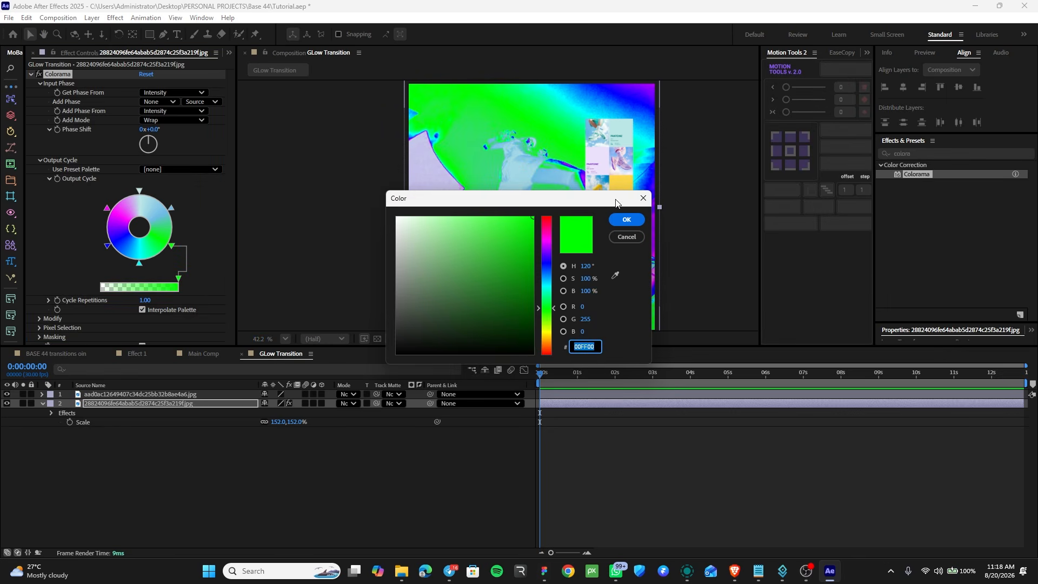
{"action": "left_click", "coordinate": [616, 275]}
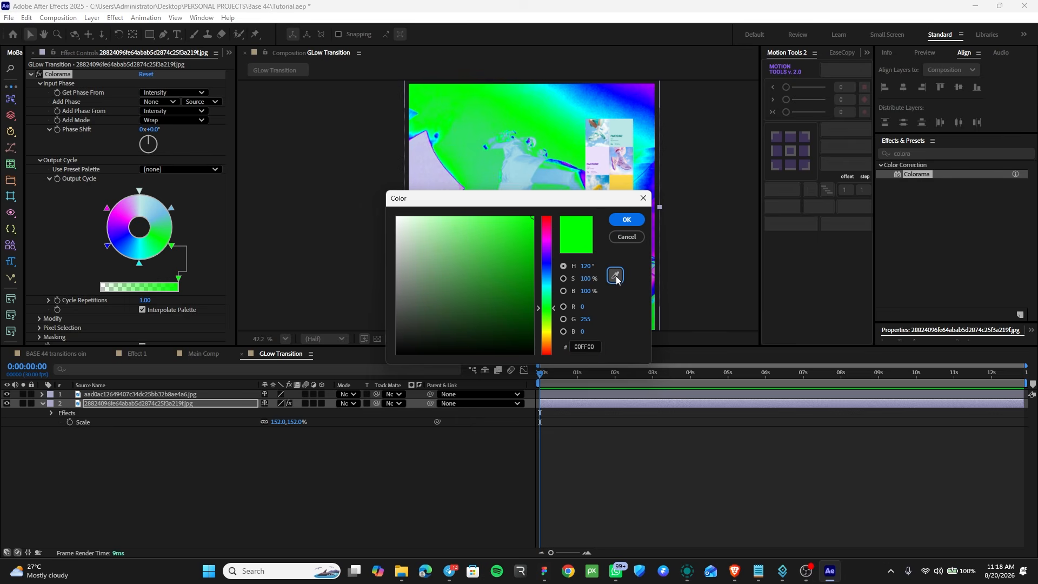
{"action": "left_click", "coordinate": [598, 156]}
{"action": "left_click", "coordinate": [625, 219]}
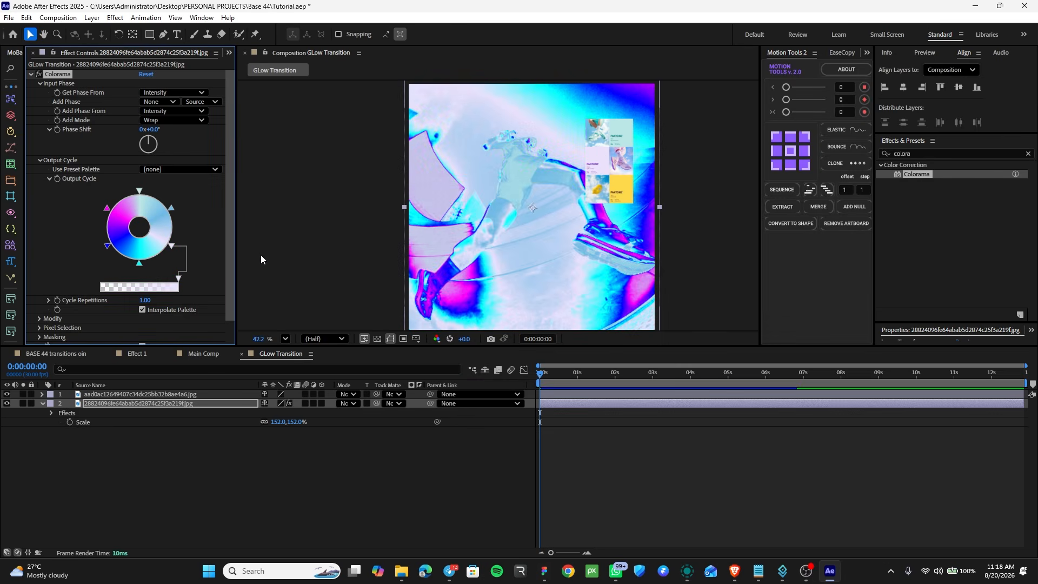
Replace the cyan Output Cycle point with muted purple 9C6EA7 sampled from the palette image's sneaker photo
{"action": "double_click", "coordinate": [138, 264]}
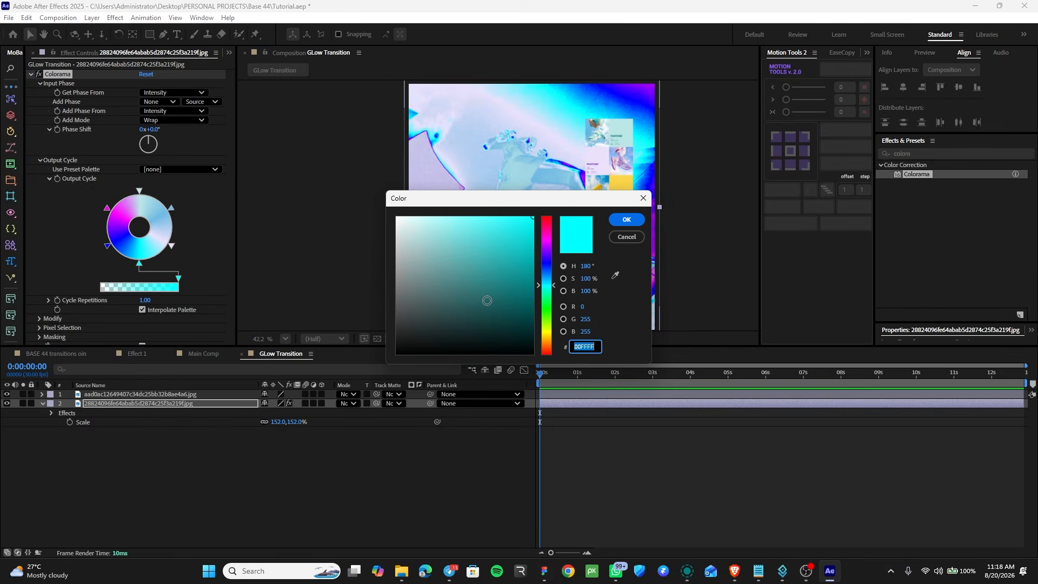
{"action": "left_click", "coordinate": [615, 275]}
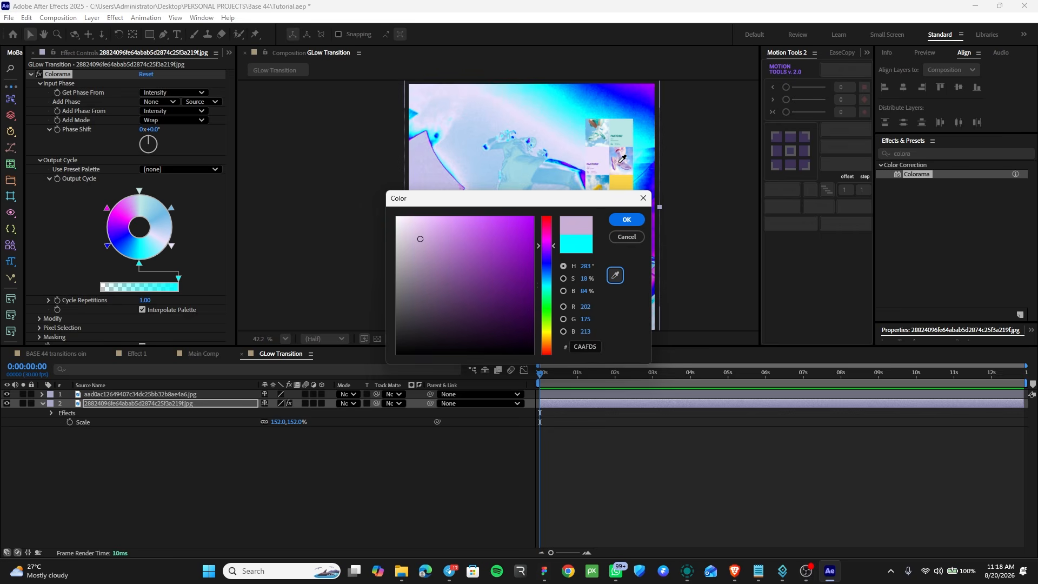
{"action": "left_click", "coordinate": [619, 162]}
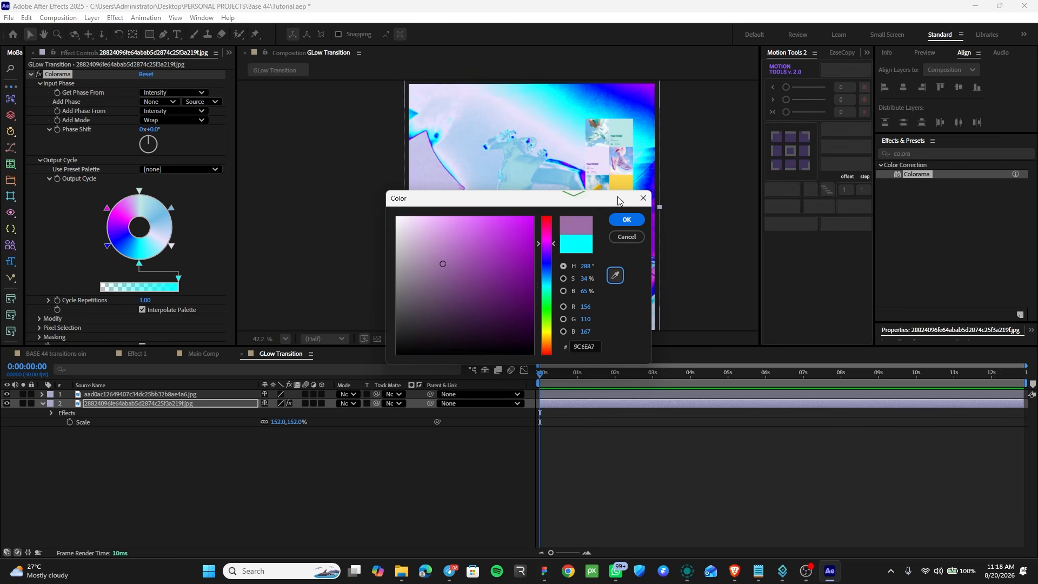
{"action": "left_click", "coordinate": [625, 220]}
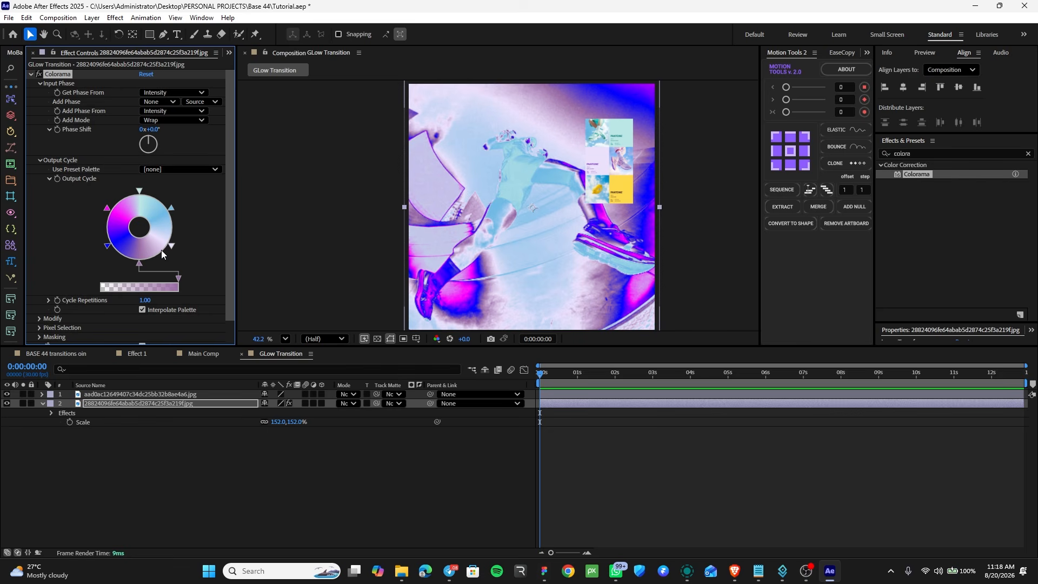
Replace the blue Output Cycle point with the yellow FED84B sampled from the palette image's yellow swatch
{"action": "double_click", "coordinate": [108, 247]}
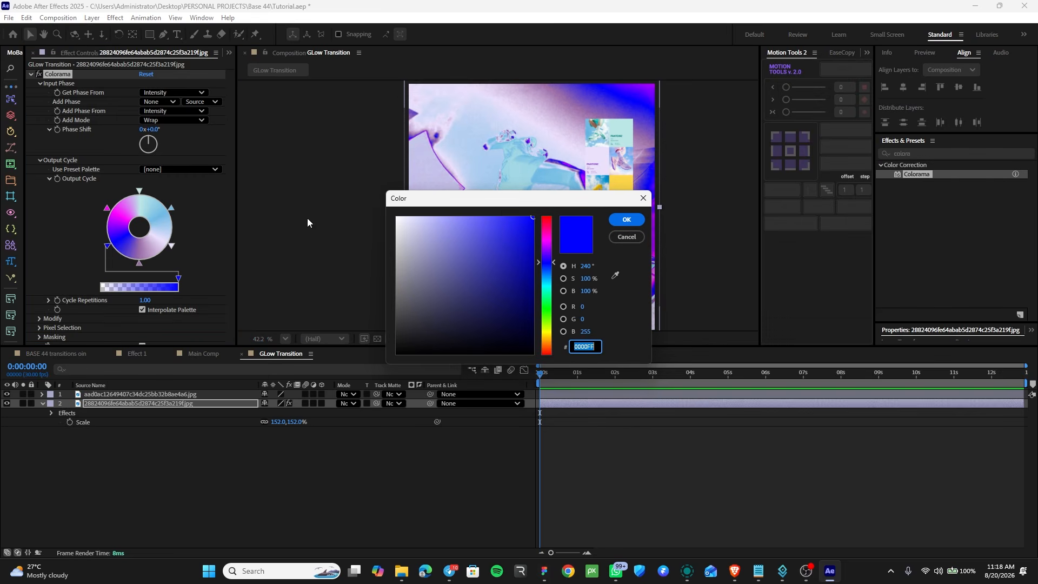
{"action": "left_click", "coordinate": [615, 275]}
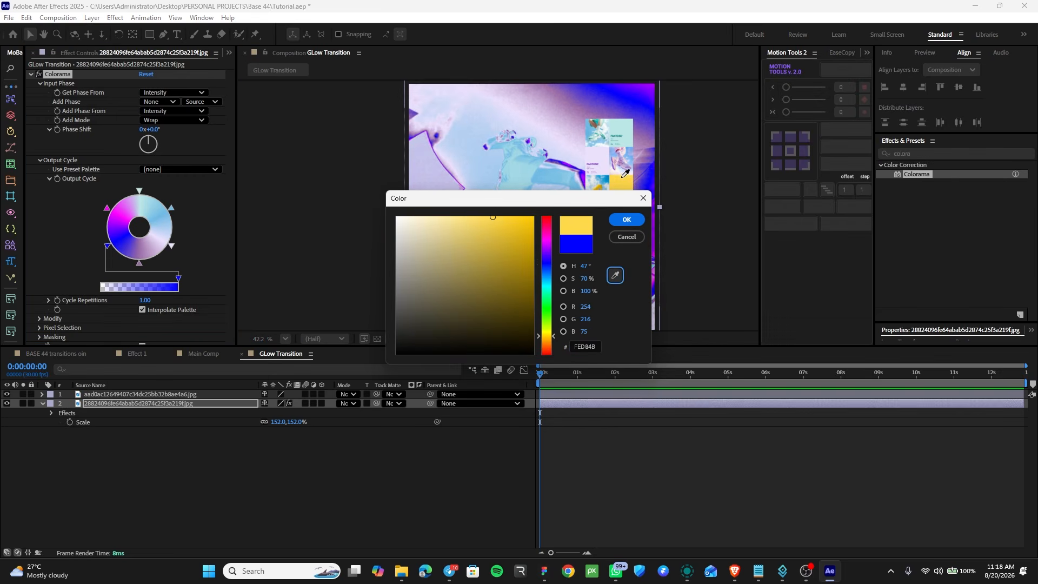
{"action": "left_click", "coordinate": [625, 176]}
{"action": "left_click", "coordinate": [627, 219]}
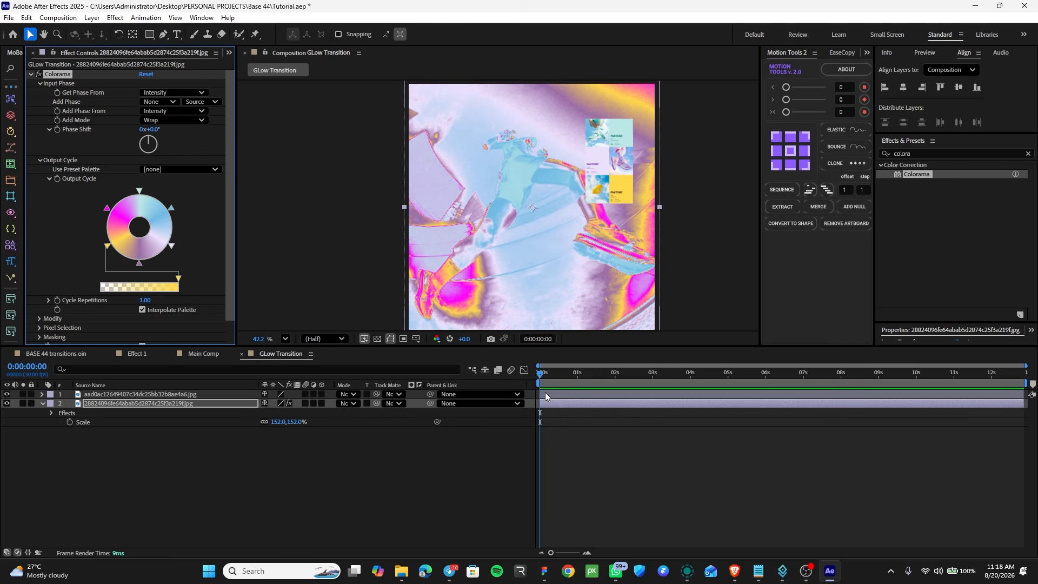
Enlarge the Pantone palette image layer to a scale of 79.4%
{"action": "left_click", "coordinate": [579, 398]}
{"action": "key", "text": "s"}
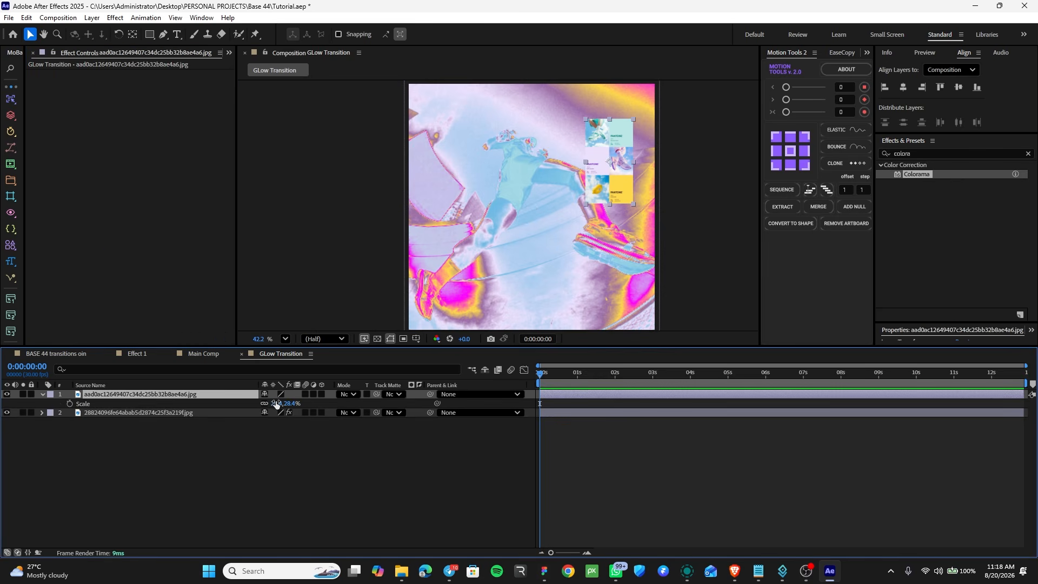
{"action": "left_click_drag", "start_coordinate": [279, 403], "coordinate": [308, 406]}
{"action": "key", "text": "Return"}
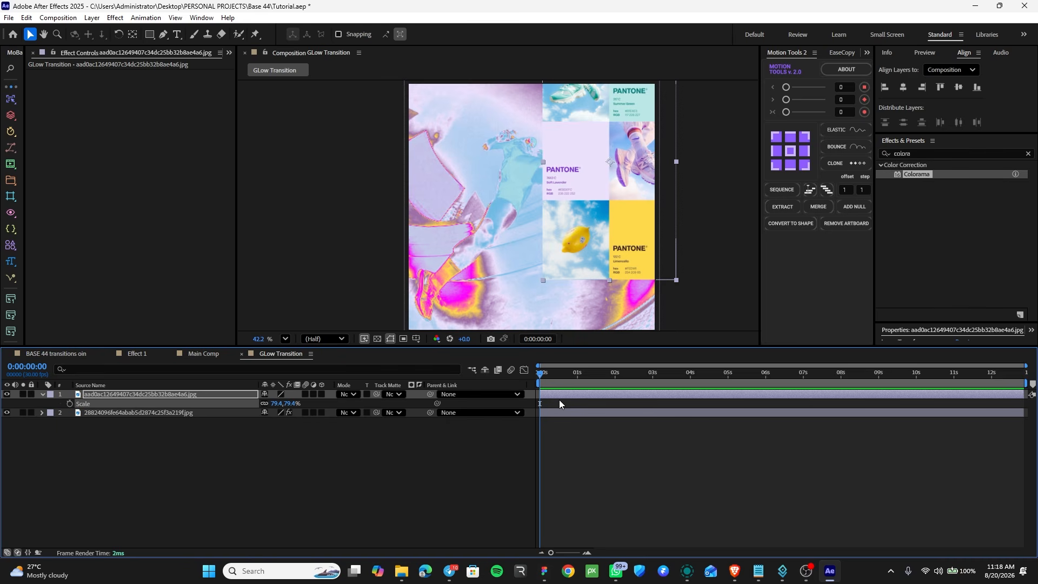
Replace the magenta Output Cycle point on the photo layer's Colorama with sky blue 4DACDB sampled from the palette's lemon photo
{"action": "left_click", "coordinate": [558, 409]}
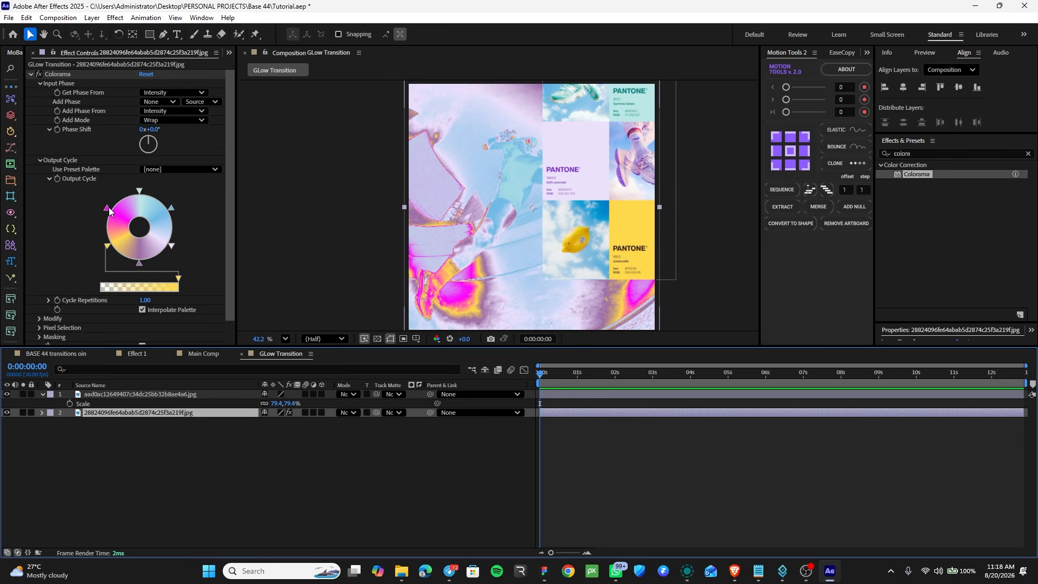
{"action": "double_click", "coordinate": [108, 209]}
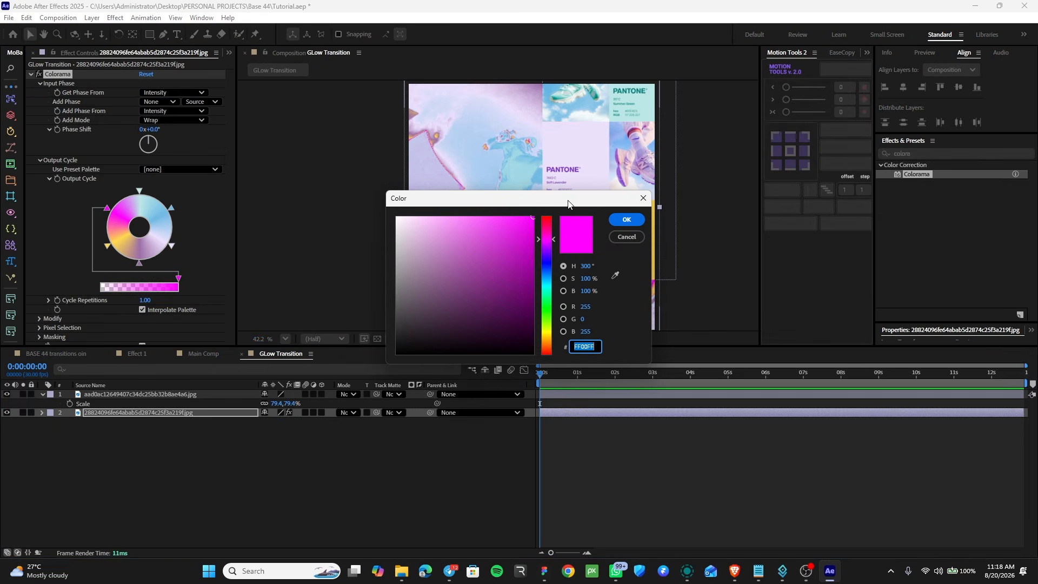
{"action": "left_click_drag", "start_coordinate": [568, 204], "coordinate": [384, 285]}
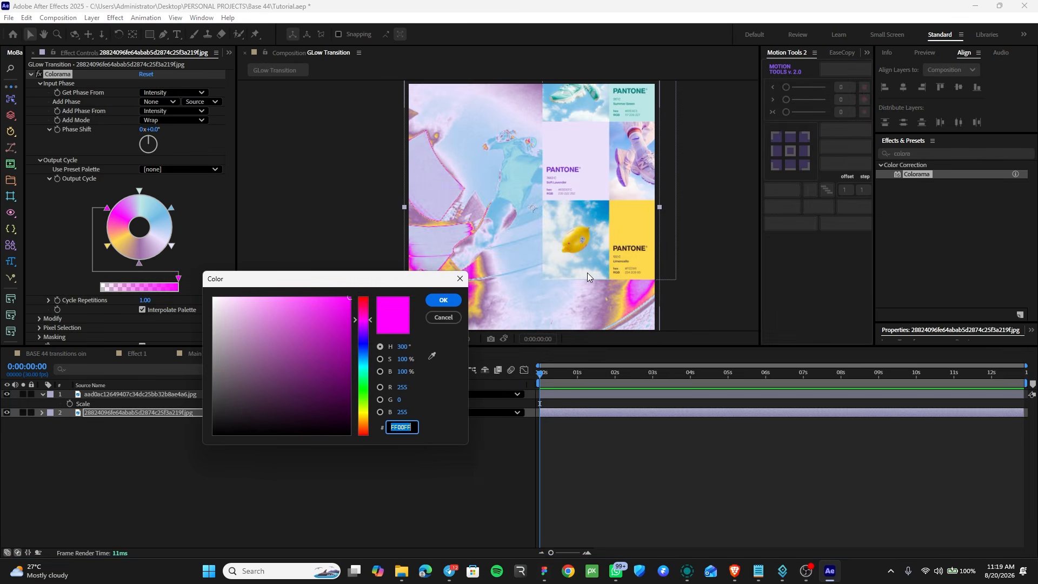
{"action": "left_click", "coordinate": [431, 356]}
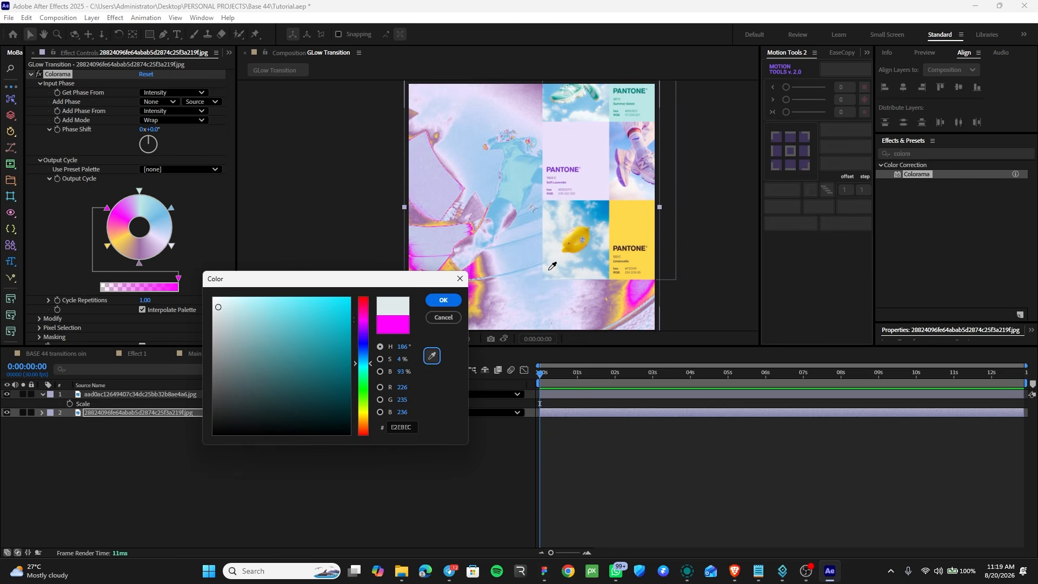
{"action": "left_click", "coordinate": [591, 222]}
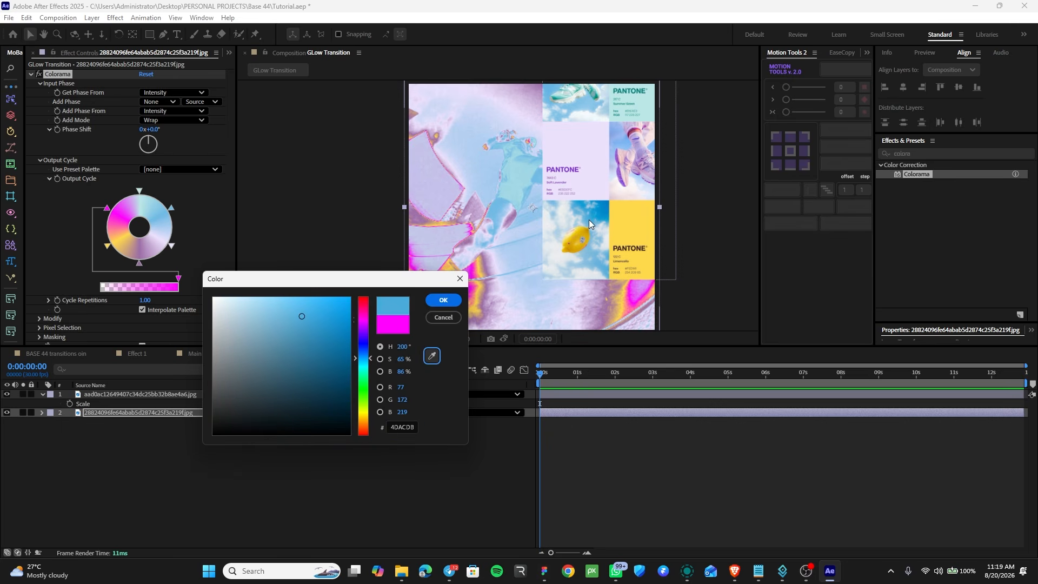
{"action": "left_click", "coordinate": [442, 301]}
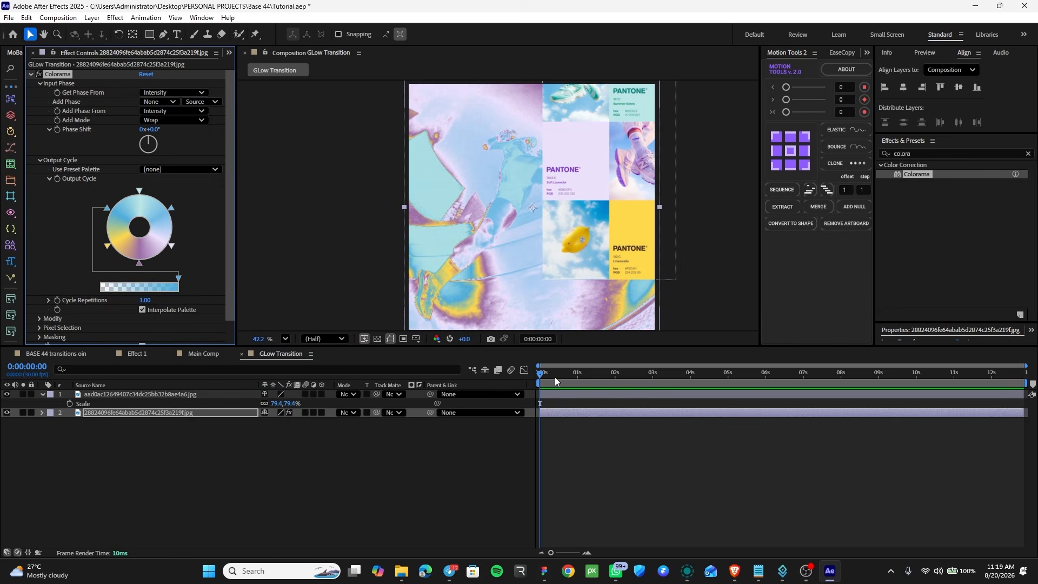
{"action": "left_click_drag", "start_coordinate": [554, 377], "coordinate": [528, 401]}
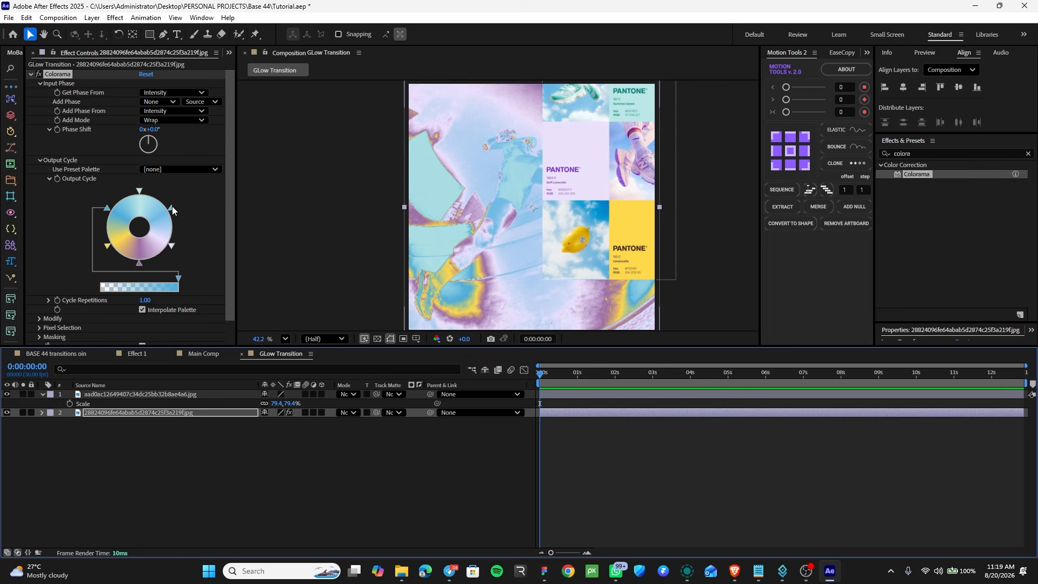
Recolor the muted purple Output Cycle point with a light blue sampled from the palette's sneaker photo
{"action": "double_click", "coordinate": [138, 264]}
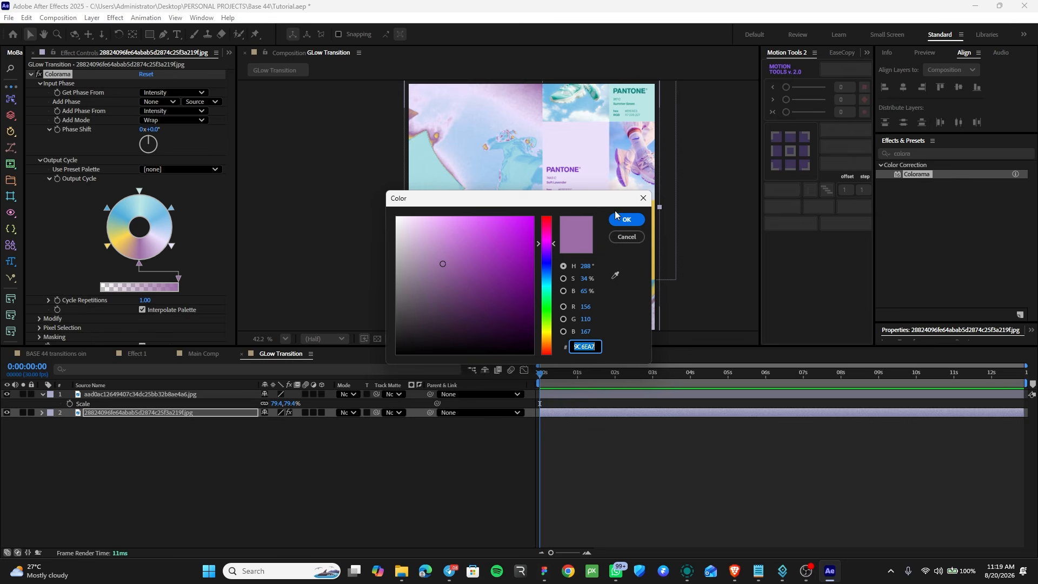
{"action": "left_click", "coordinate": [614, 275]}
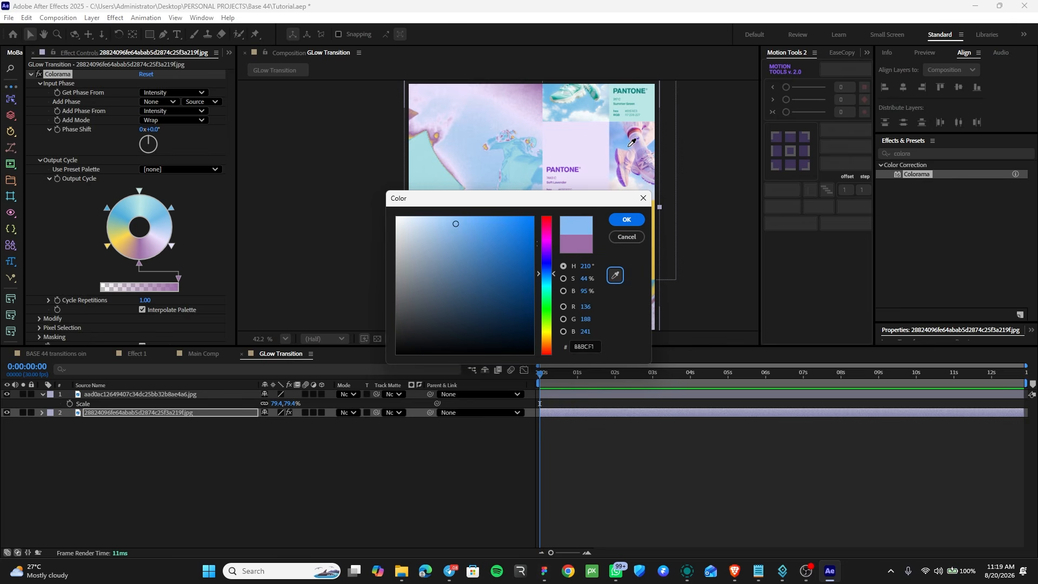
{"action": "left_click", "coordinate": [628, 220]}
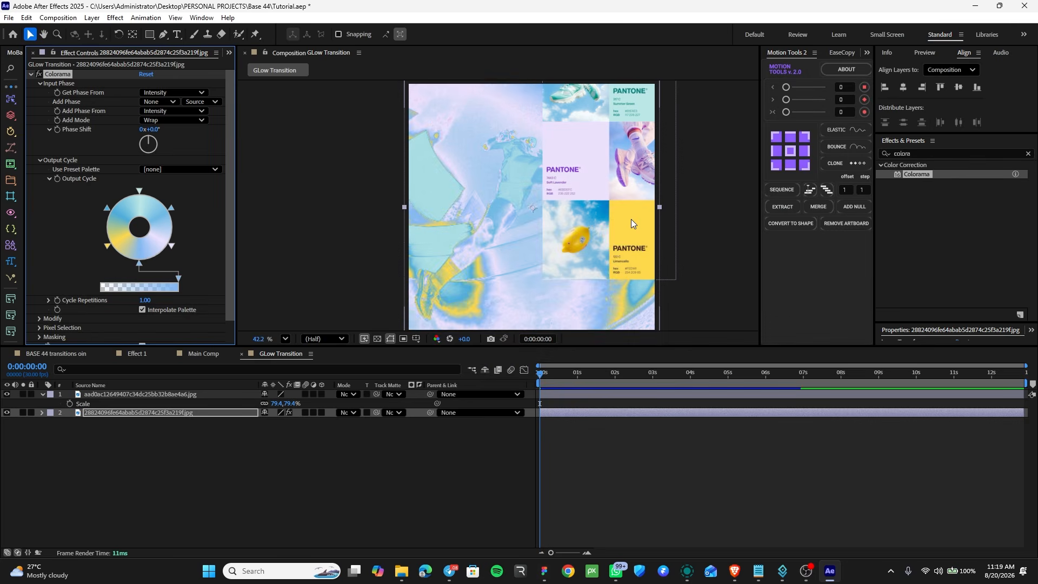
Recolor the pale lavender Output Cycle point with grayish teal 78A4AA sampled from the palette's top photo
{"action": "double_click", "coordinate": [172, 246]}
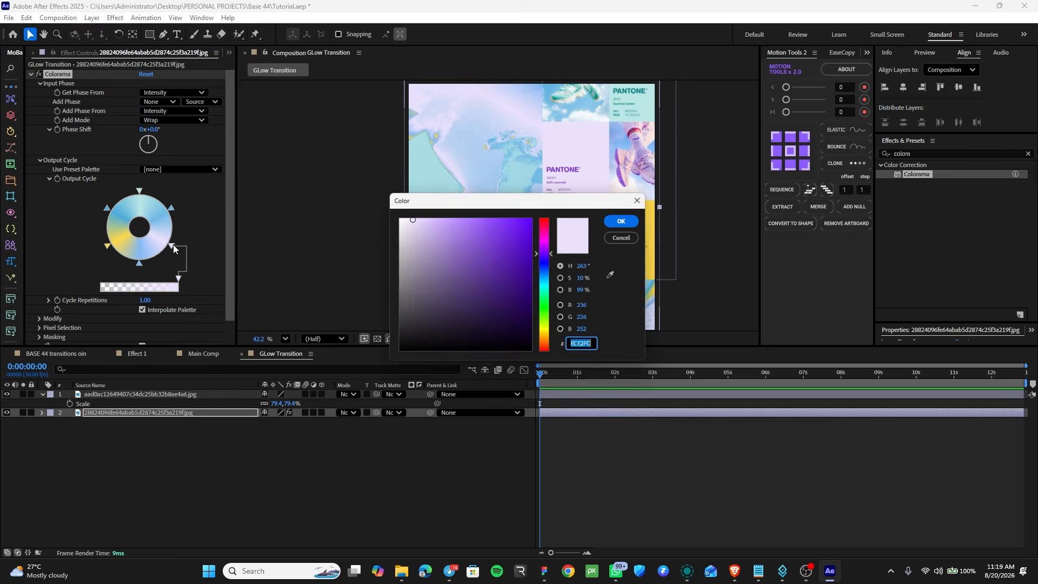
{"action": "left_click", "coordinate": [615, 275]}
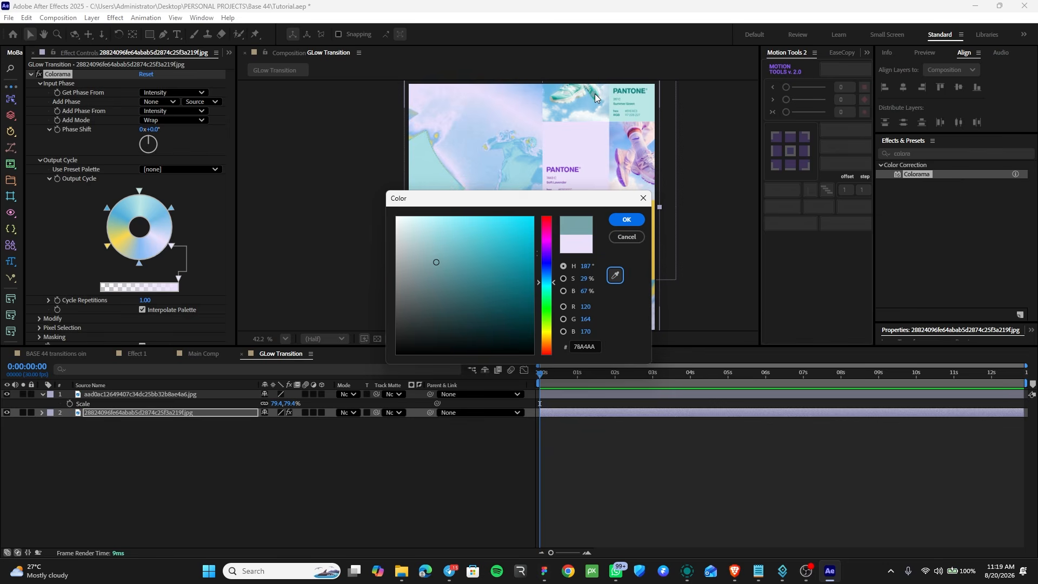
{"action": "left_click", "coordinate": [595, 93]}
{"action": "left_click", "coordinate": [626, 220]}
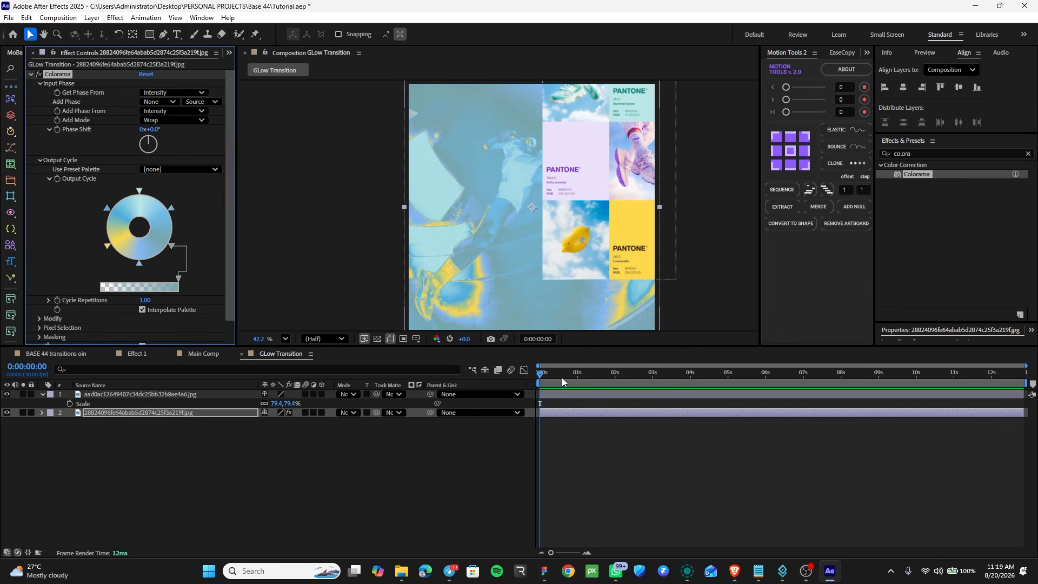
Play a short preview of the recolored composition and return the playhead to the start
{"action": "key", "text": "space"}
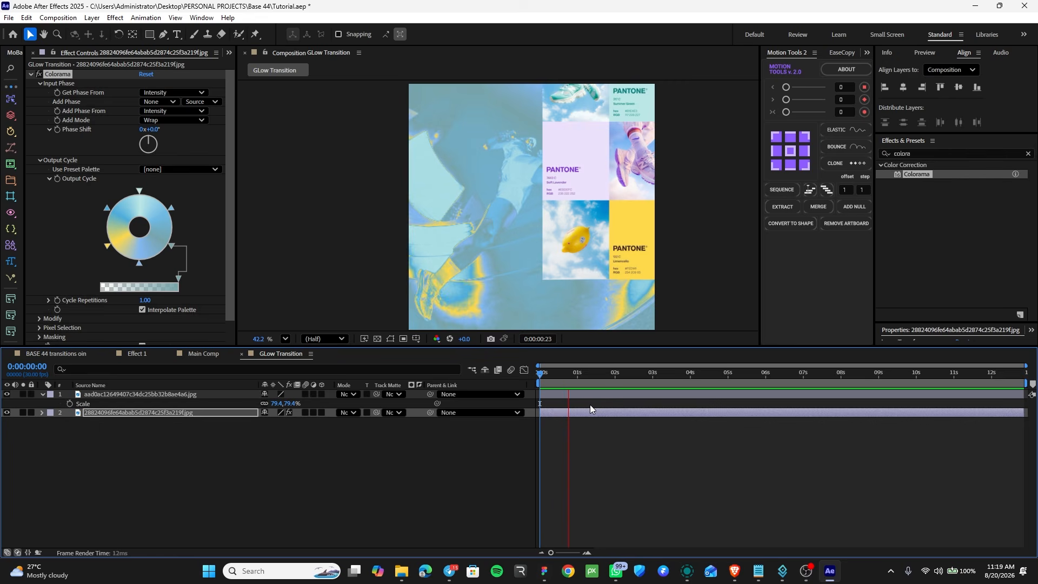
{"action": "key", "text": "space"}
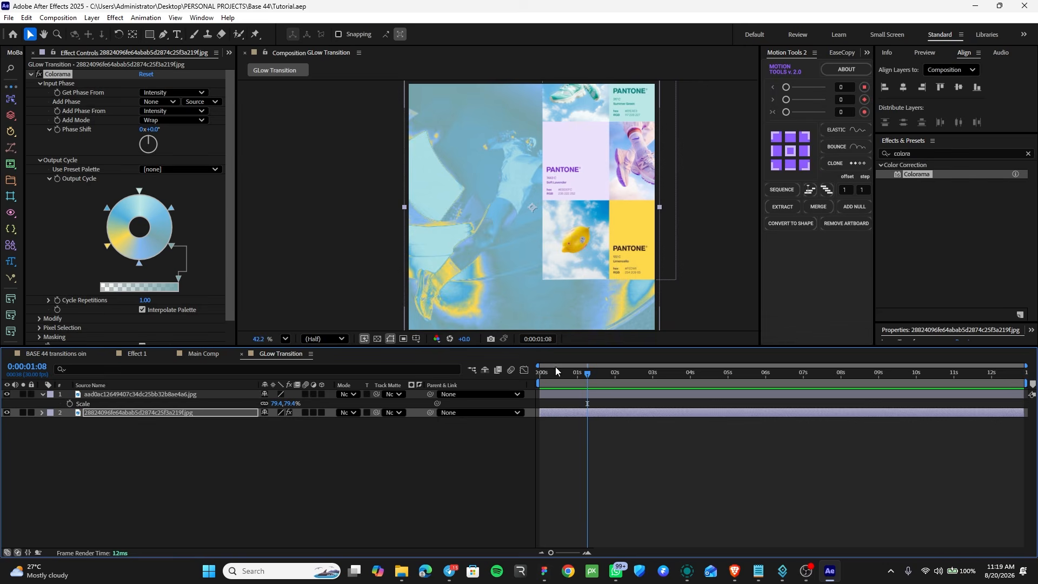
{"action": "key", "text": "Home"}
Shift the hue of the Output Cycle's sky blue point beside the pale aqua top point, on its clockwise side, to mint green
{"action": "double_click", "coordinate": [171, 206]}
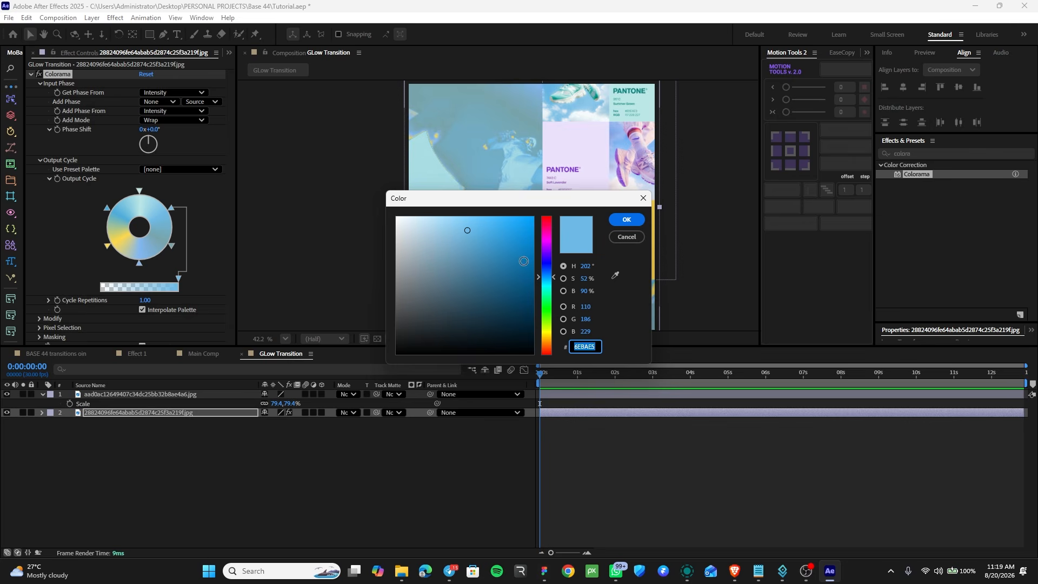
{"action": "left_click", "coordinate": [547, 247]}
{"action": "left_click_drag", "start_coordinate": [548, 248], "coordinate": [551, 299]}
{"action": "left_click", "coordinate": [621, 221]}
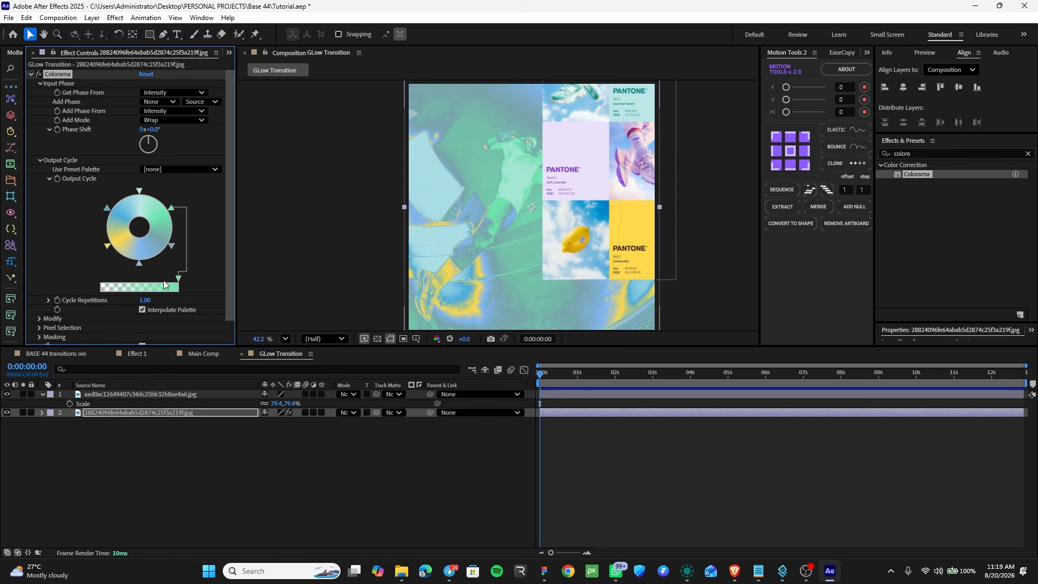
Change the pale aqua point at the top of the Output Cycle to a more saturated pinkish purple
{"action": "double_click", "coordinate": [140, 192]}
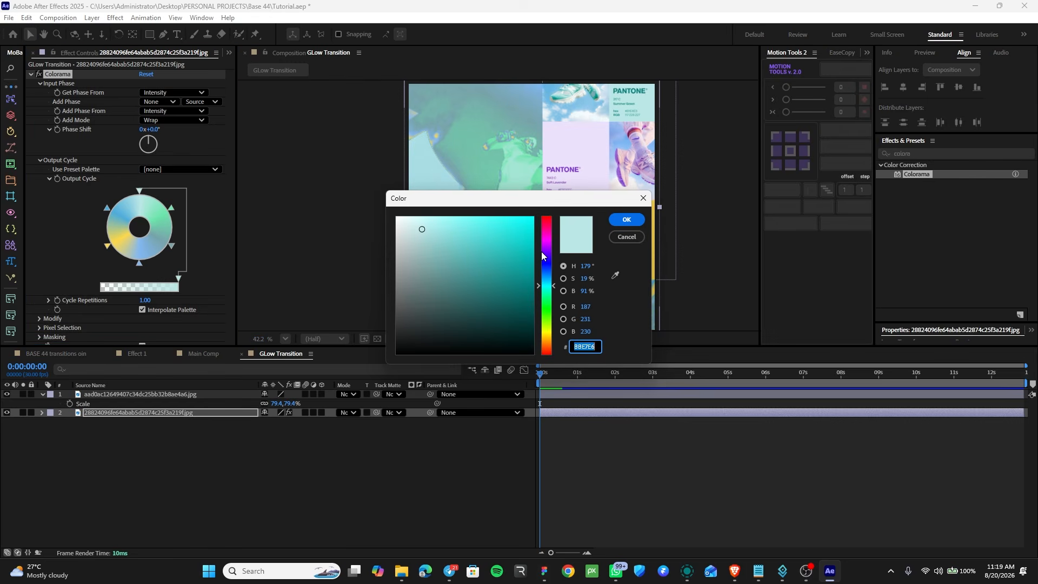
{"action": "left_click_drag", "start_coordinate": [541, 251], "coordinate": [546, 240]}
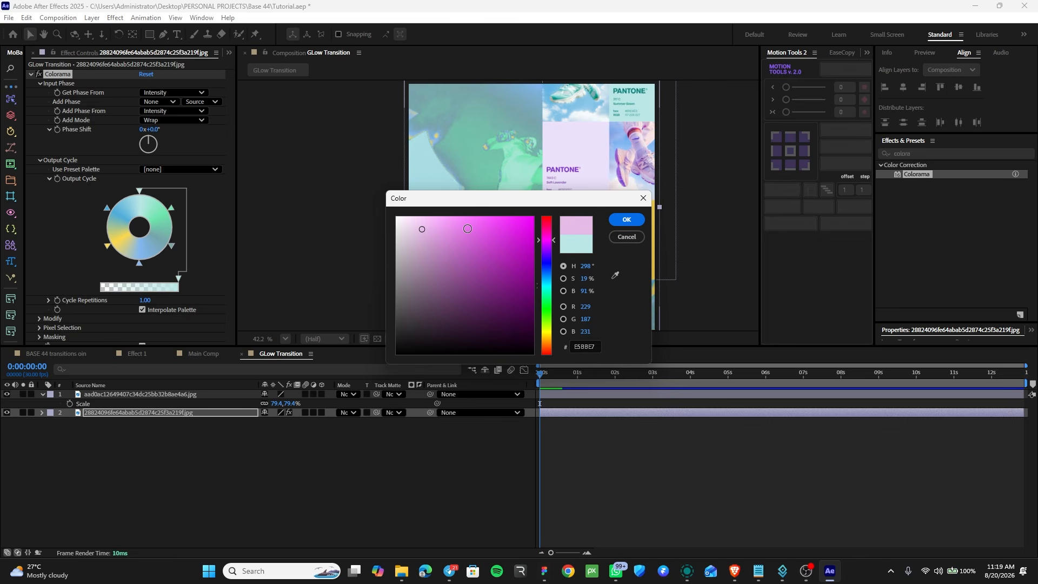
{"action": "left_click", "coordinate": [468, 229]}
{"action": "left_click", "coordinate": [618, 220]}
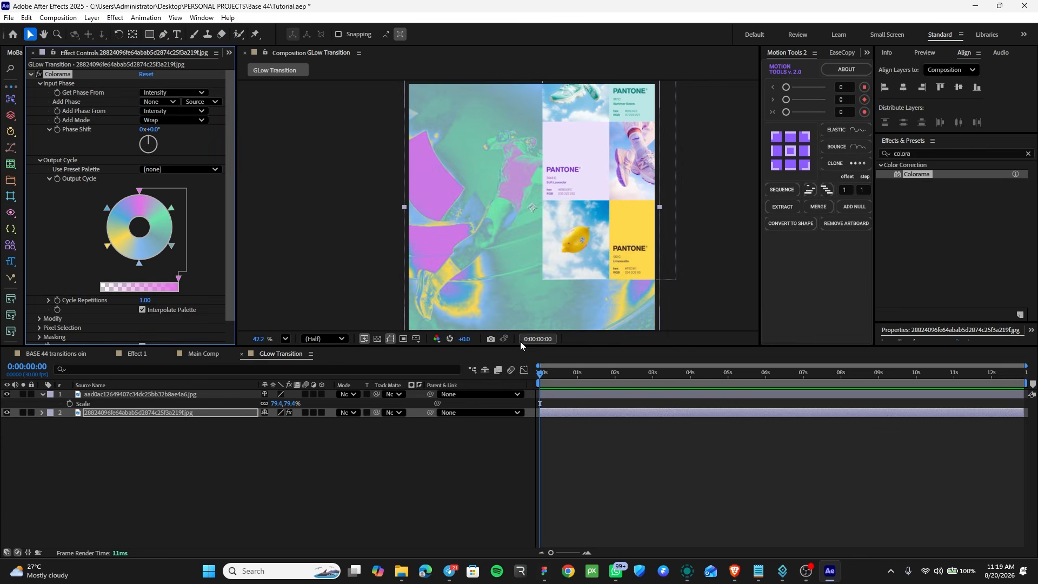
Recolor the yellow point of the Colorama Output Cycle to a vivid, highly saturated green with a hue of 127°
{"action": "double_click", "coordinate": [106, 246]}
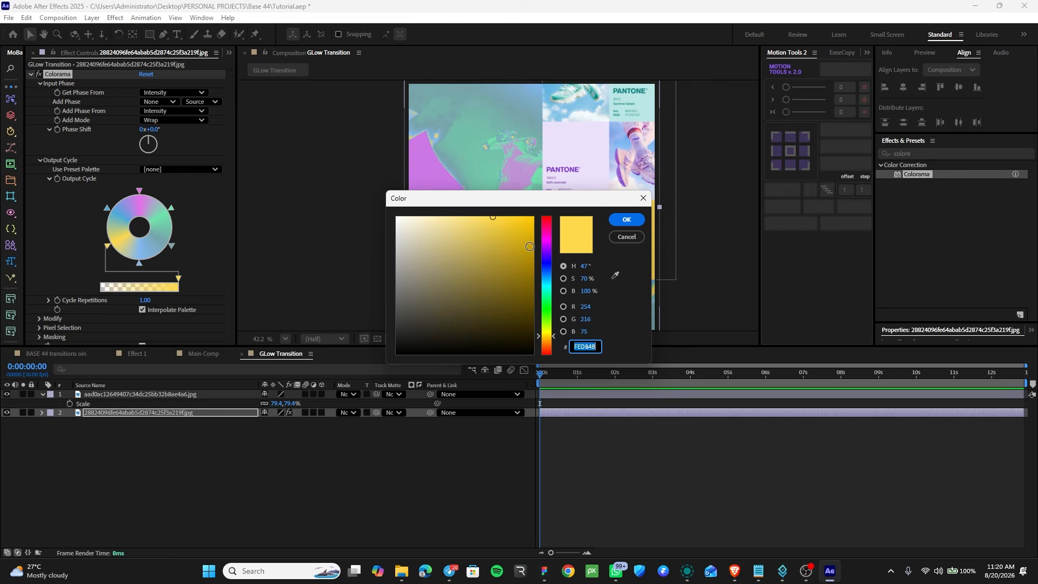
{"action": "left_click", "coordinate": [553, 259]}
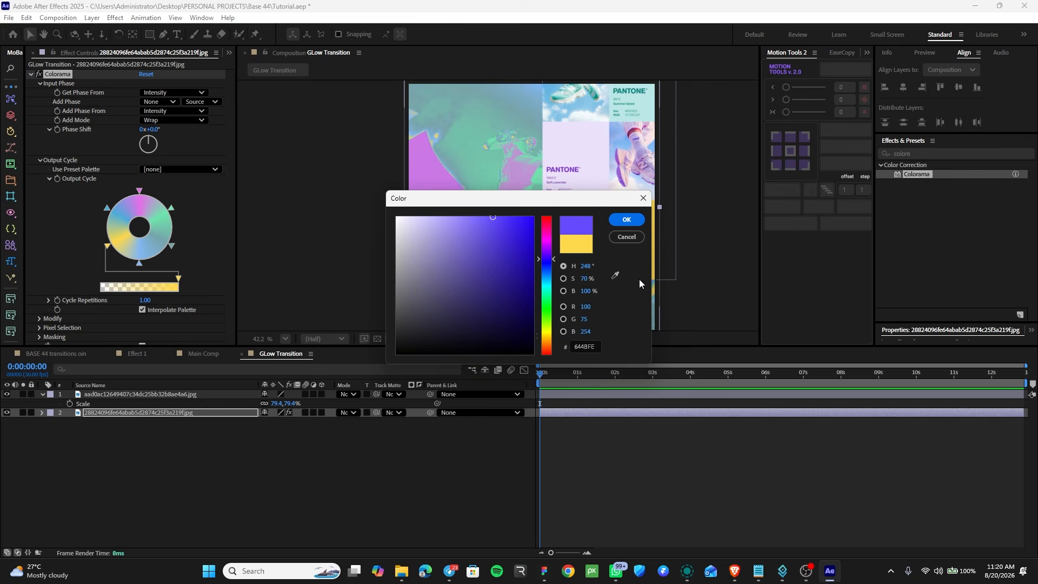
{"action": "left_click", "coordinate": [615, 275]}
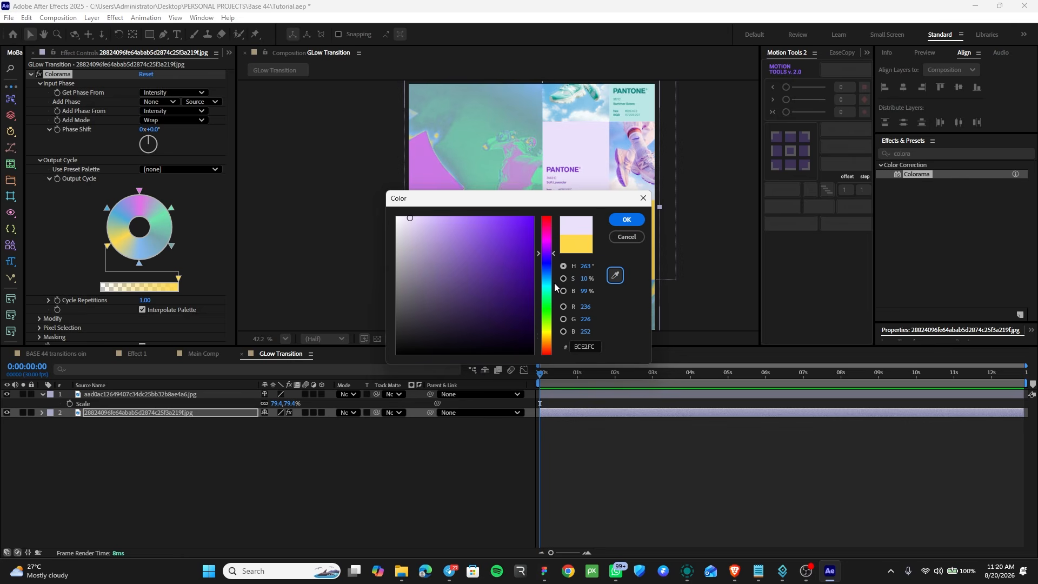
{"action": "left_click_drag", "start_coordinate": [553, 291], "coordinate": [549, 317]}
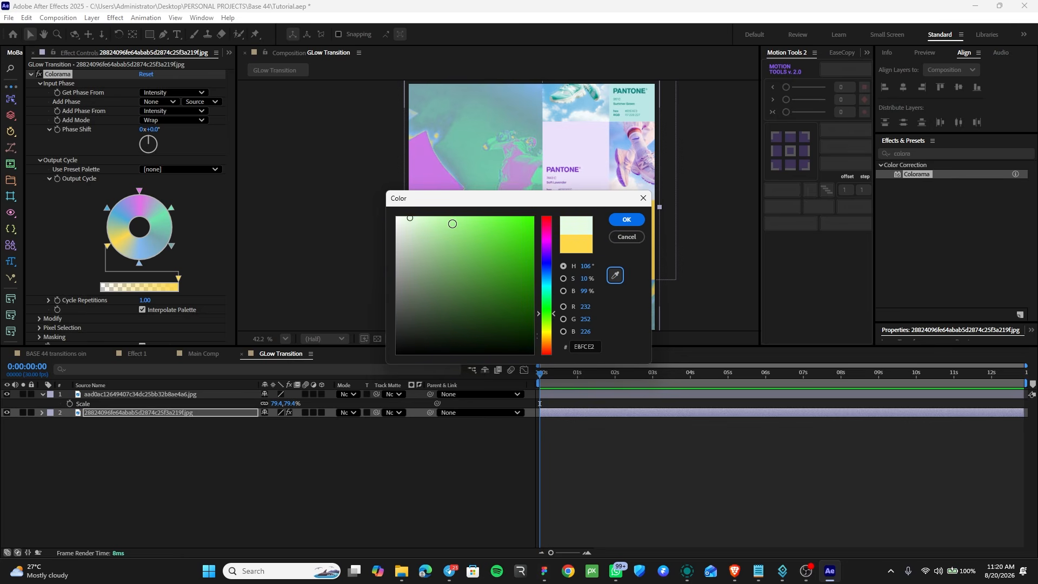
{"action": "left_click", "coordinate": [452, 224]}
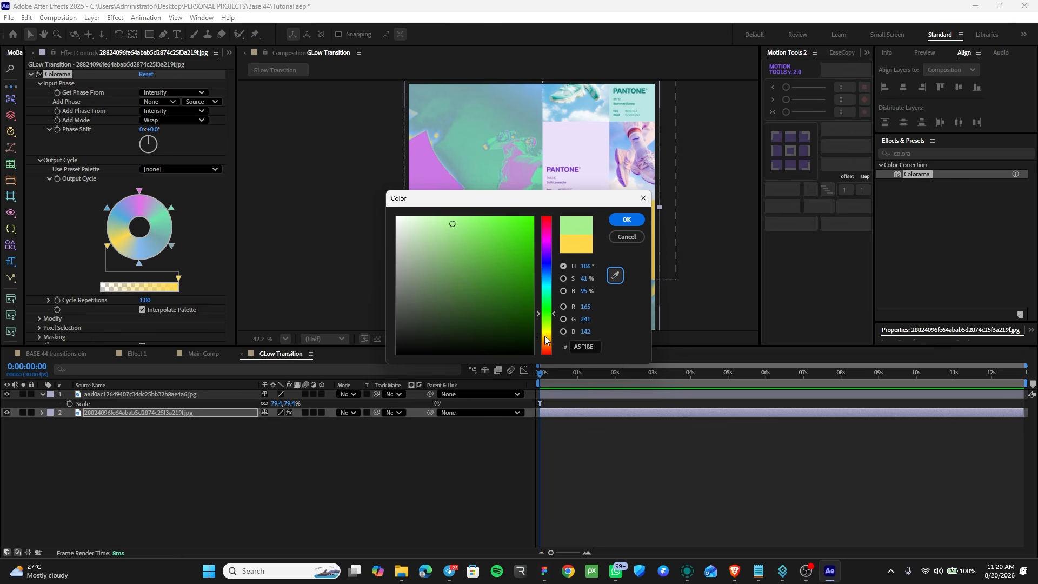
{"action": "mouse_move", "coordinate": [544, 335]}
{"action": "left_mouse_down"}
{"action": "mouse_move", "coordinate": [540, 241]}
{"action": "mouse_move", "coordinate": [544, 307]}
{"action": "left_mouse_up"}
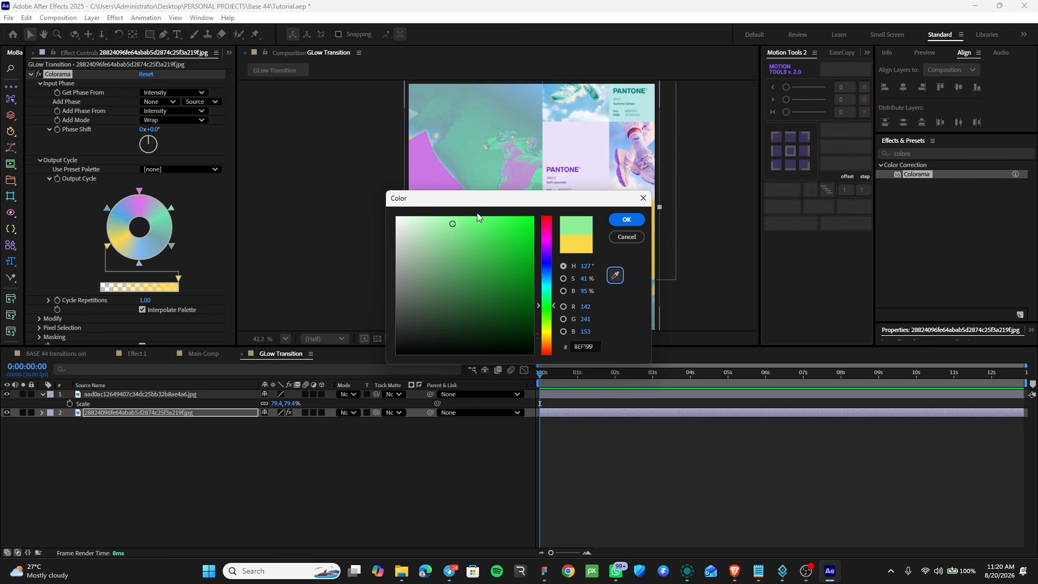
{"action": "left_click", "coordinate": [533, 224]}
{"action": "left_click", "coordinate": [626, 220]}
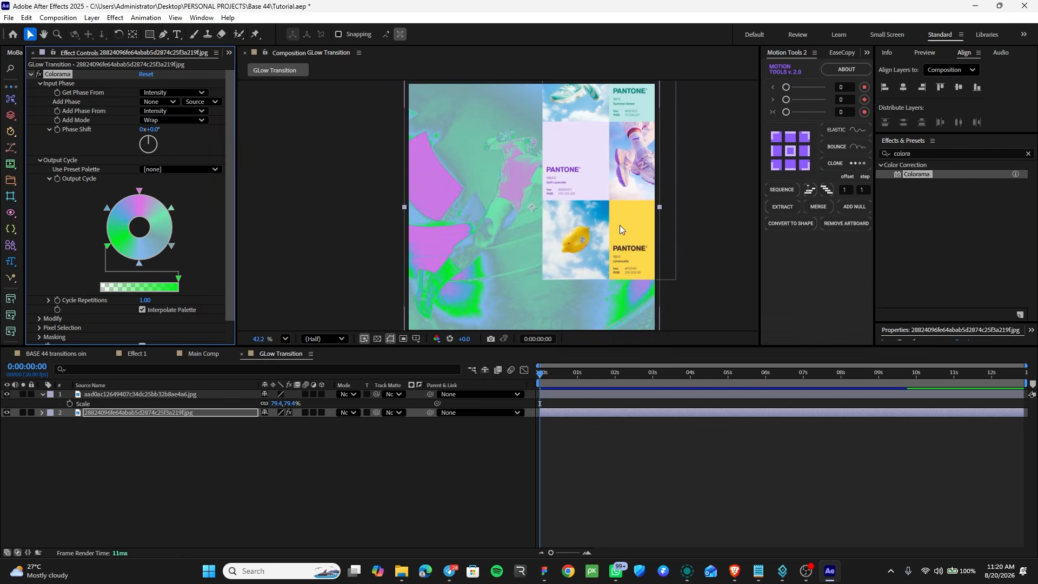
Hide the palette image layer and play a short preview of the recolored photo
{"action": "left_click", "coordinate": [627, 446]}
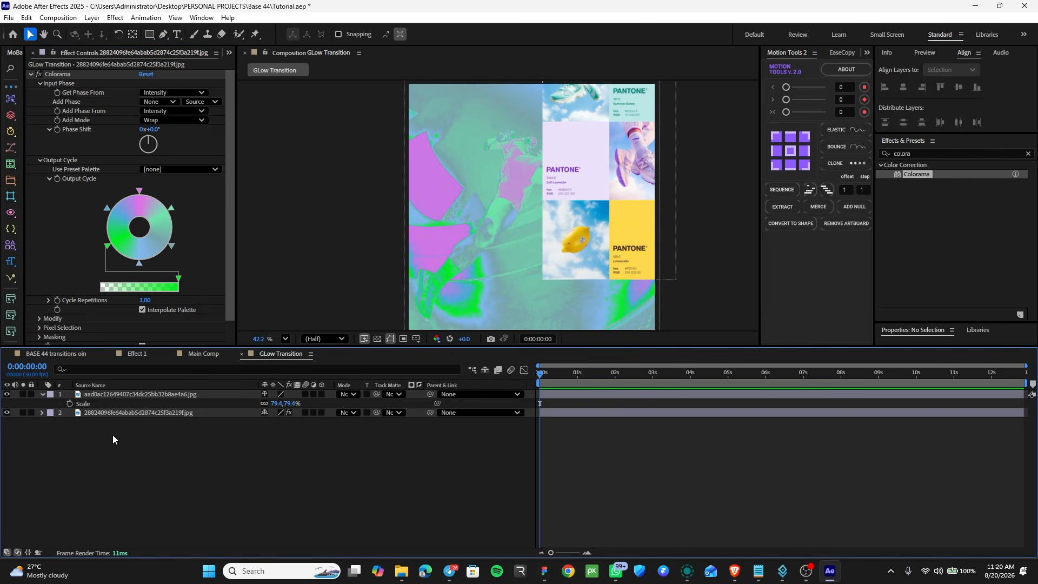
{"action": "left_click", "coordinate": [7, 395]}
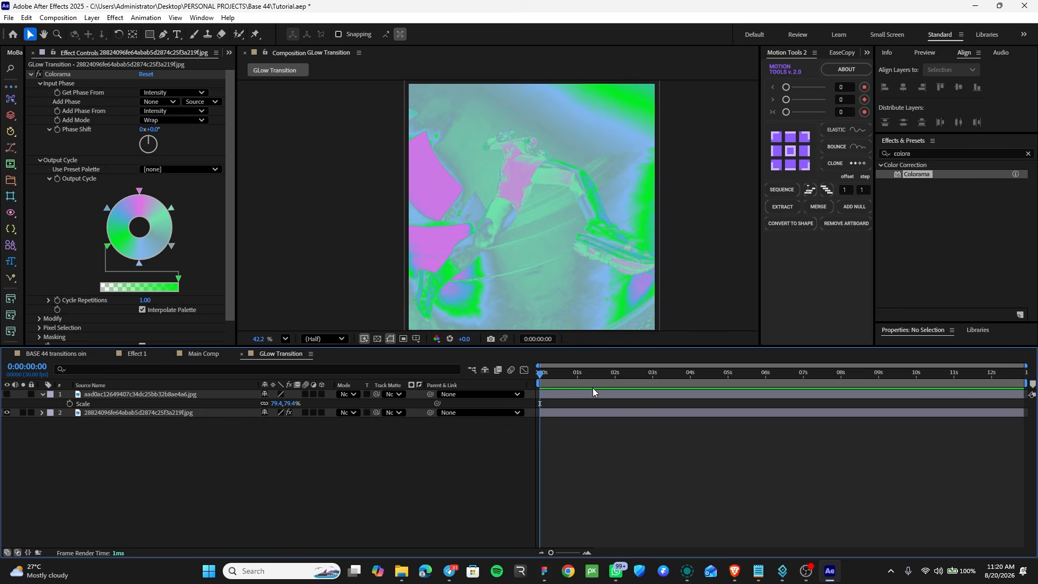
{"action": "key", "text": "space"}
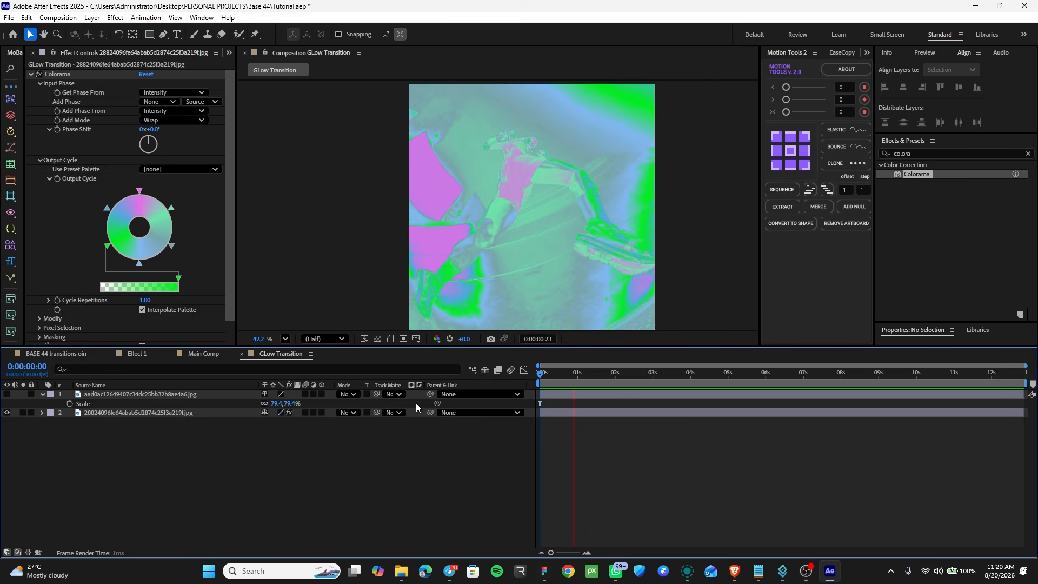
{"action": "key", "text": "space"}
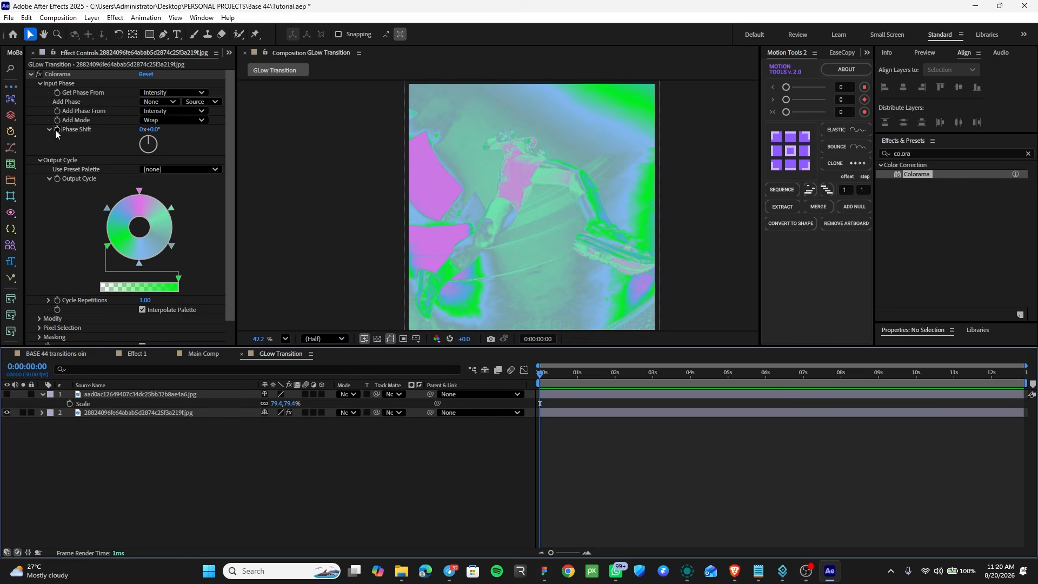
Keyframe the photo's Colorama Phase Shift from 0x+0.0° at the start to 1x+0.0° at 0:00:00:29
{"action": "left_click", "coordinate": [145, 414]}
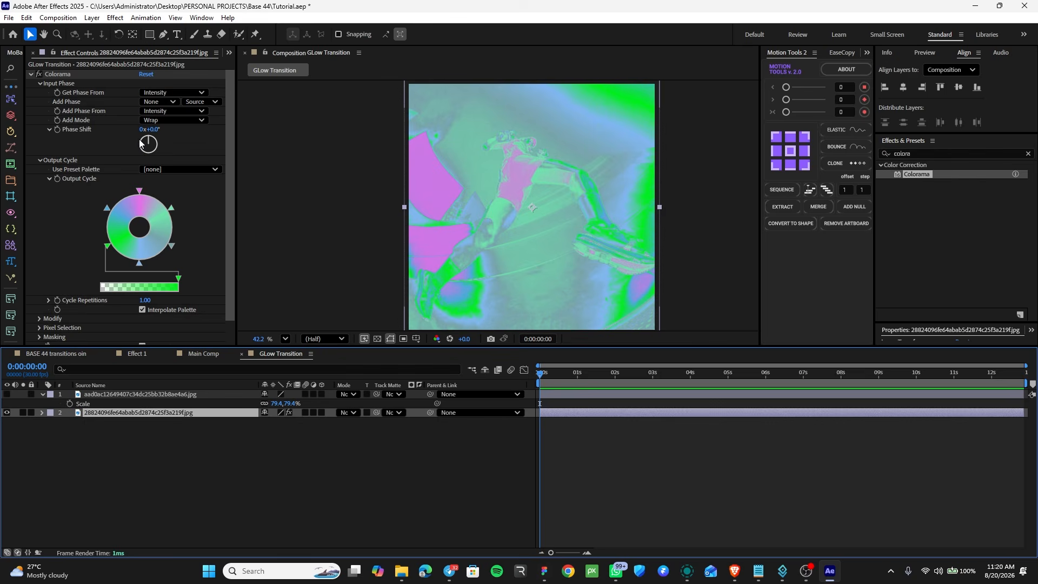
{"action": "left_click", "coordinate": [54, 131]}
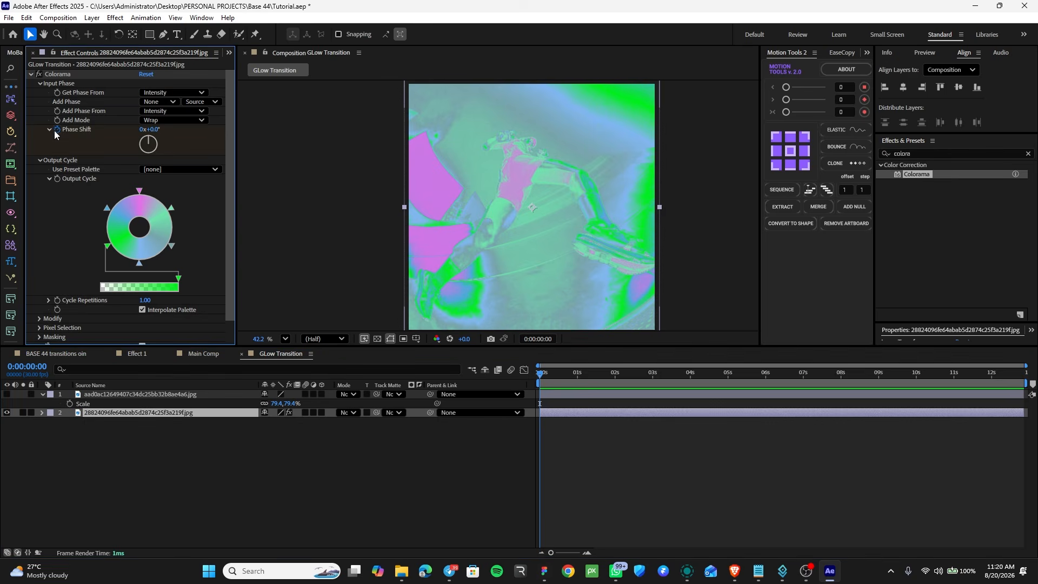
{"action": "key", "text": "u"}
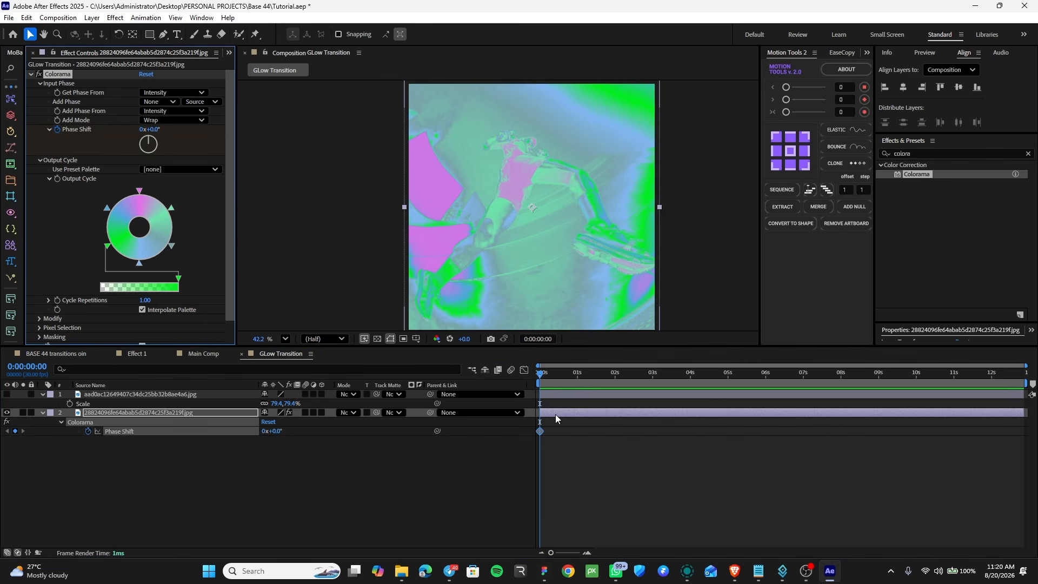
{"action": "left_click_drag", "start_coordinate": [548, 375], "coordinate": [576, 404]}
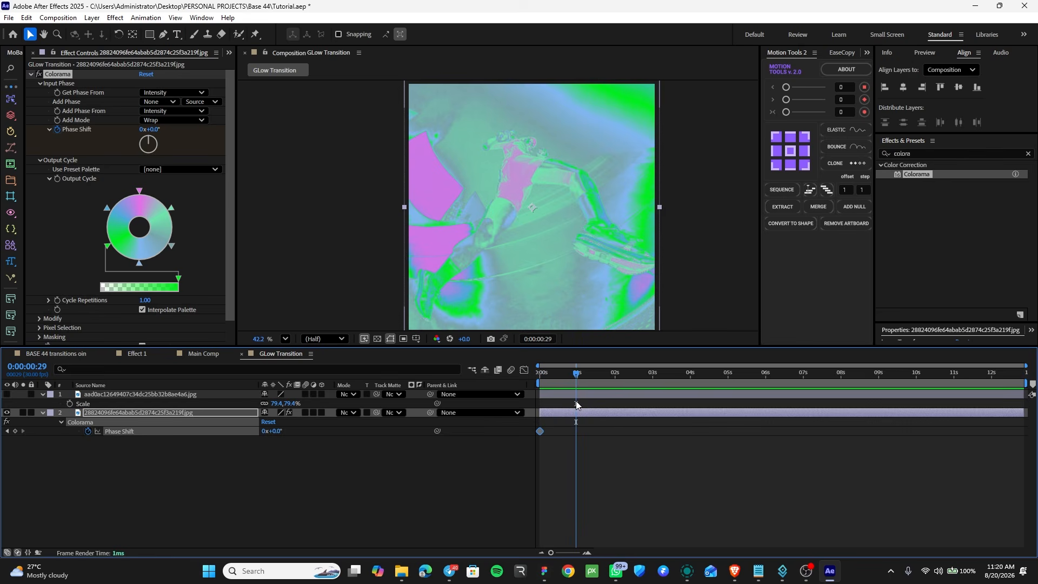
{"action": "left_click", "coordinate": [141, 130]}
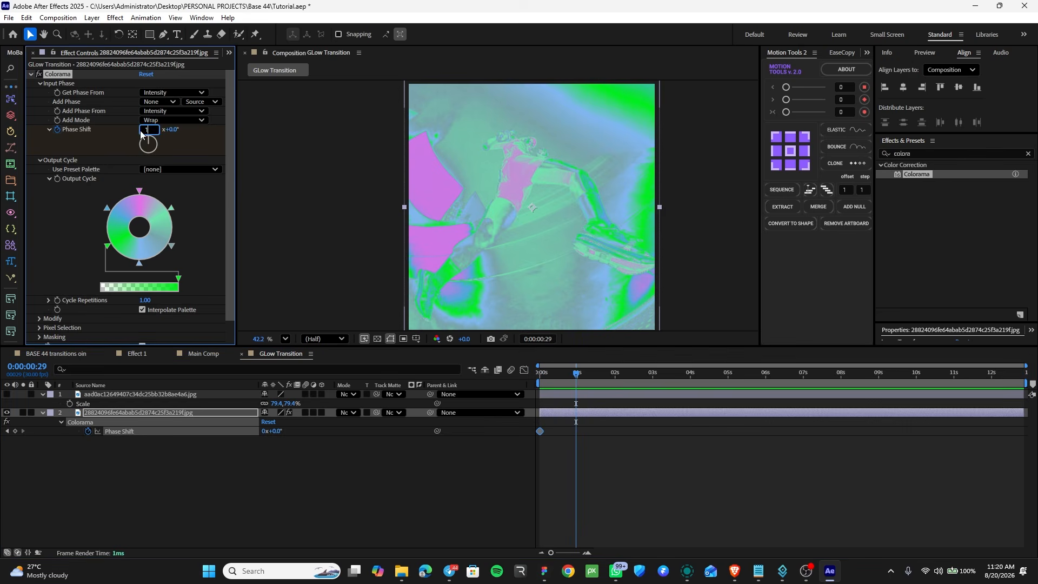
{"action": "type", "text": "1"}
{"action": "key", "text": "Return"}
End the work area at 0:00:01:13 and preview the Phase Shift animation from the start
{"action": "left_click_drag", "start_coordinate": [578, 373], "coordinate": [596, 385]}
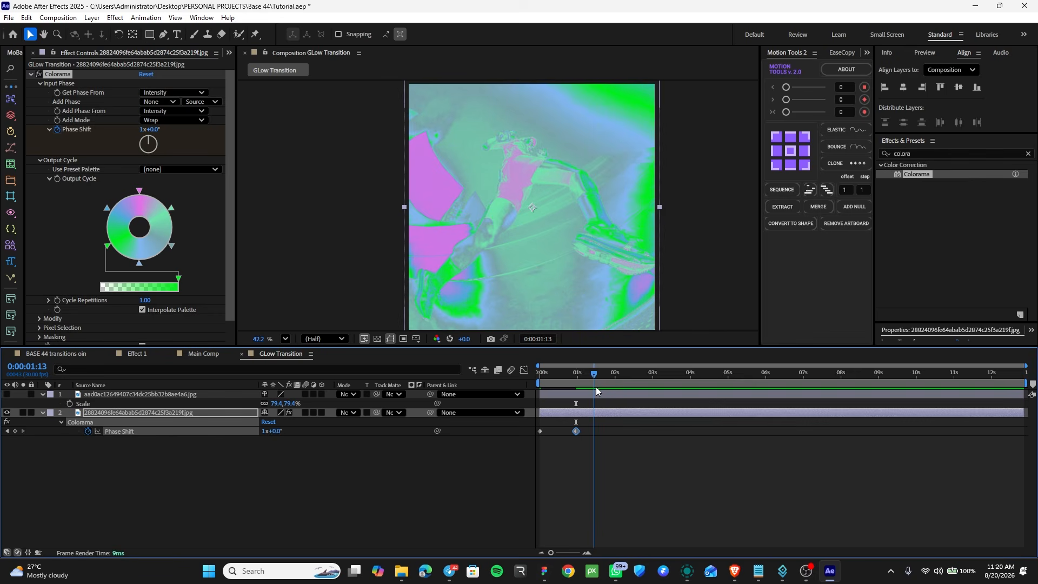
{"action": "key", "text": "n"}
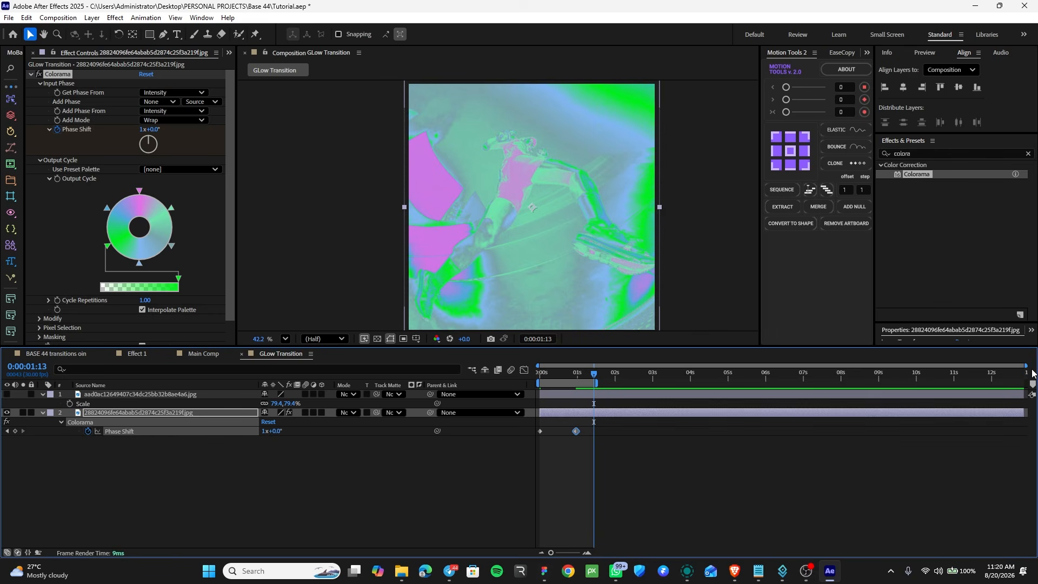
{"action": "left_click_drag", "start_coordinate": [1027, 367], "coordinate": [619, 399]}
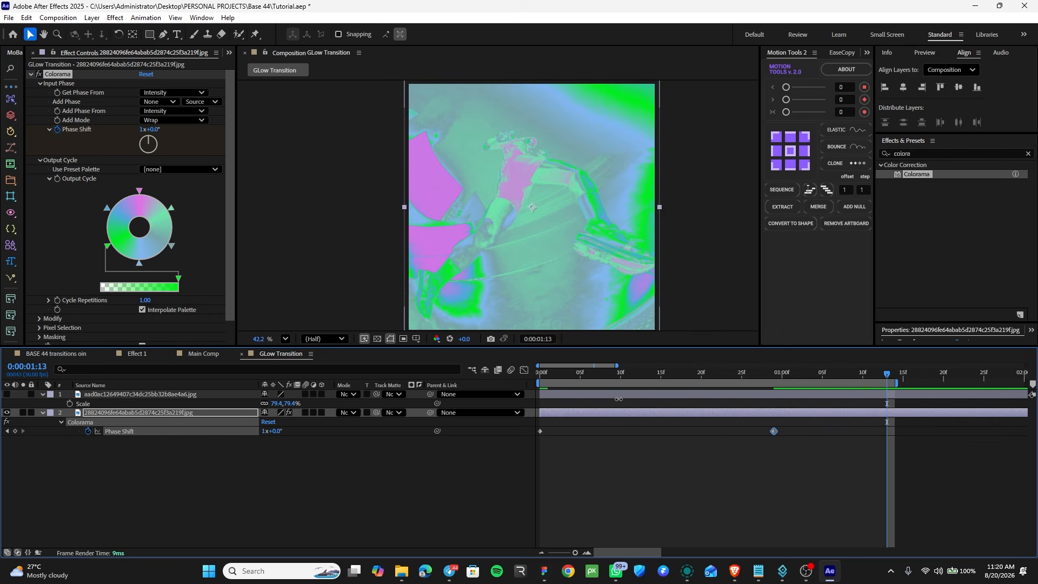
{"action": "key", "text": "Home"}
{"action": "key", "text": "space"}
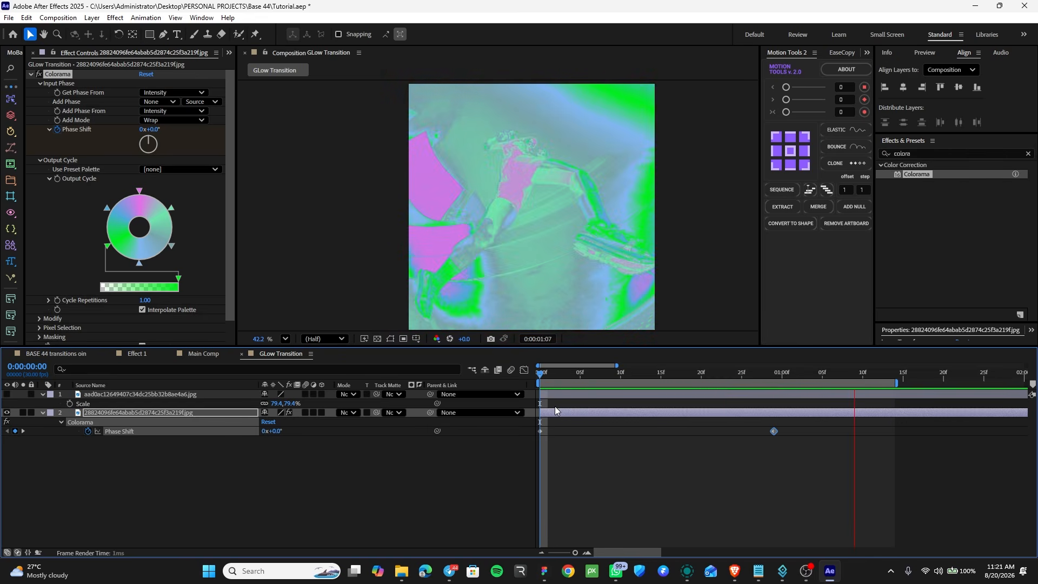
Apply Easy Ease to both Phase Shift keyframes while the preview plays
{"action": "left_click", "coordinate": [569, 485]}
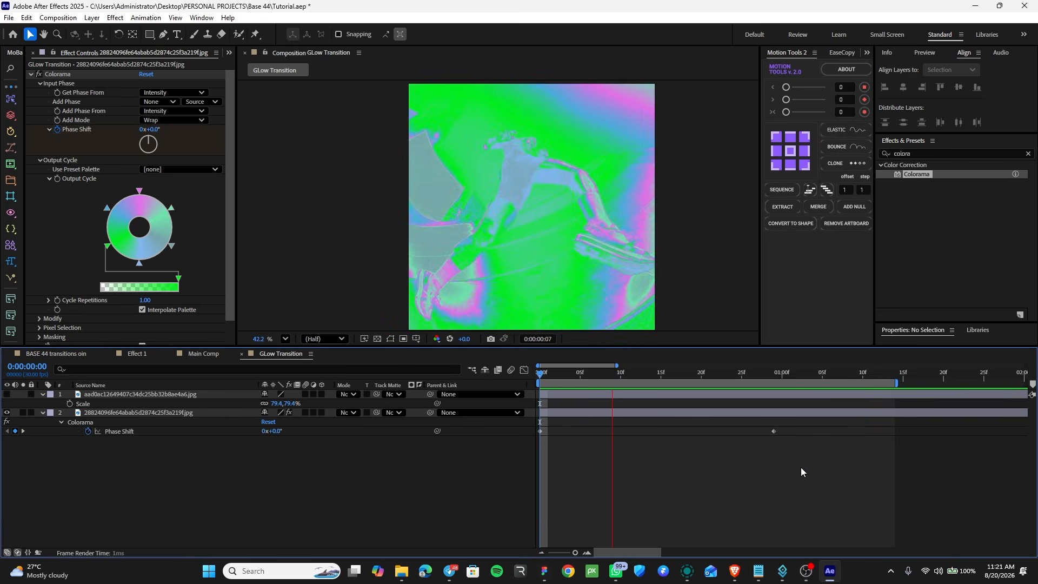
{"action": "left_click_drag", "start_coordinate": [801, 467], "coordinate": [483, 419]}
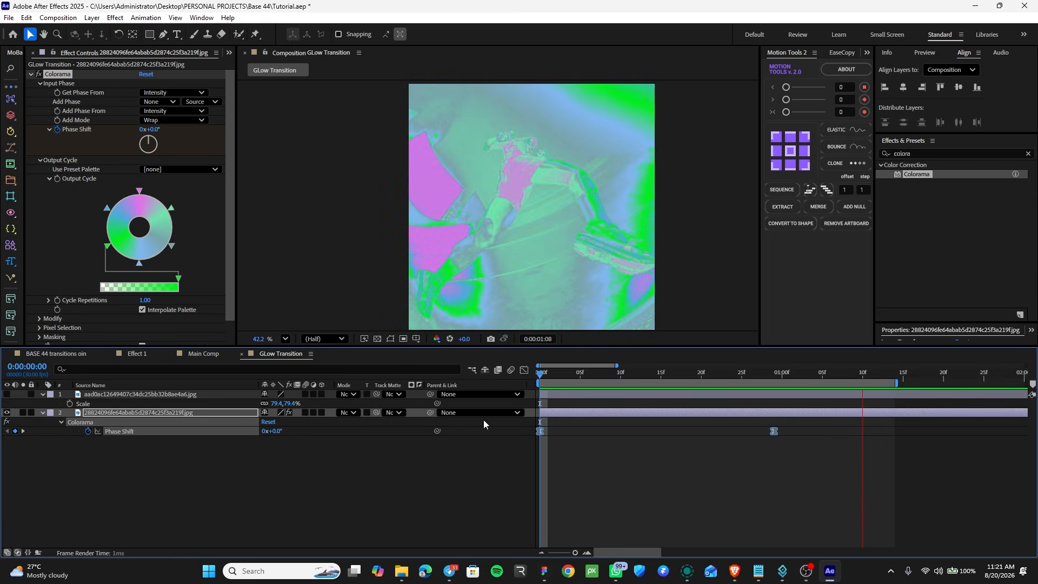
{"action": "left_click", "coordinate": [760, 481]}
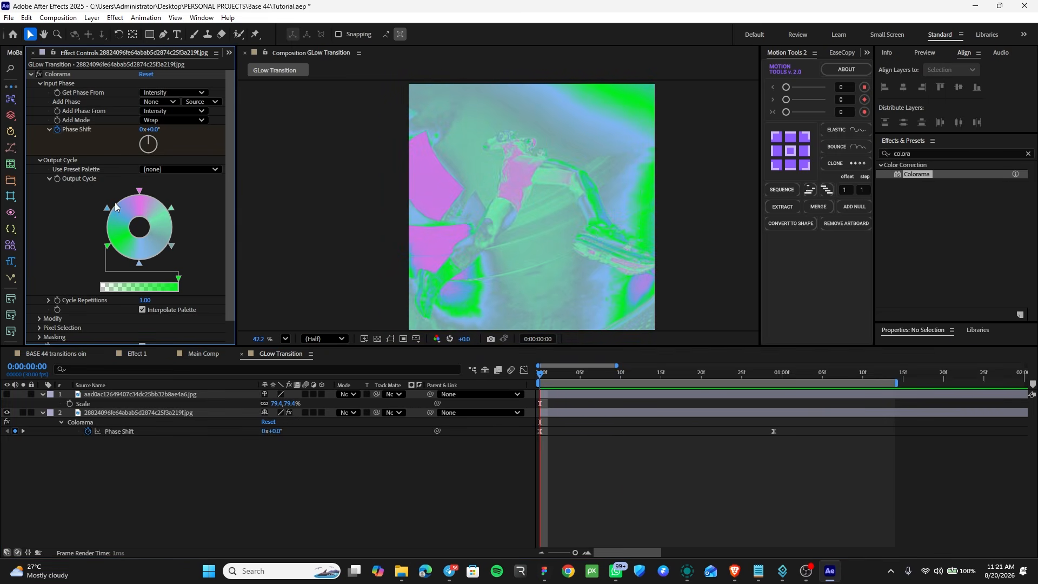
Collapse the Colorama settings, return the playhead to the start, and apply the Gradient Wipe effect to the photo layer
{"action": "left_click", "coordinate": [31, 74]}
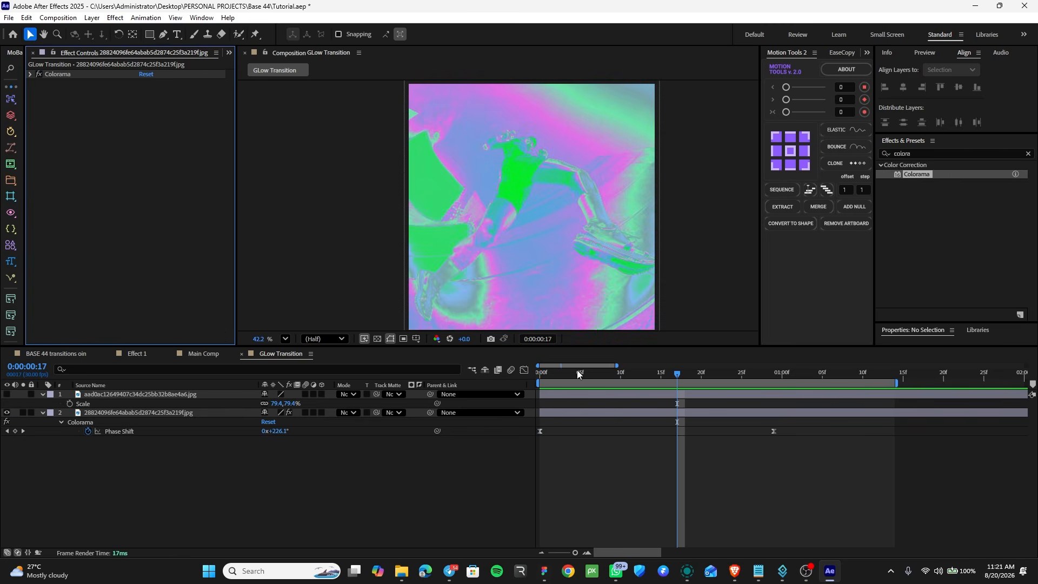
{"action": "left_click_drag", "start_coordinate": [576, 374], "coordinate": [540, 422]}
{"action": "left_click", "coordinate": [570, 415]}
{"action": "key", "text": "ctrl+space"}
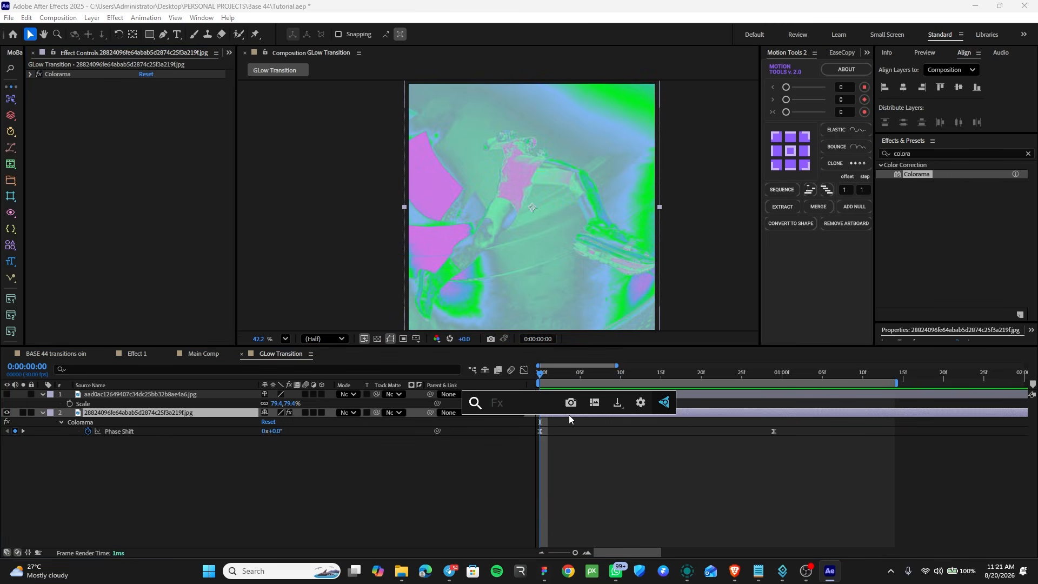
{"action": "type", "text": "grad"}
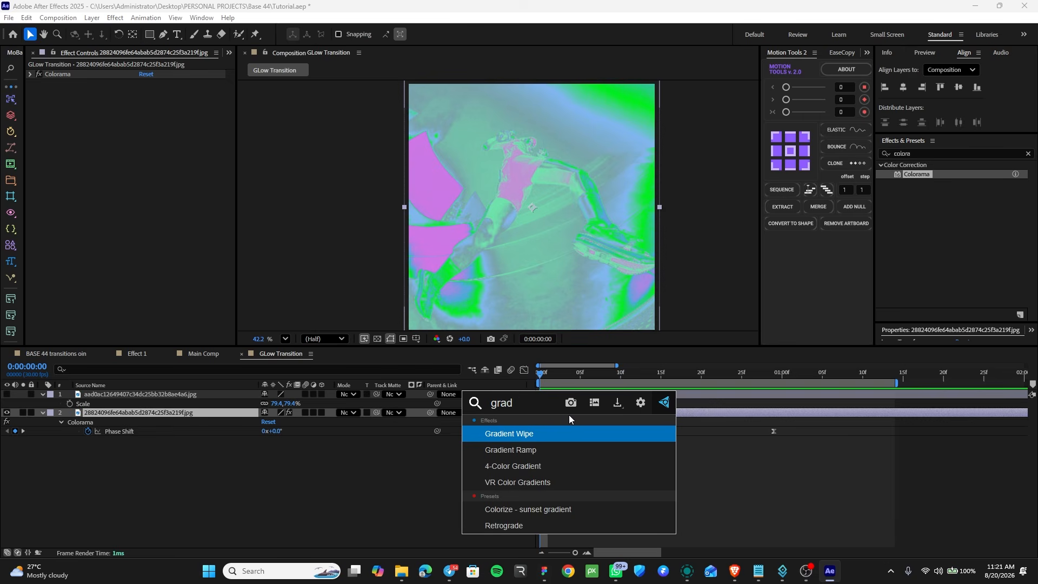
{"action": "left_click", "coordinate": [519, 434]}
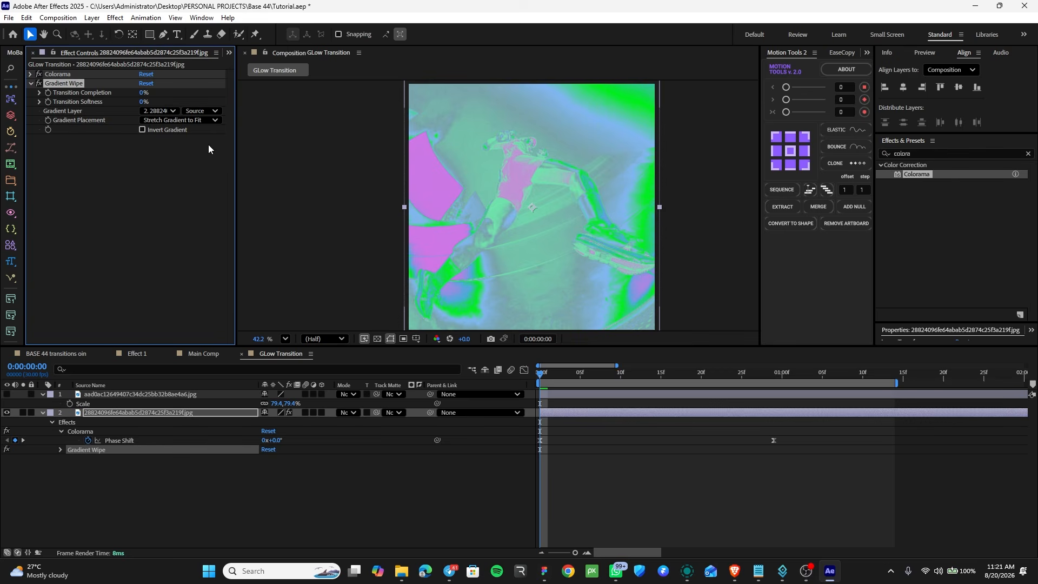
{"action": "left_click", "coordinate": [378, 533]}
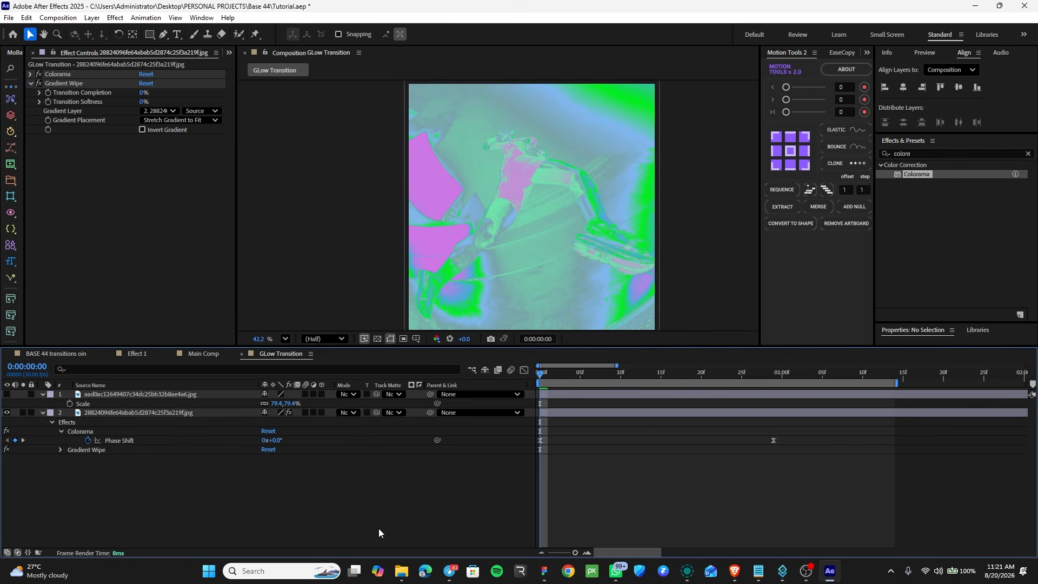
Duplicate the photo layer and delete Colorama and Gradient Wipe from the lower copy
{"action": "left_click", "coordinate": [547, 414]}
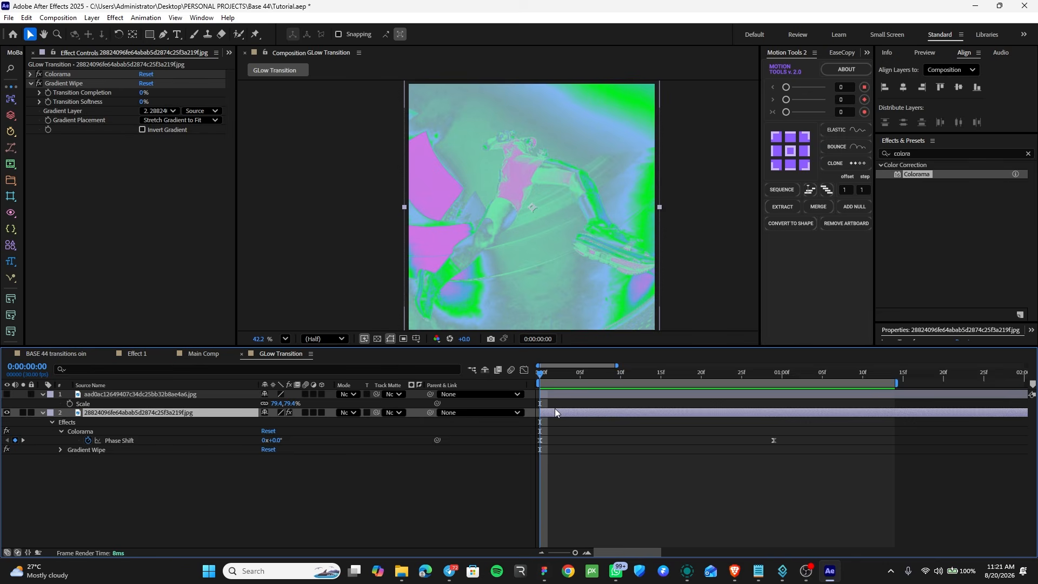
{"action": "key", "text": "ctrl+d"}
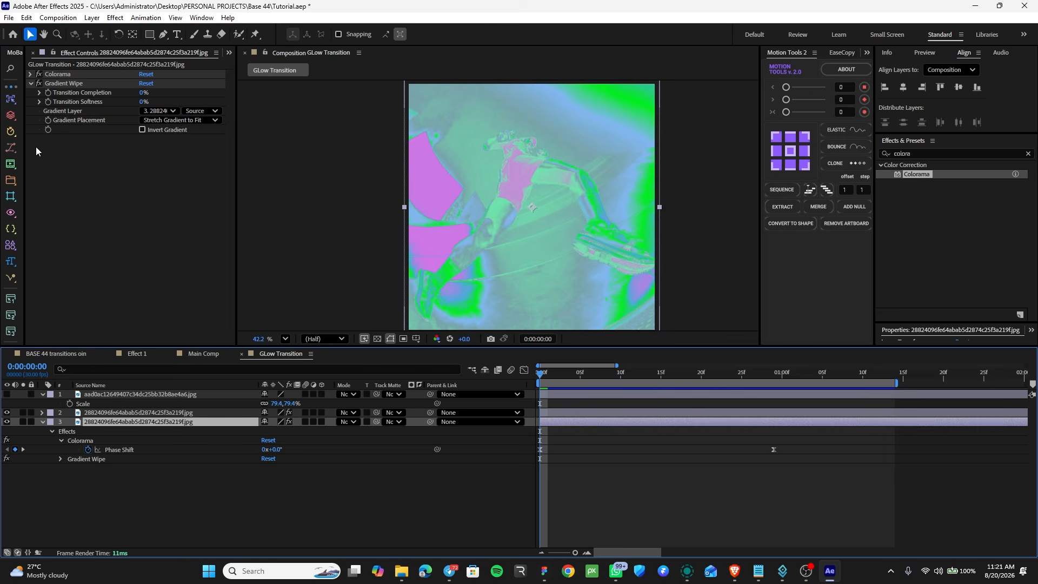
{"action": "left_click", "coordinate": [115, 195]}
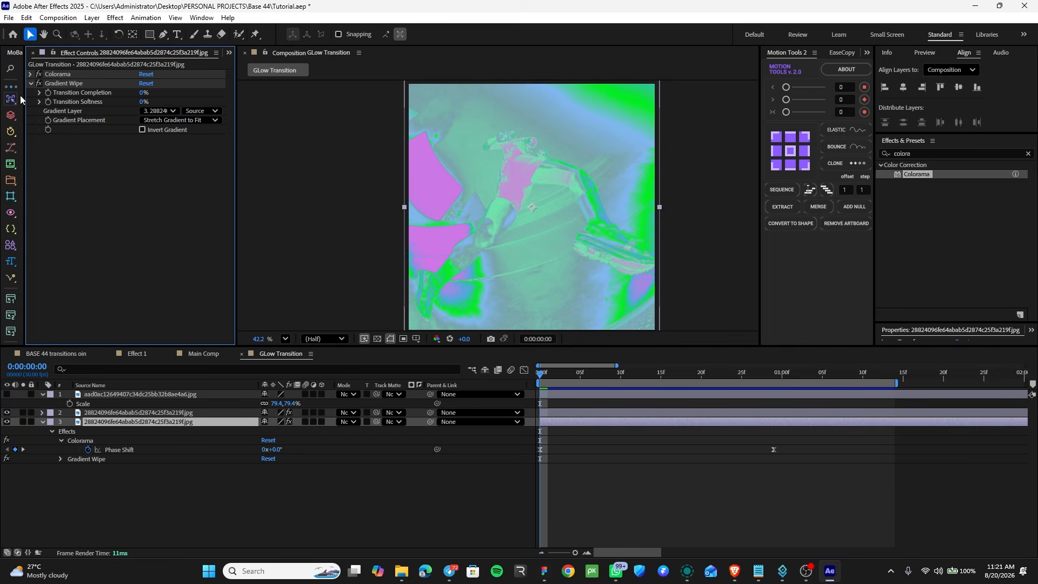
{"action": "left_click", "coordinate": [106, 85]}
{"action": "left_click", "coordinate": [130, 75], "text": "ctrl"}
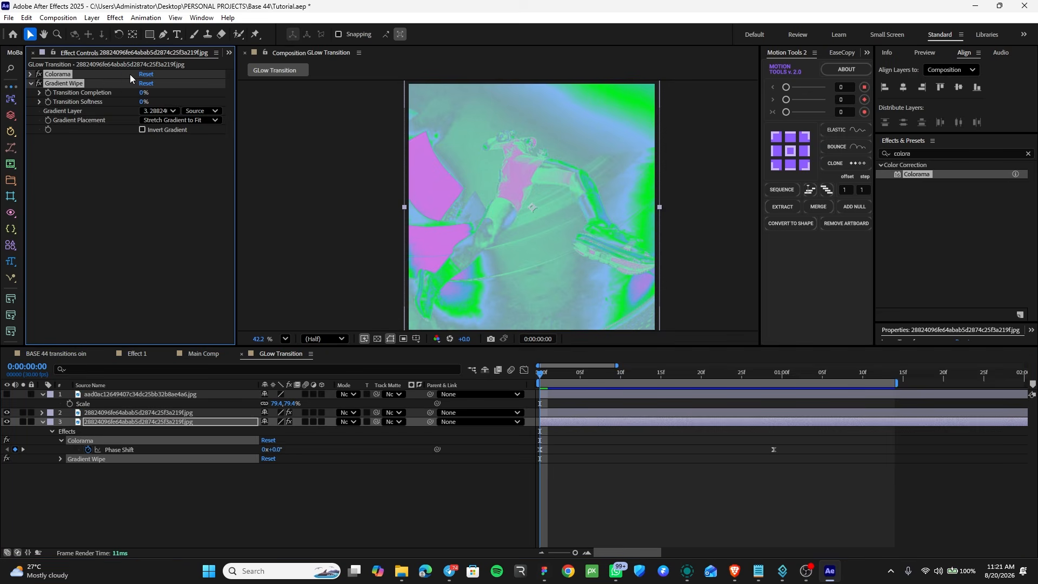
{"action": "key", "text": "Delete"}
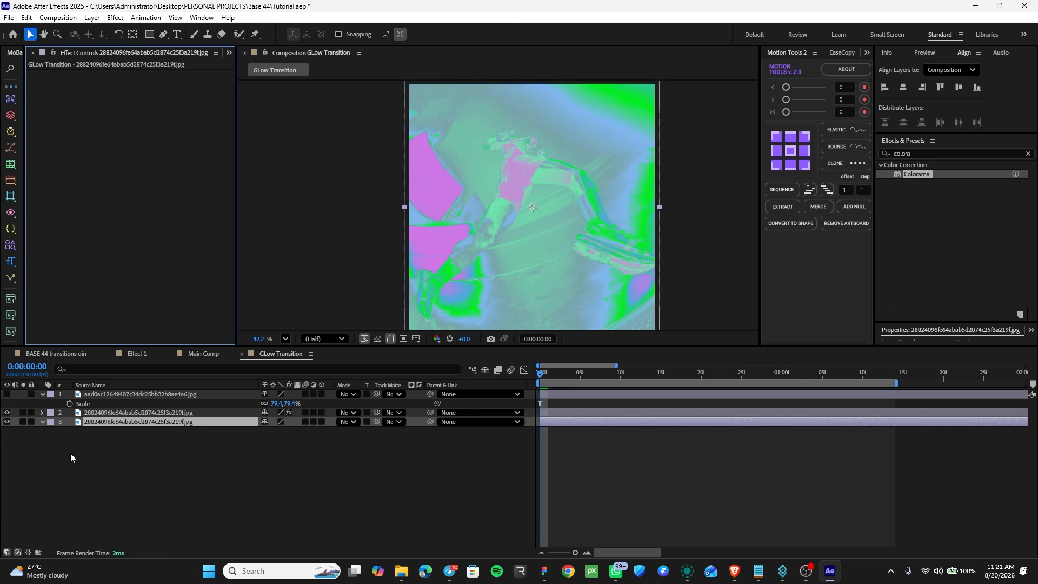
Briefly hide the upper photo layer to check the clean copy beneath, then show and select the upper layer
{"action": "left_click", "coordinate": [6, 413]}
{"action": "left_click", "coordinate": [6, 412]}
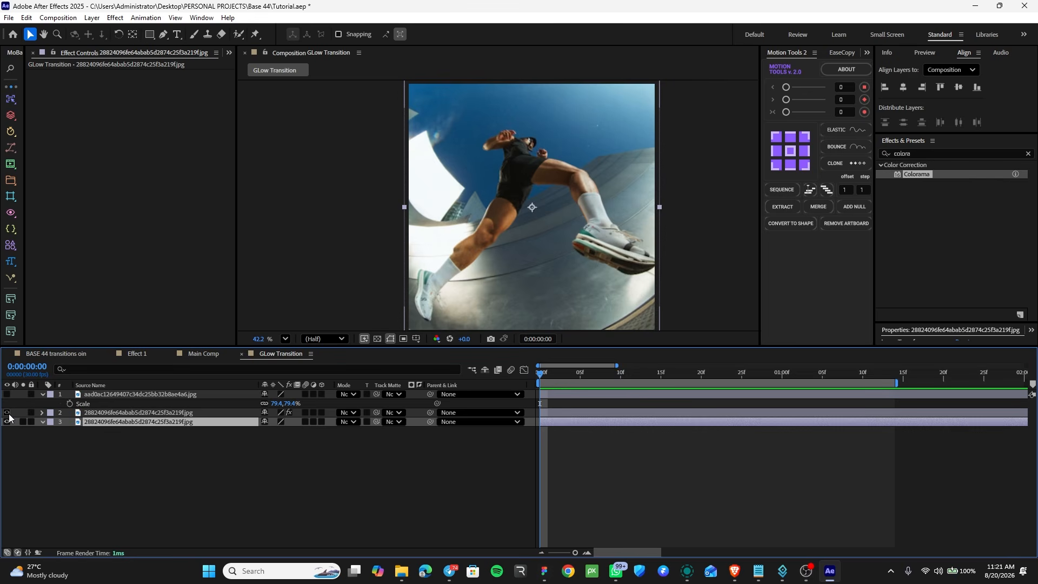
{"action": "left_click", "coordinate": [575, 413]}
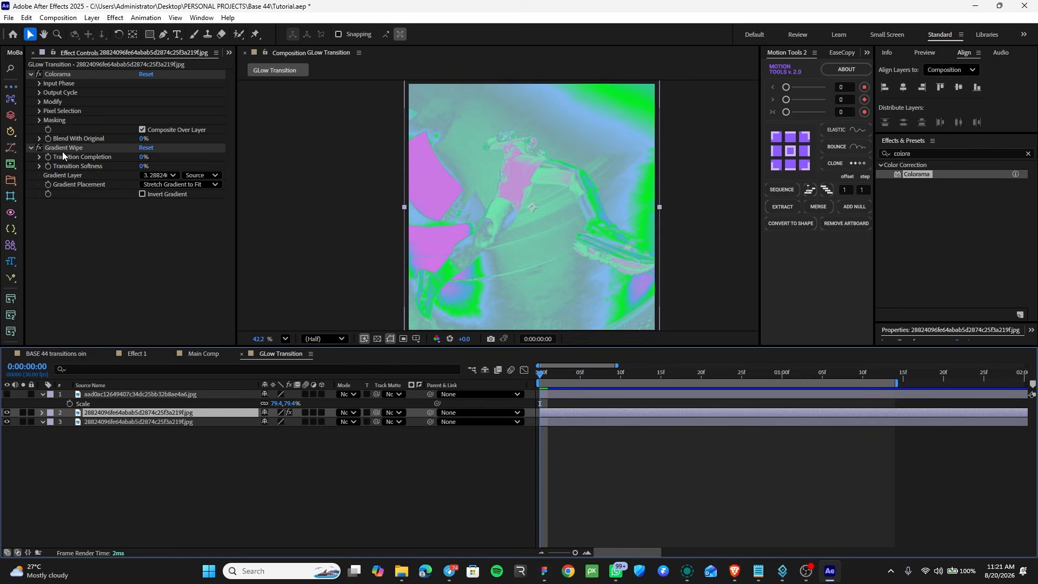
Keyframe Gradient Wipe's Transition Completion from 0% at the start to 100% at 0:00:00:29, and ease both keyframes
{"action": "left_click", "coordinate": [30, 74]}
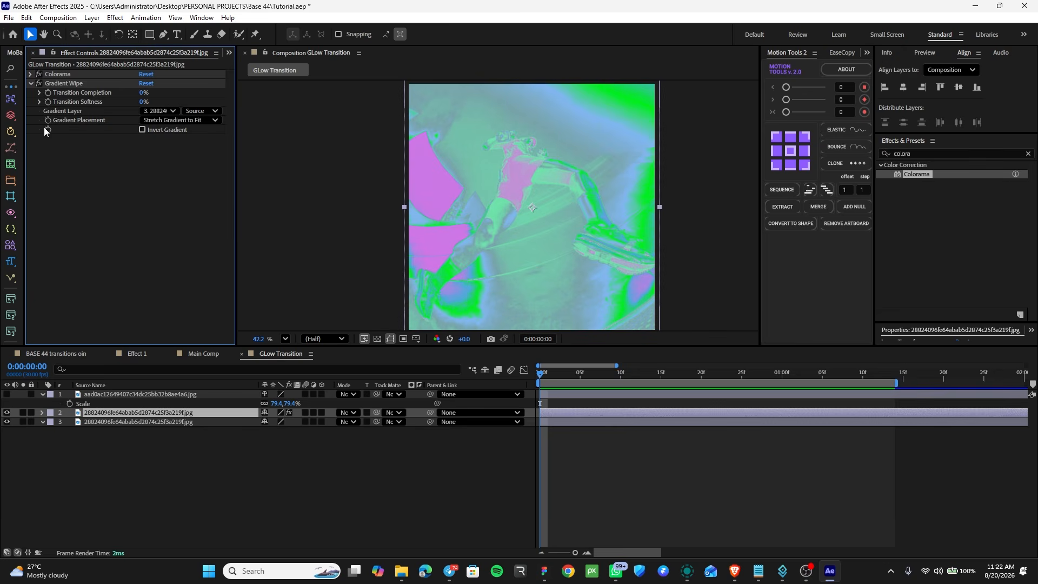
{"action": "left_click", "coordinate": [47, 93]}
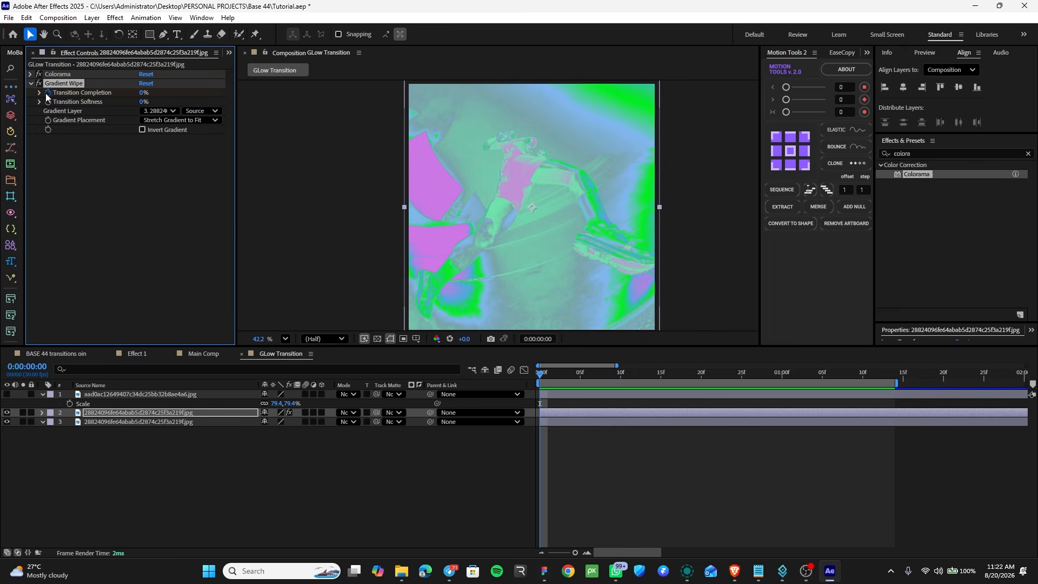
{"action": "key", "text": "u"}
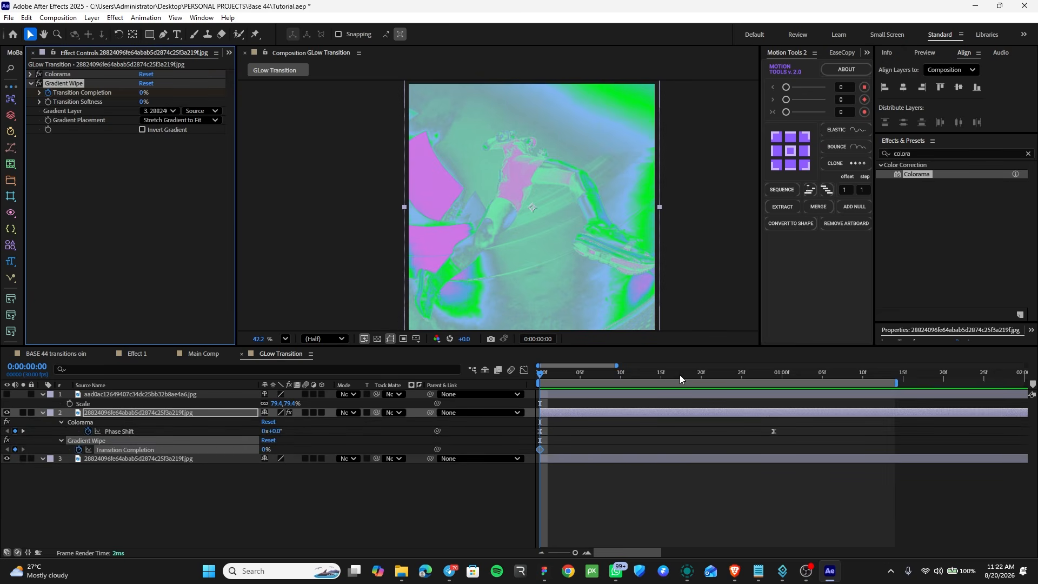
{"action": "key", "text": "k"}
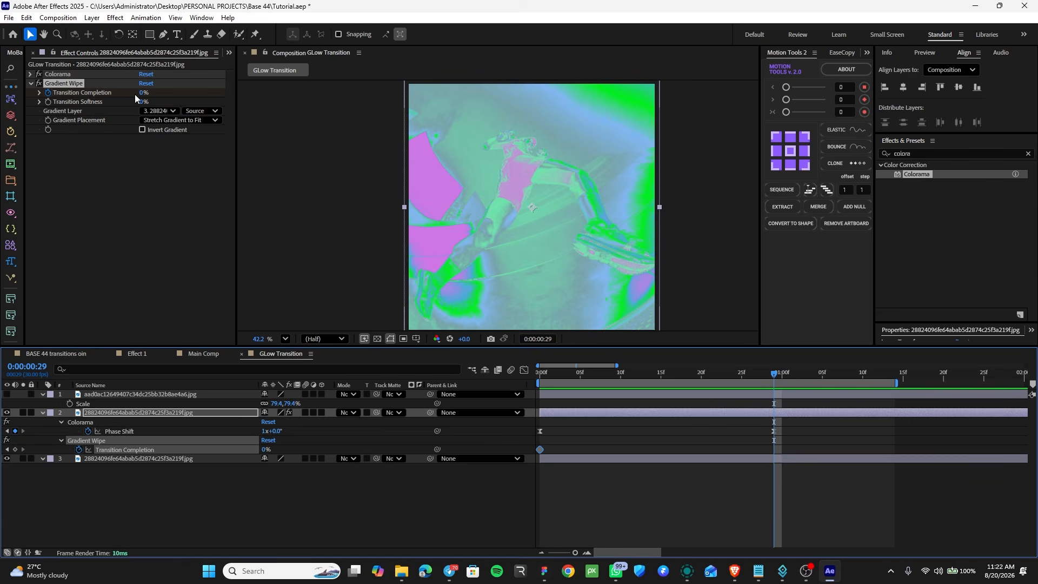
{"action": "left_click_drag", "start_coordinate": [143, 93], "coordinate": [295, 149]}
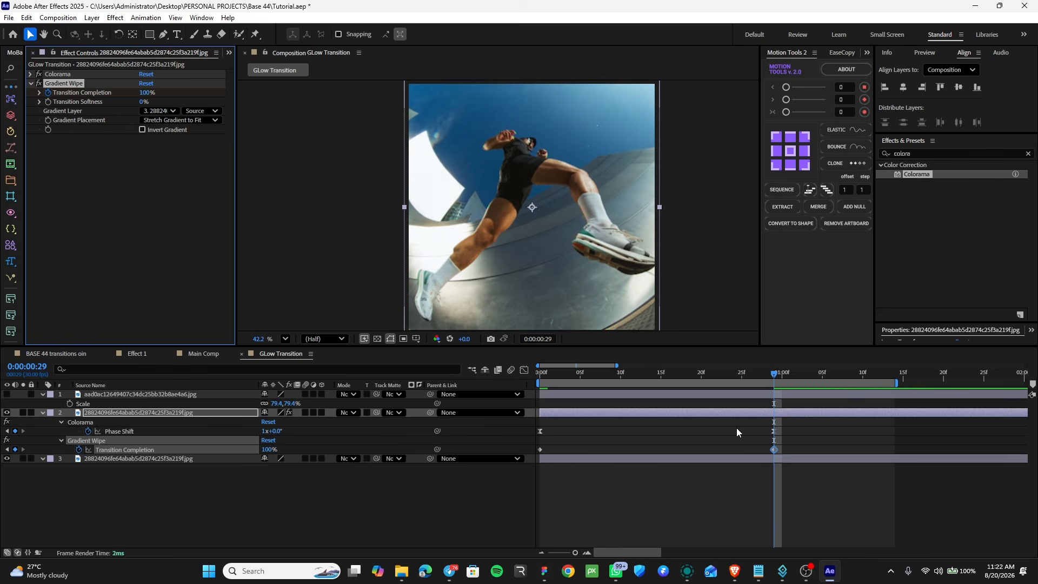
{"action": "left_click_drag", "start_coordinate": [814, 441], "coordinate": [525, 476]}
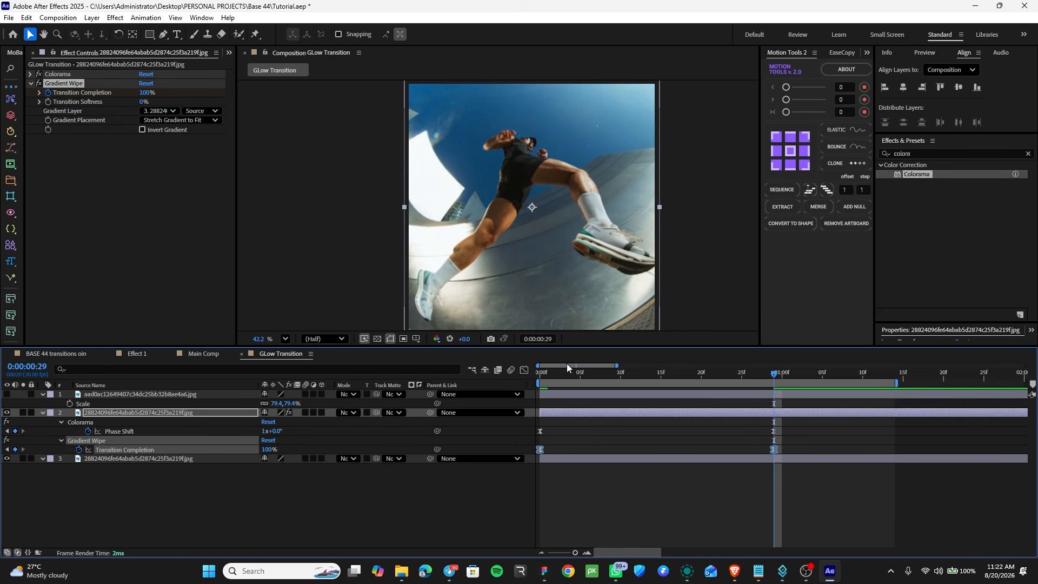
Play back the wipe animation, collapse the layer properties, and preview the whole transition again
{"action": "key", "text": "space"}
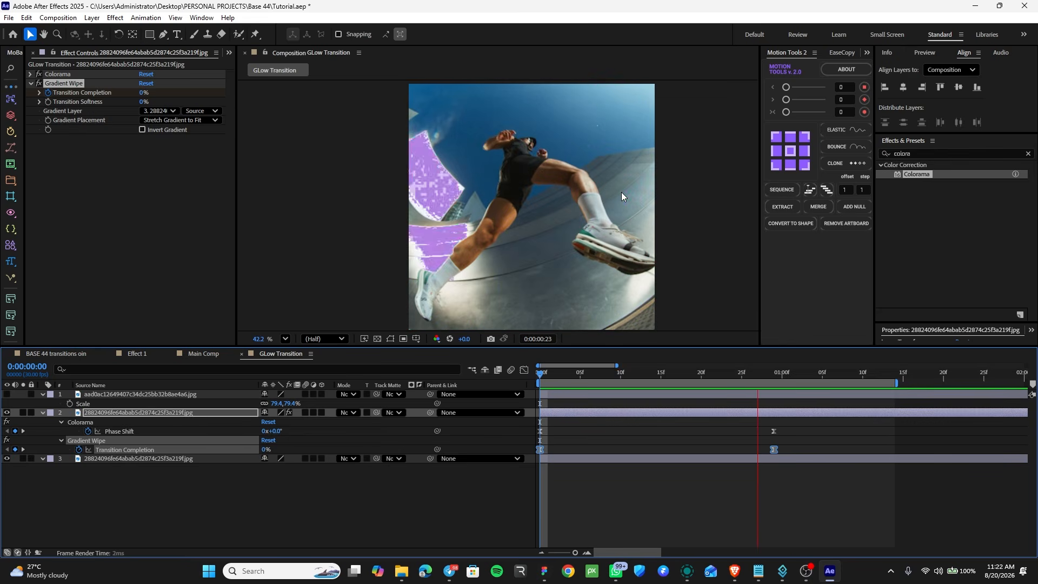
{"action": "key", "text": "space"}
{"action": "scroll", "coordinate": [622, 196], "scroll_direction": "down", "scroll_amount": 1}
{"action": "left_click", "coordinate": [671, 238]}
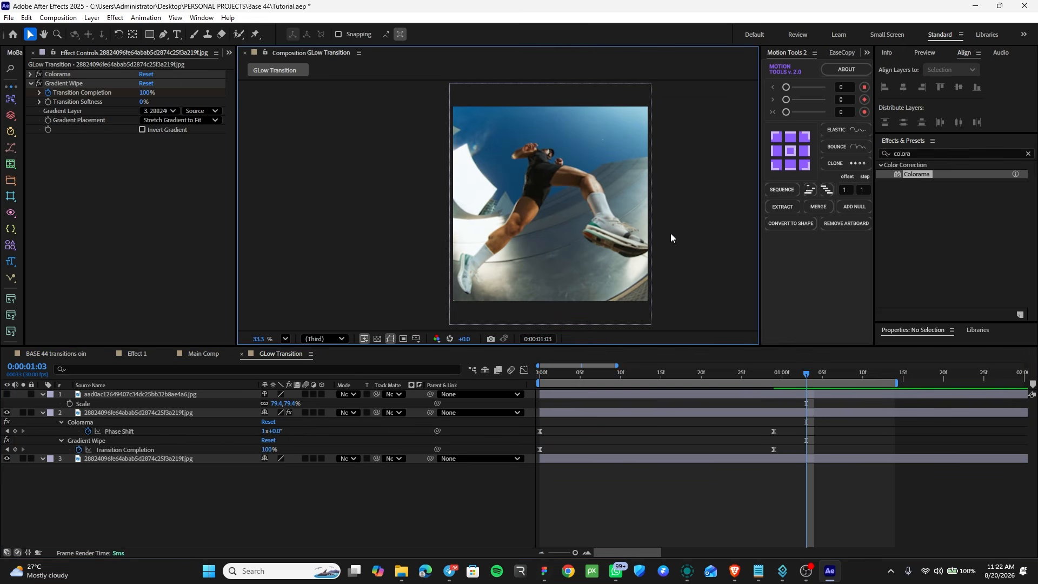
{"action": "key", "text": "ctrl+grave"}
{"action": "key", "text": "space"}
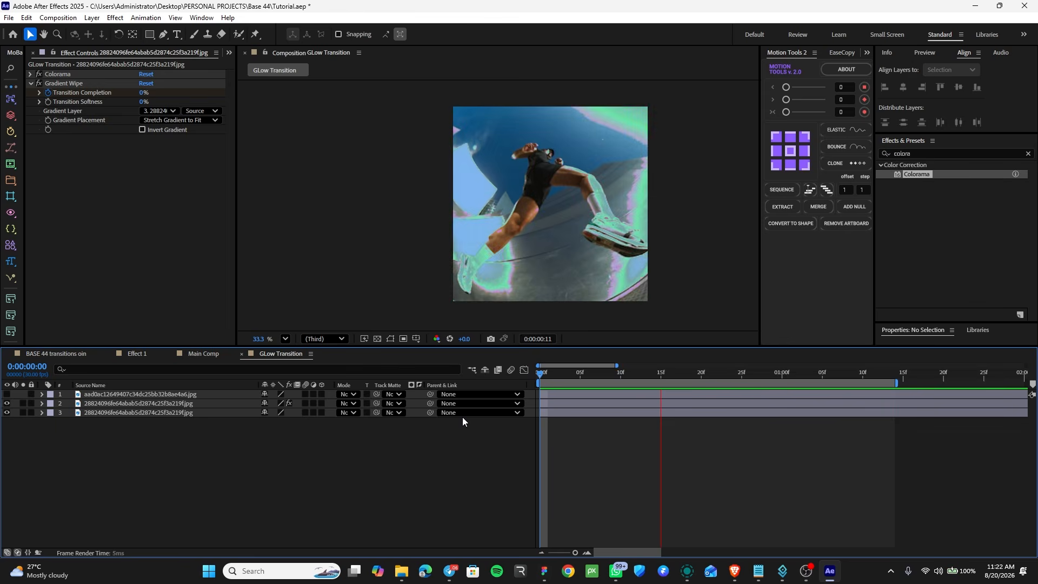
{"action": "key", "text": "space"}
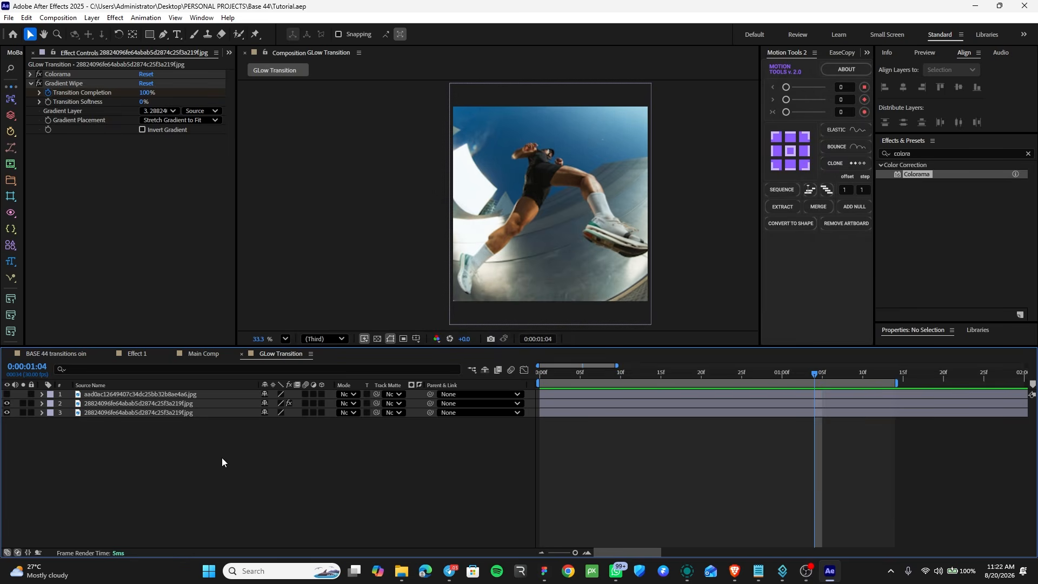
Preview Main Comp for comparison, return to GLow Transition, and play its animation
{"action": "left_click", "coordinate": [203, 354]}
{"action": "key", "text": "space"}
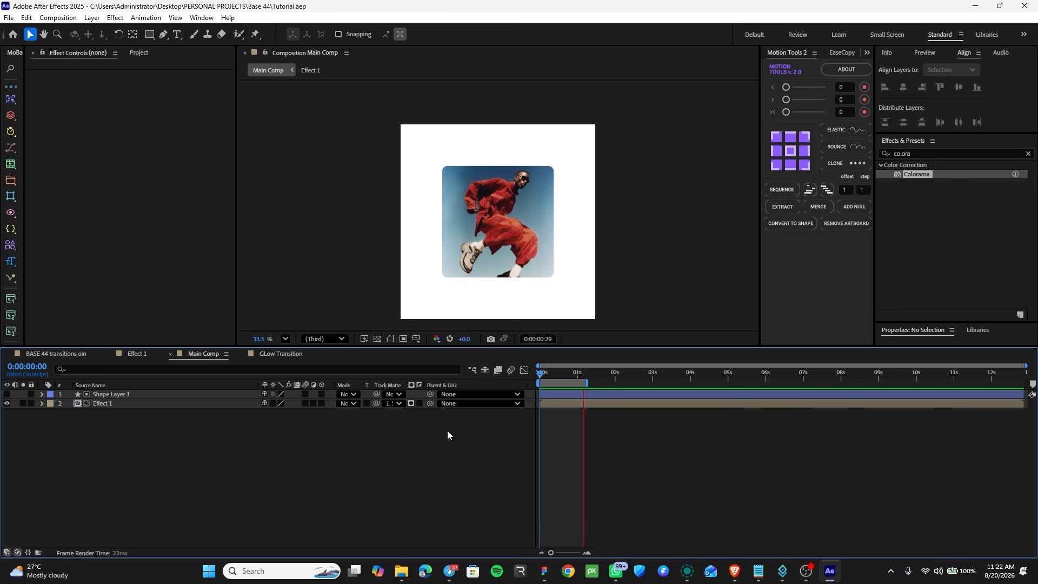
{"action": "key", "text": "space"}
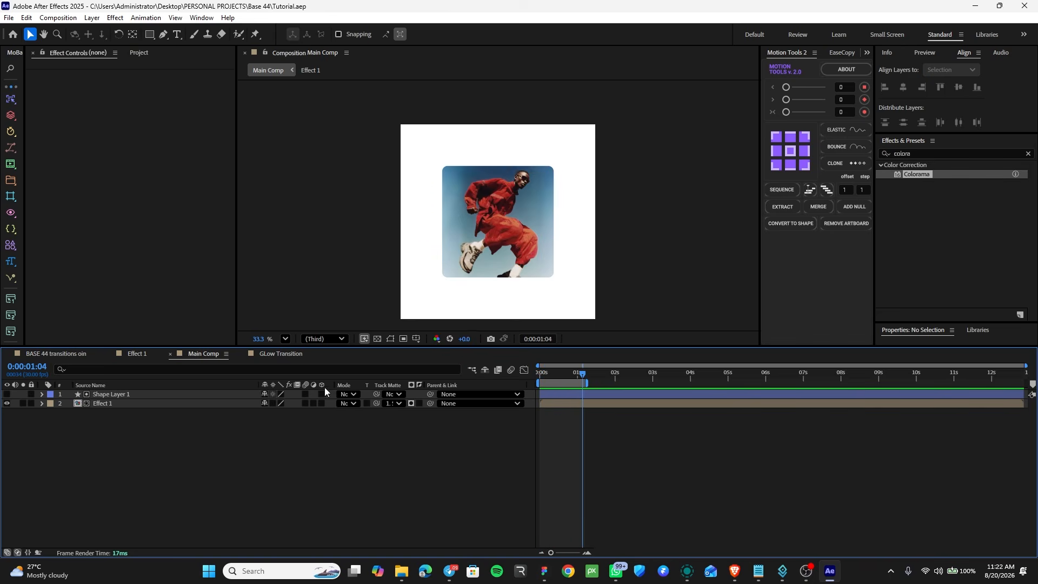
{"action": "left_click", "coordinate": [267, 355]}
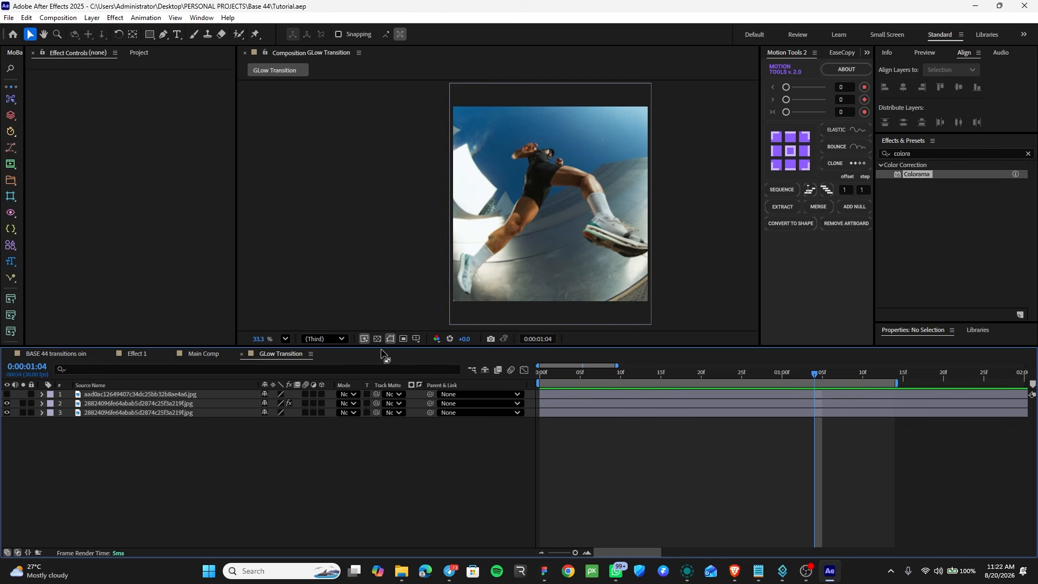
{"action": "key", "text": "space"}
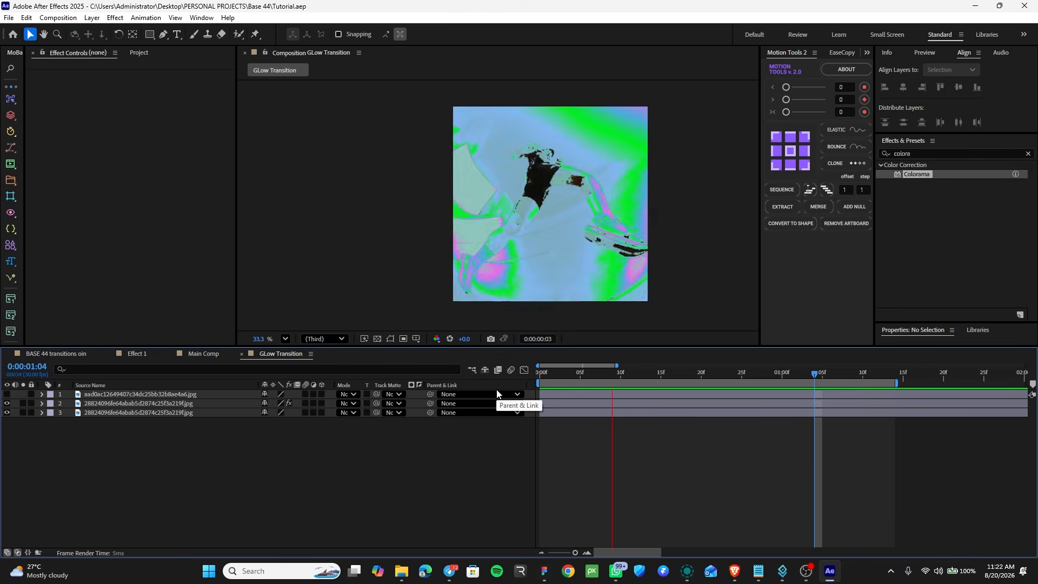
{"action": "left_click", "coordinate": [622, 476]}
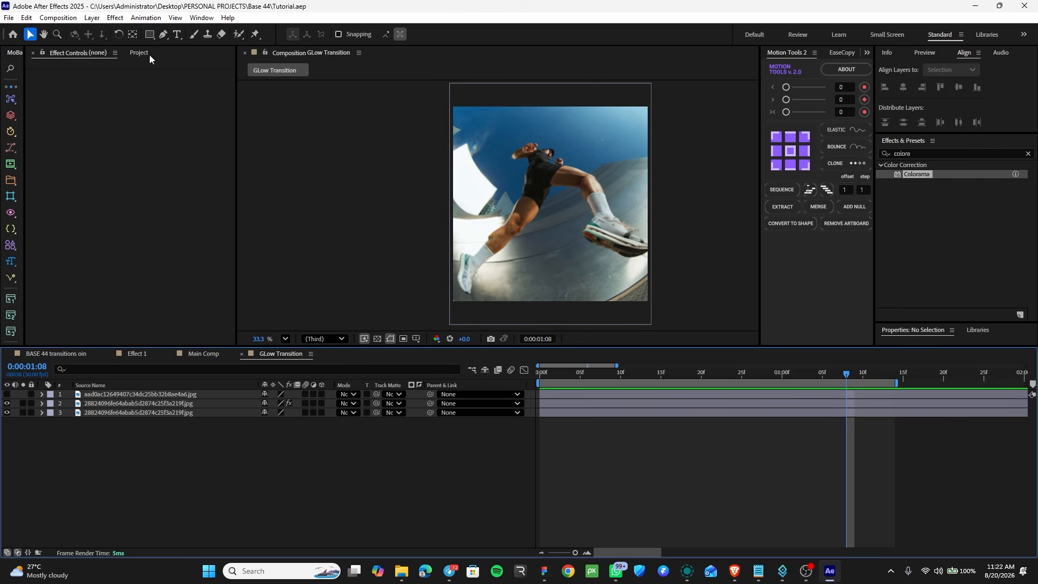
Dock the Project panel ahead of Effect Controls and create a new 1080x1080, 30 fps composition with a white background
{"action": "left_click_drag", "start_coordinate": [150, 56], "coordinate": [18, 335]}
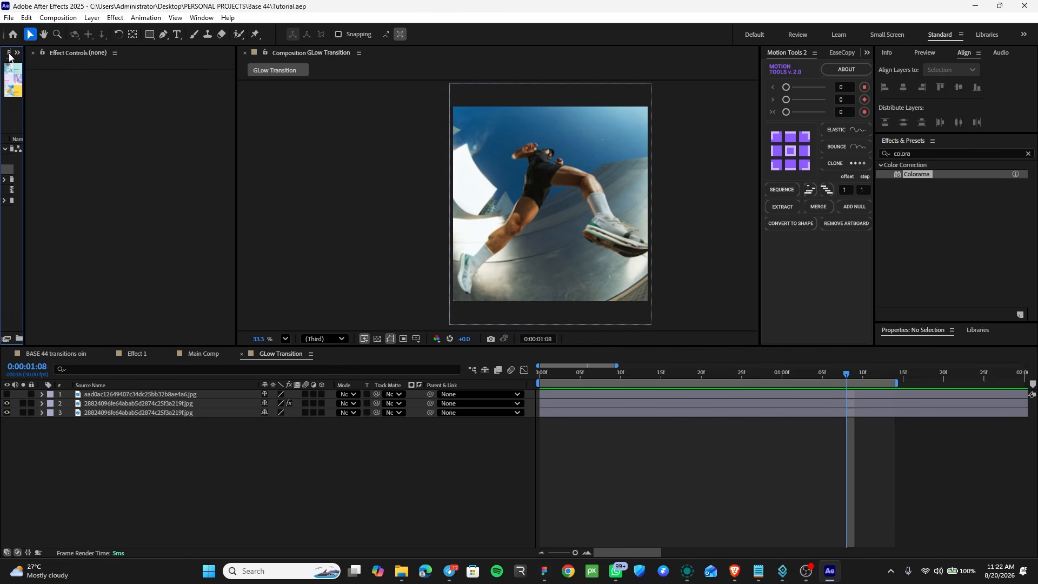
{"action": "left_click_drag", "start_coordinate": [10, 54], "coordinate": [139, 61]}
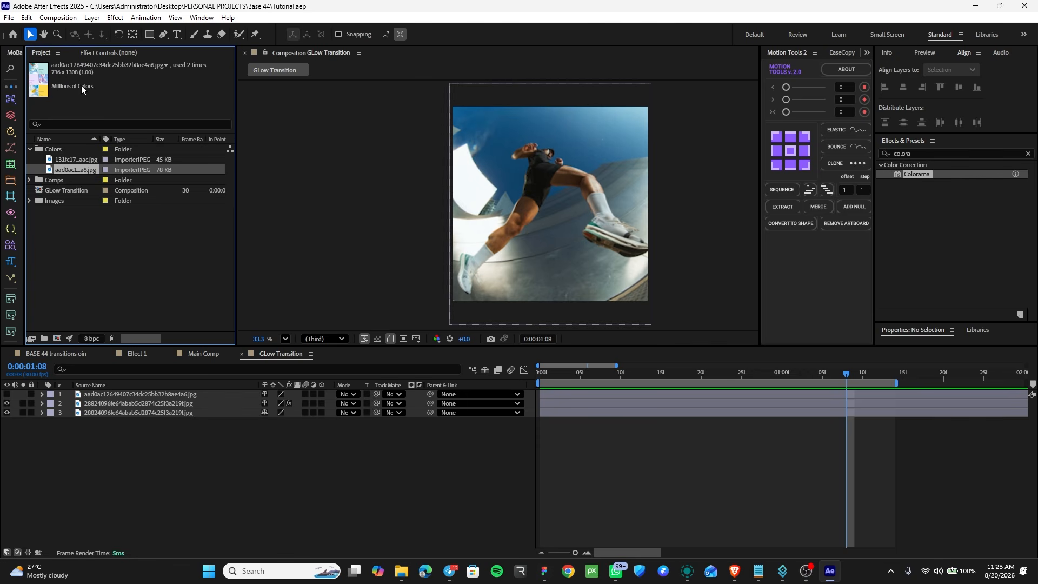
{"action": "left_click", "coordinate": [57, 337]}
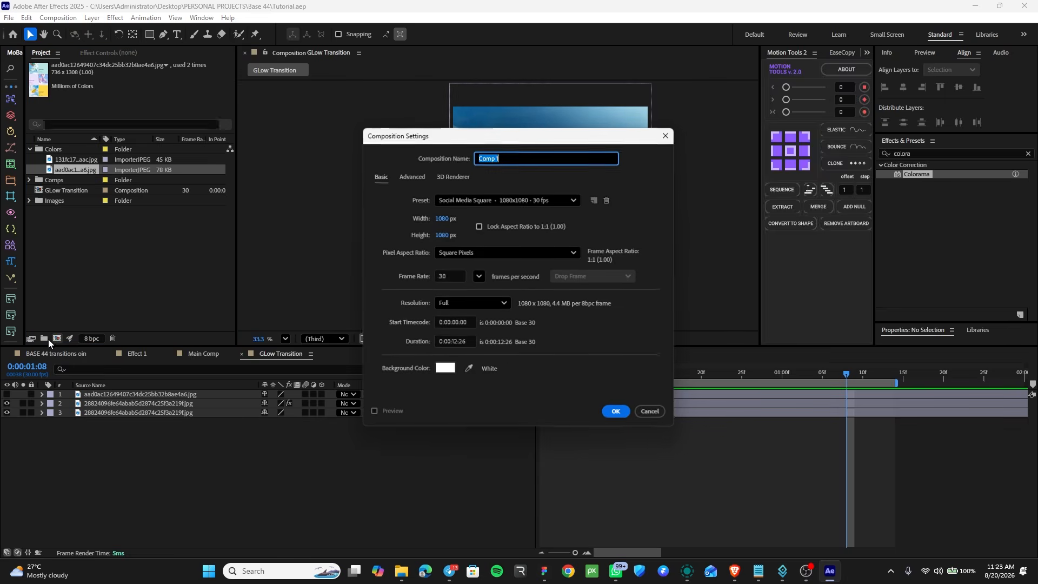
{"action": "left_click", "coordinate": [617, 414]}
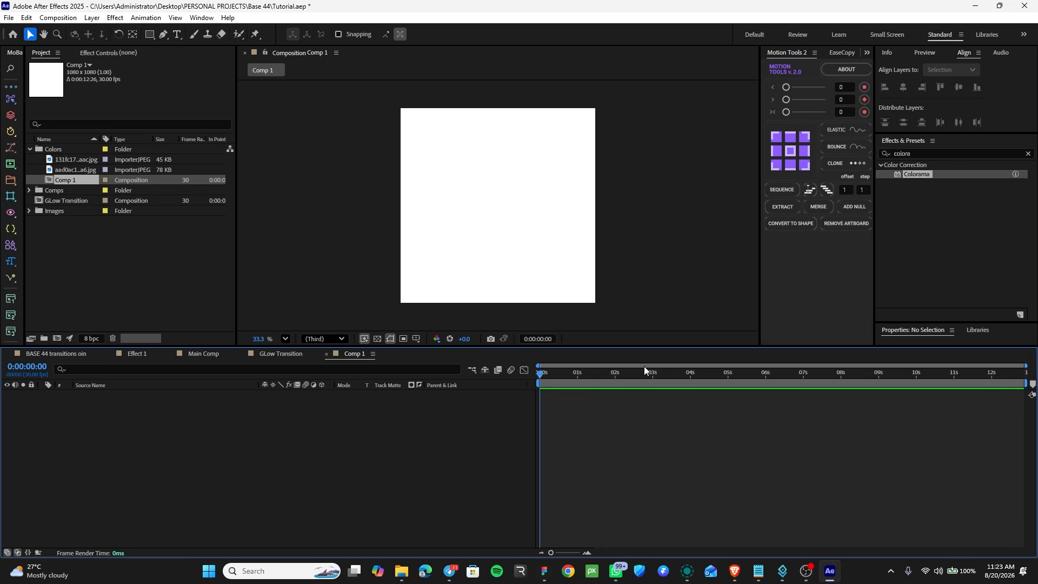
{"action": "left_click", "coordinate": [317, 251]}
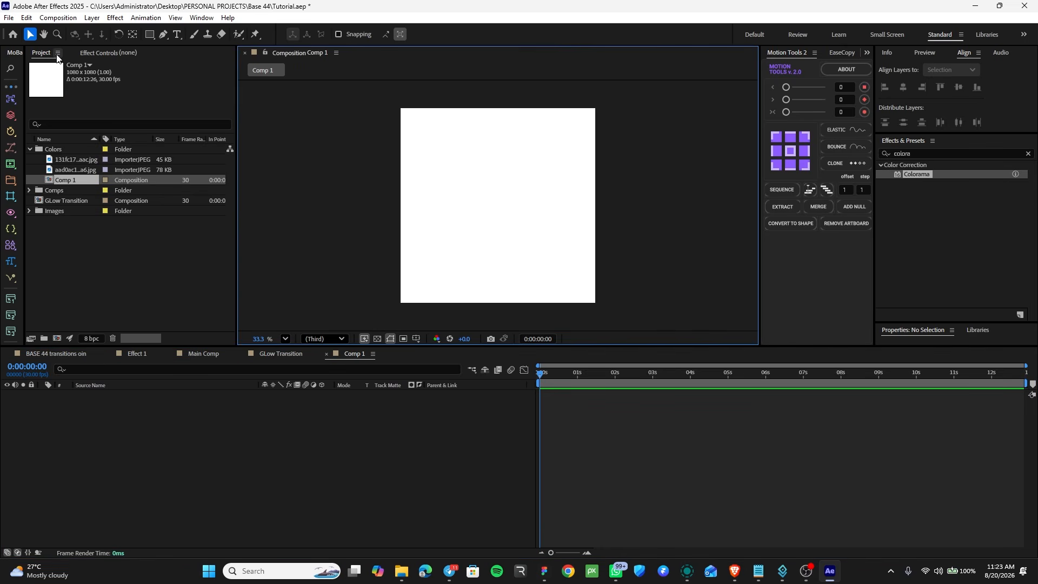
Add the GLow Transition composition to Comp 1 as a layer and hide it
{"action": "left_click", "coordinate": [65, 204]}
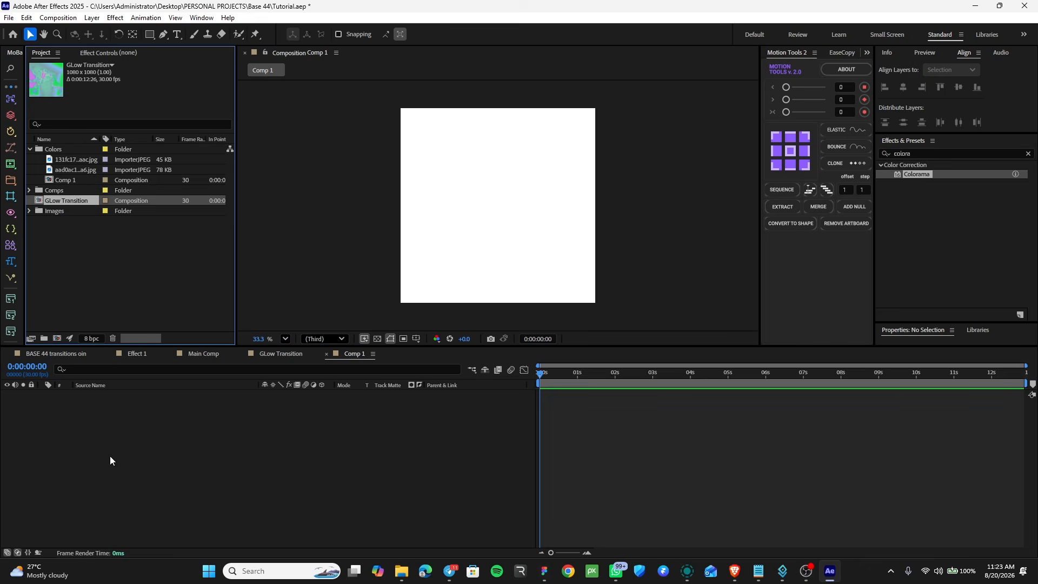
{"action": "left_click_drag", "start_coordinate": [59, 201], "coordinate": [132, 430]}
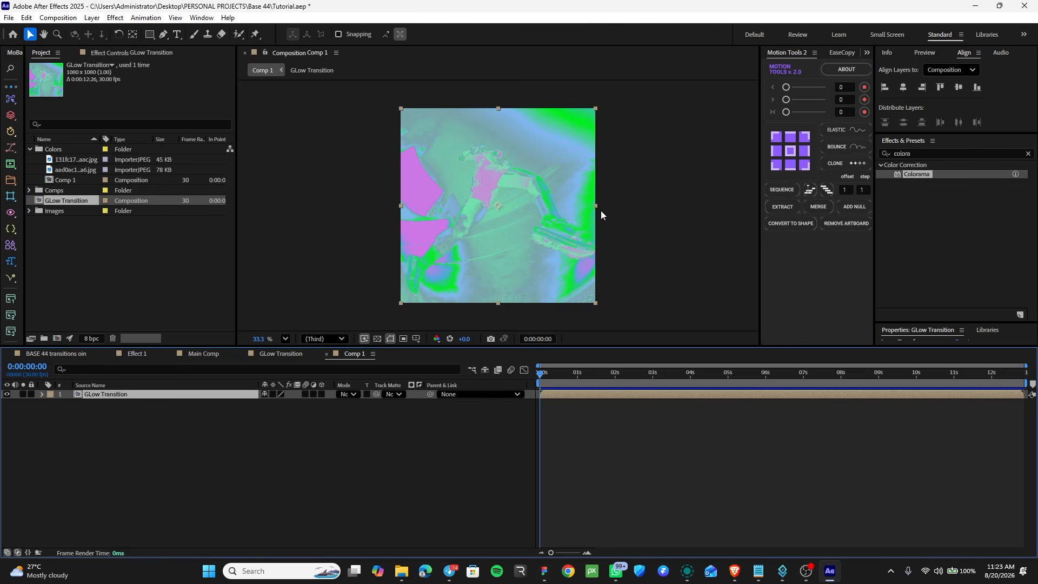
{"action": "left_click", "coordinate": [663, 236]}
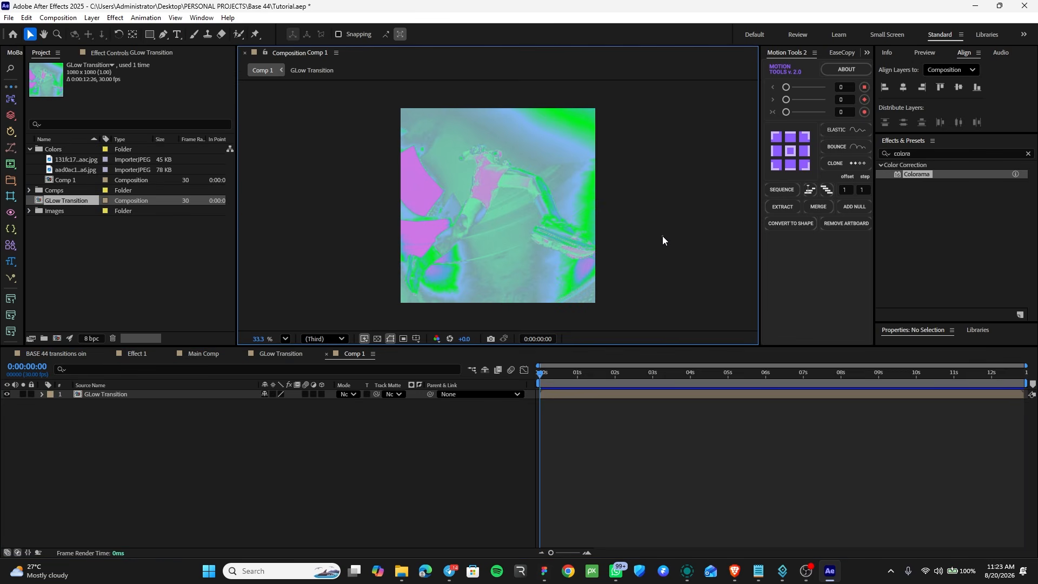
{"action": "left_click", "coordinate": [7, 394]}
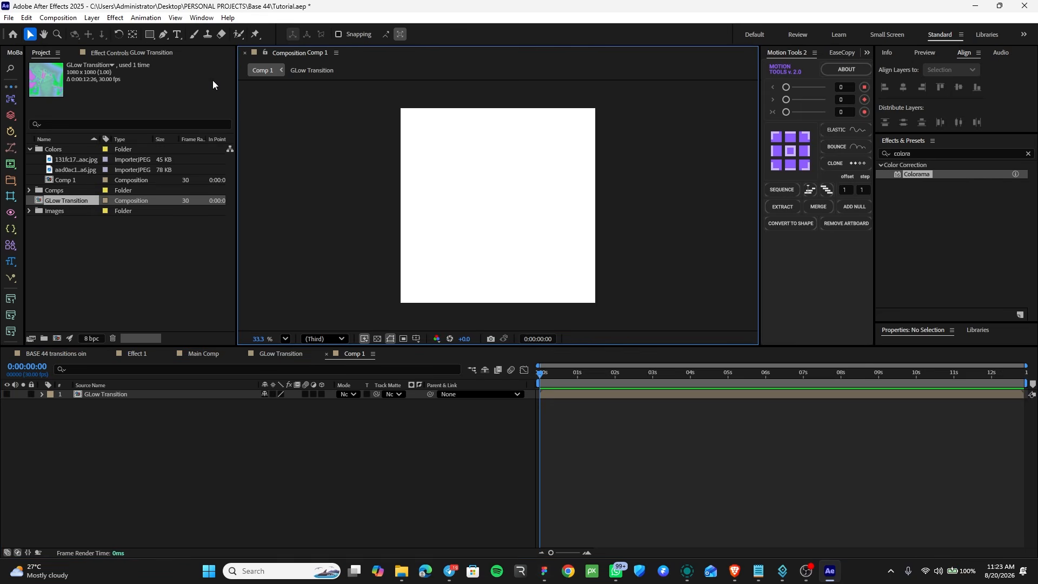
Draw a square shape near the middle of Comp 1 and set its fill to red E80F0F
{"action": "left_click", "coordinate": [151, 34]}
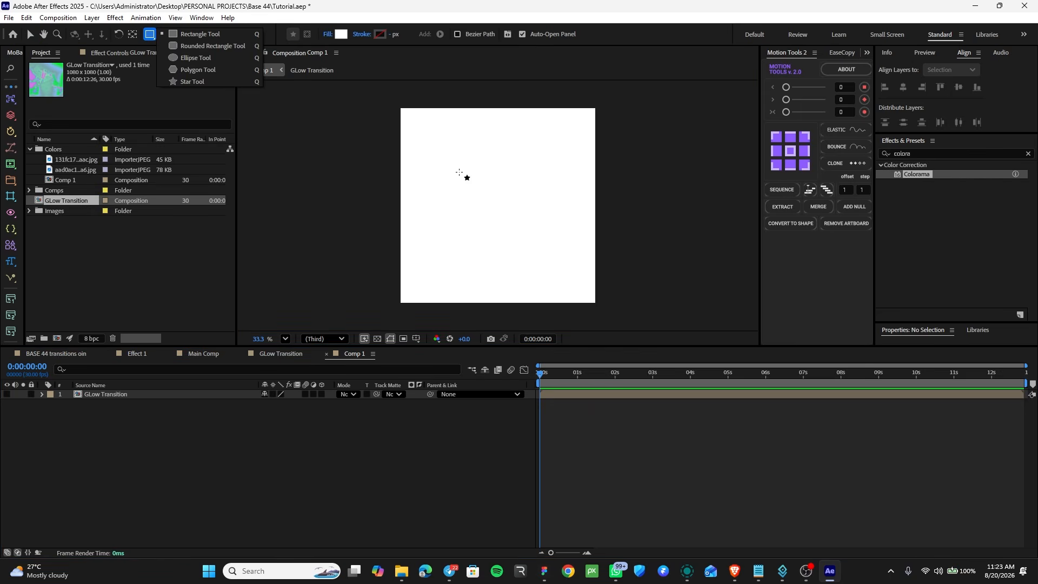
{"action": "left_click_drag", "start_coordinate": [459, 172], "coordinate": [529, 242]}
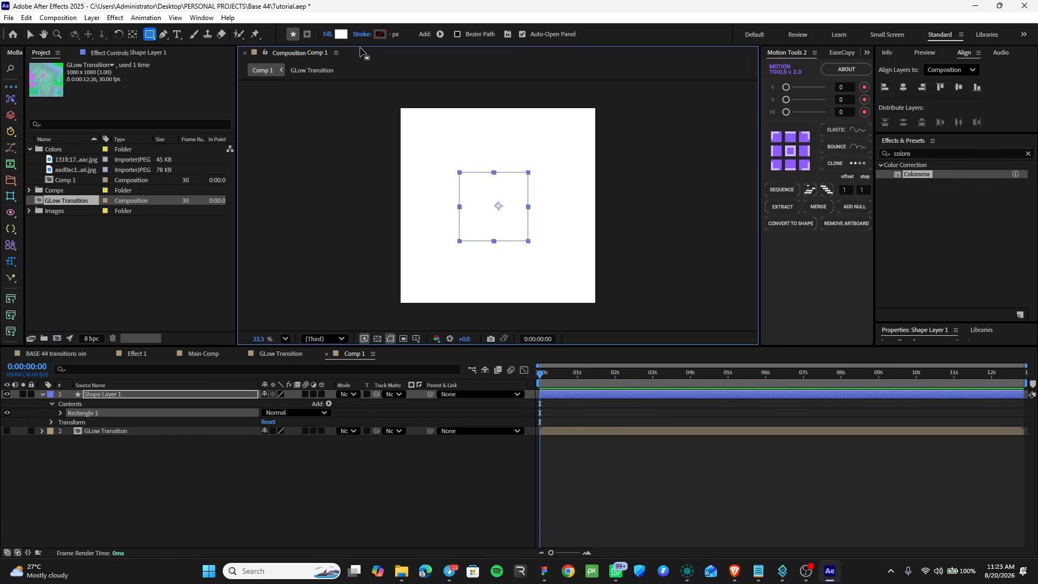
{"action": "left_click", "coordinate": [342, 35]}
{"action": "left_click", "coordinate": [524, 228]}
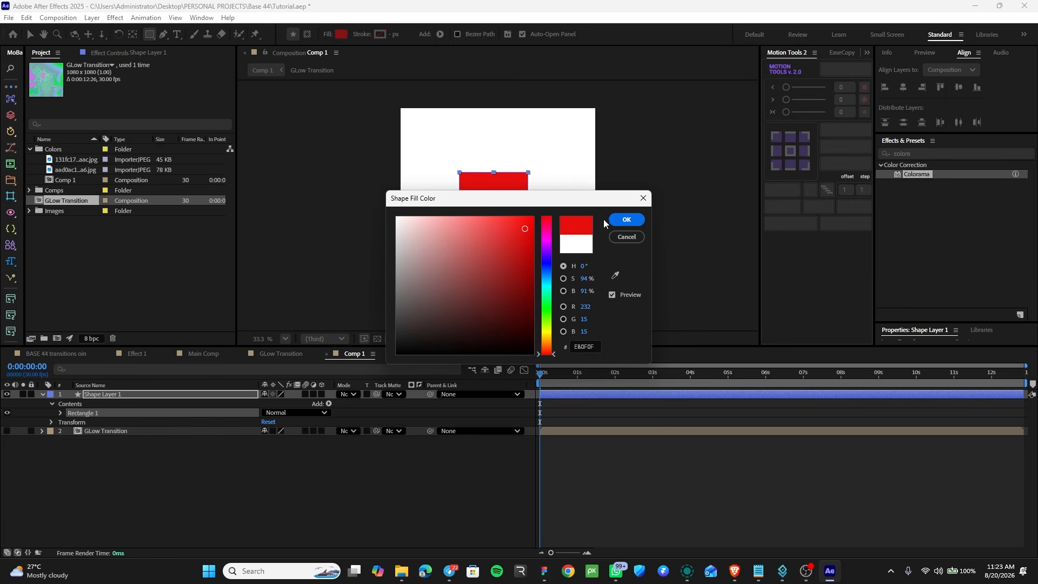
{"action": "left_click", "coordinate": [626, 219]}
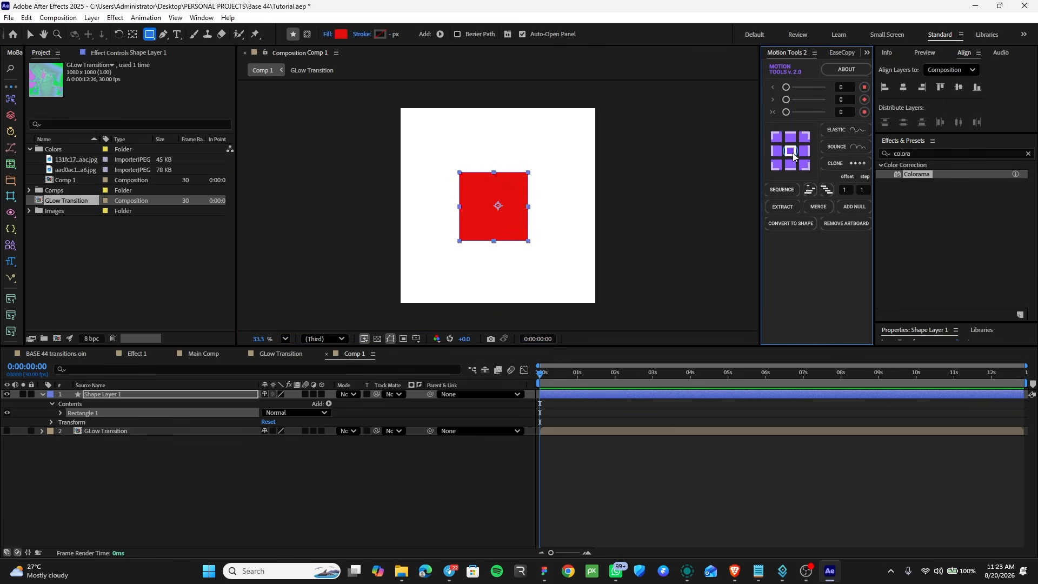
Center the square's anchor point within the shape and align the square horizontally and vertically to the composition's center
{"action": "key", "text": "v"}
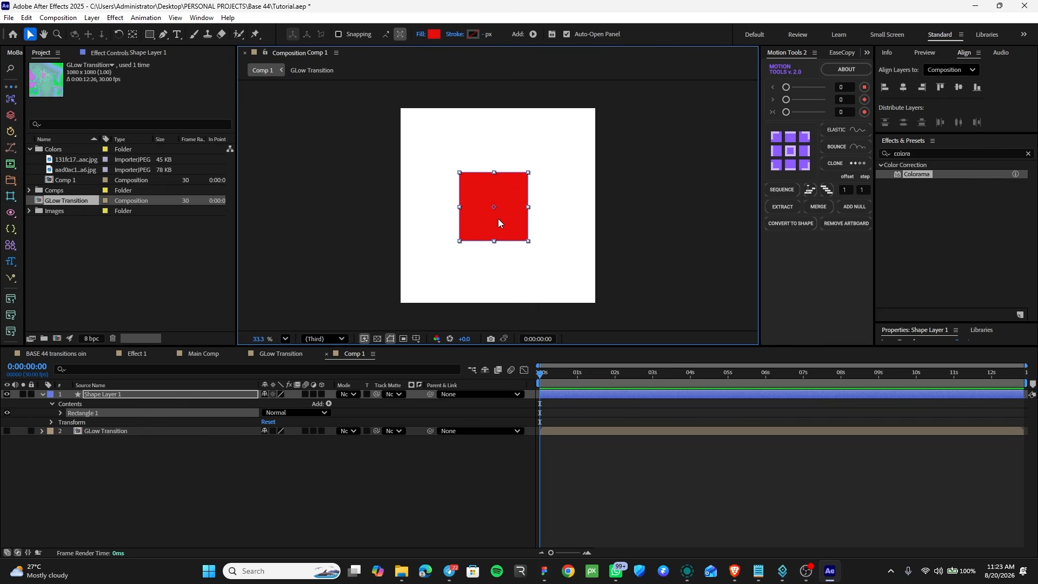
{"action": "left_click", "coordinate": [713, 202]}
{"action": "left_click", "coordinate": [492, 203]}
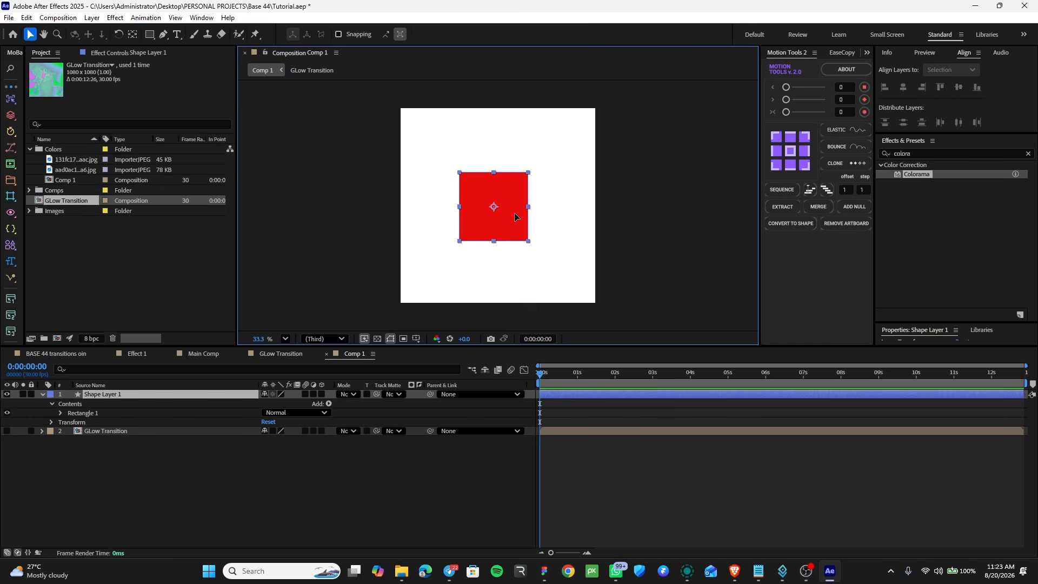
{"action": "left_click", "coordinate": [904, 90]}
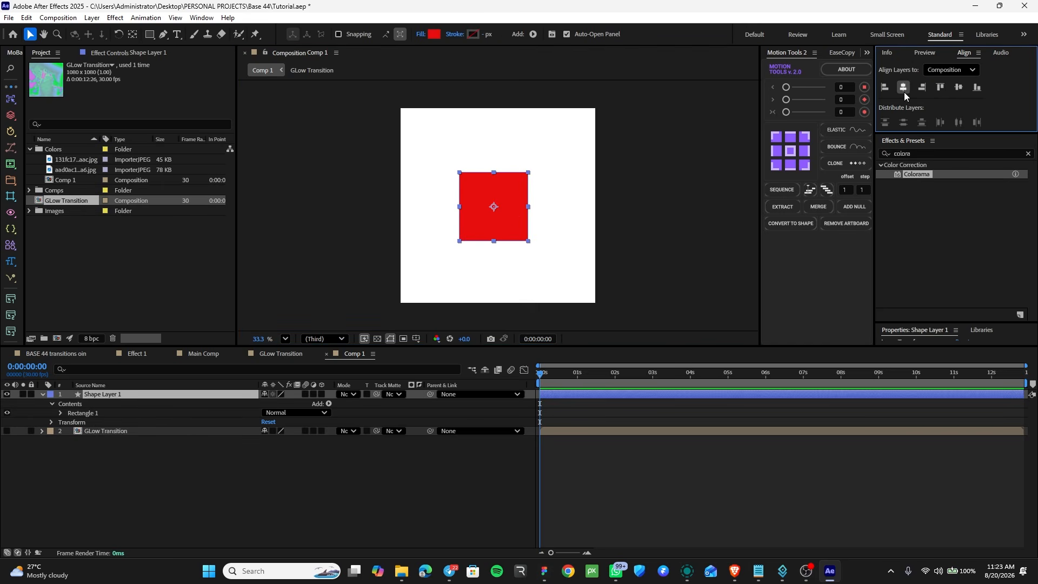
{"action": "left_click", "coordinate": [958, 88]}
{"action": "left_click", "coordinate": [695, 209]}
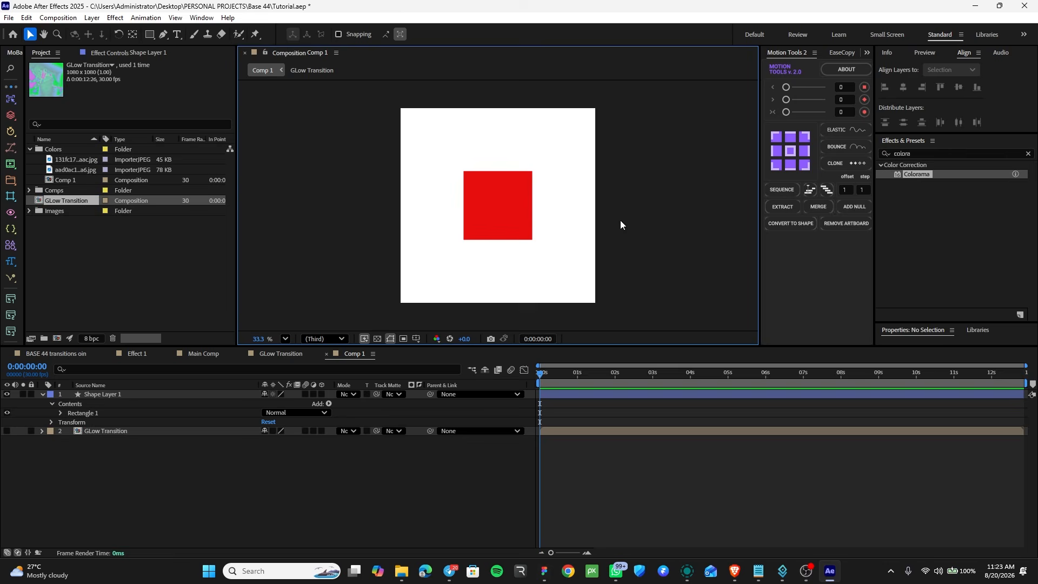
{"action": "left_click", "coordinate": [478, 206]}
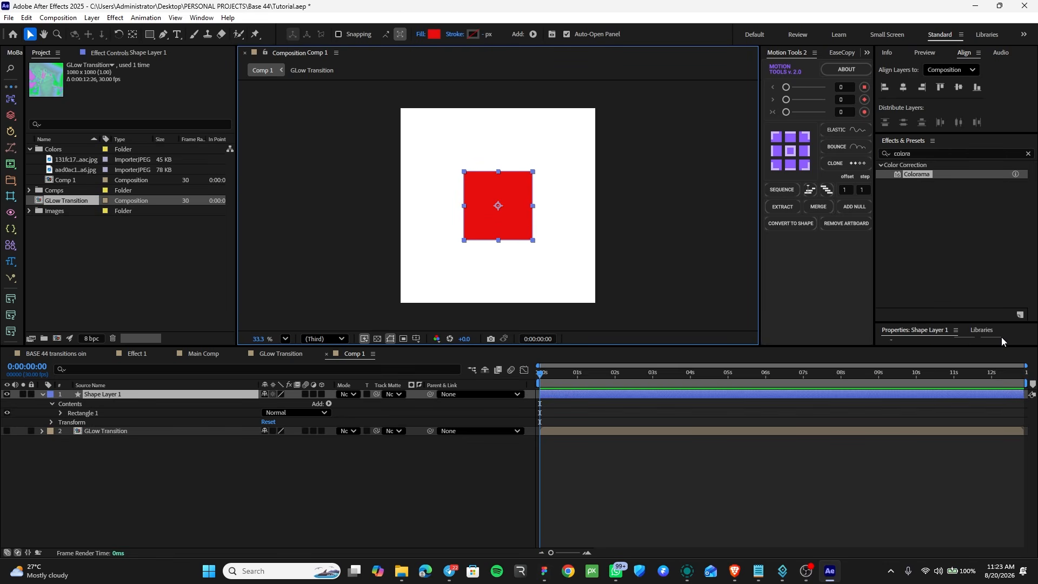
{"action": "left_click", "coordinate": [968, 147]}
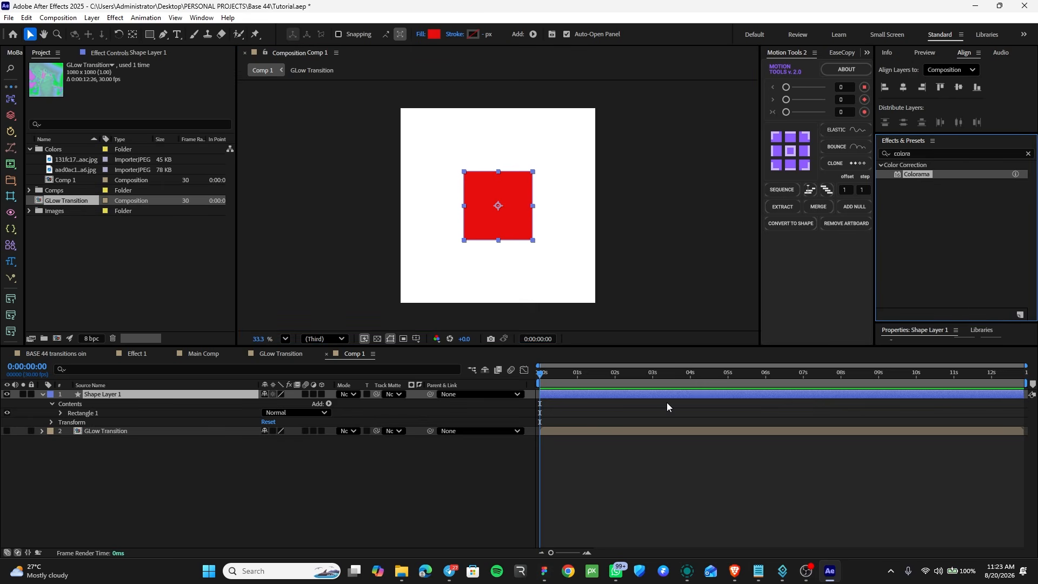
{"action": "left_click", "coordinate": [651, 400]}
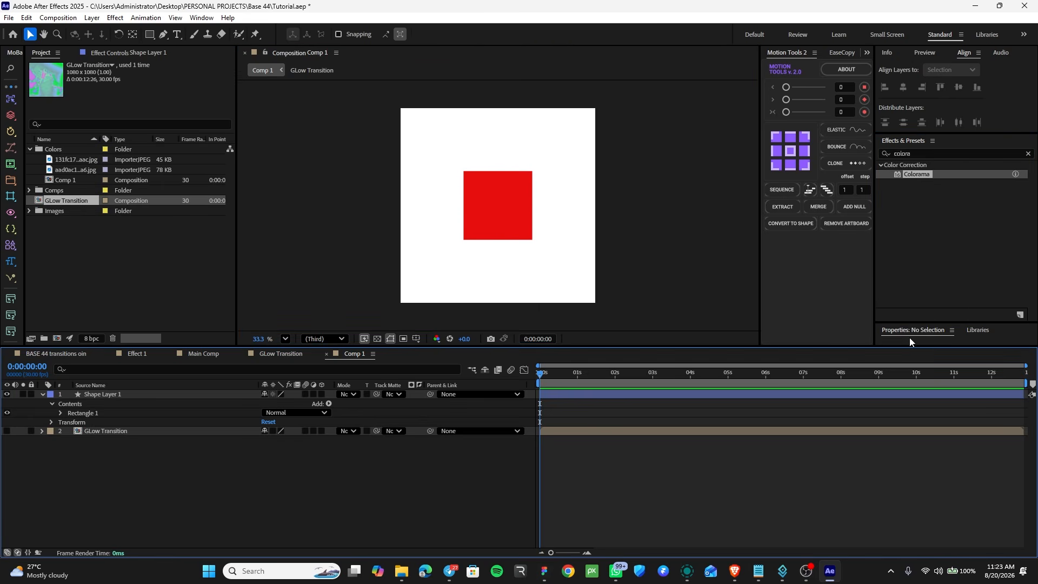
Enlarge the shape's property area and set the corner roundness of the rectangle on Shape Layer 1 to 30
{"action": "left_click", "coordinate": [830, 393]}
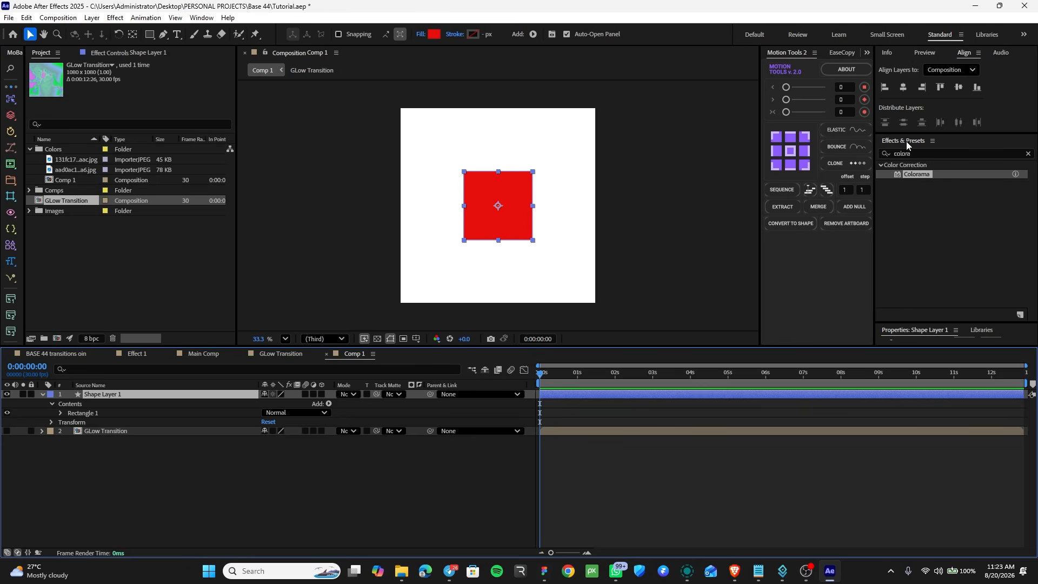
{"action": "left_click_drag", "start_coordinate": [906, 142], "coordinate": [973, 145]}
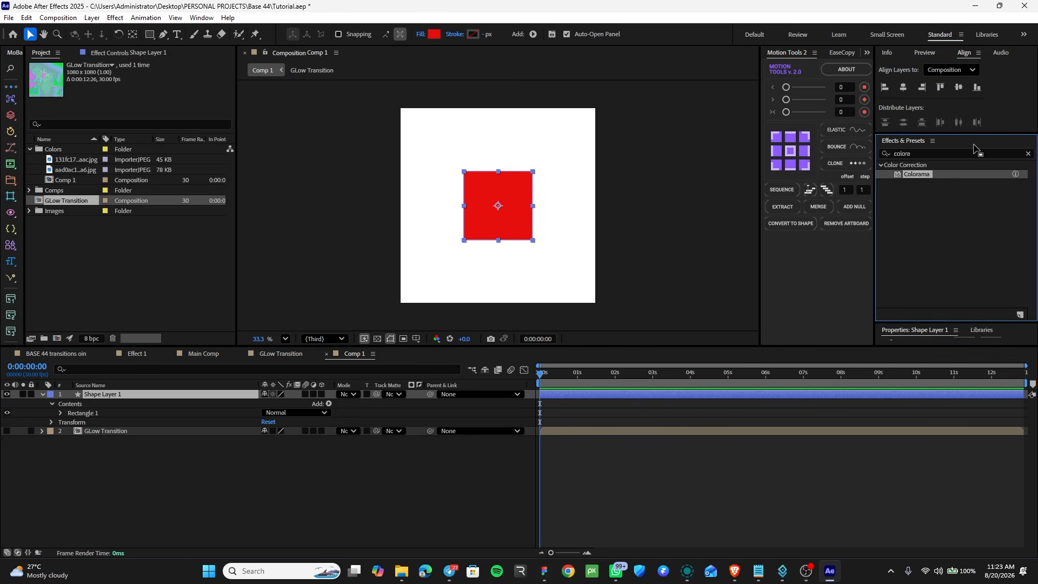
{"action": "left_click_drag", "start_coordinate": [950, 323], "coordinate": [950, 190]}
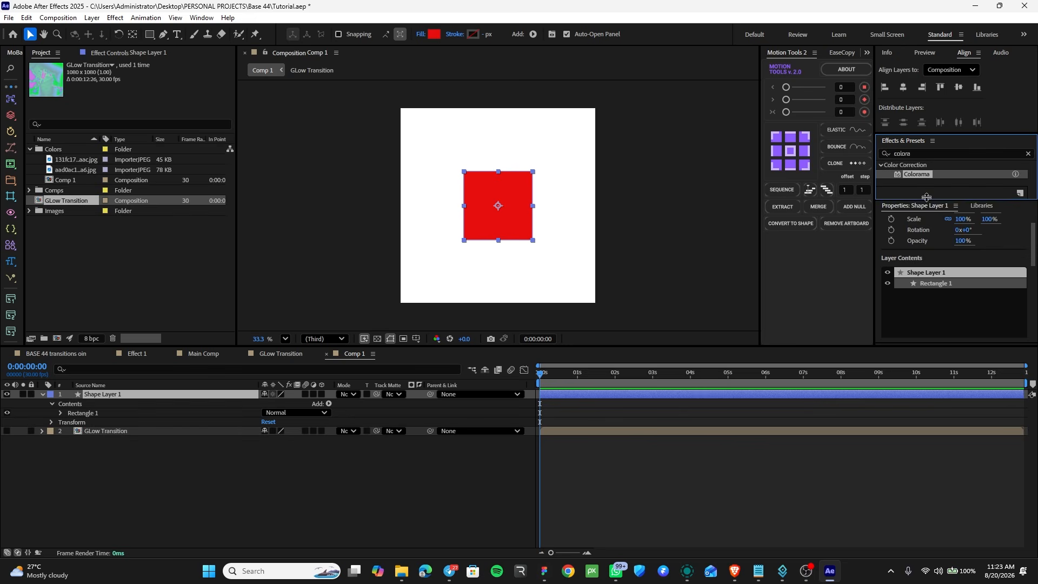
{"action": "scroll", "coordinate": [927, 255], "scroll_direction": "down", "scroll_amount": 4}
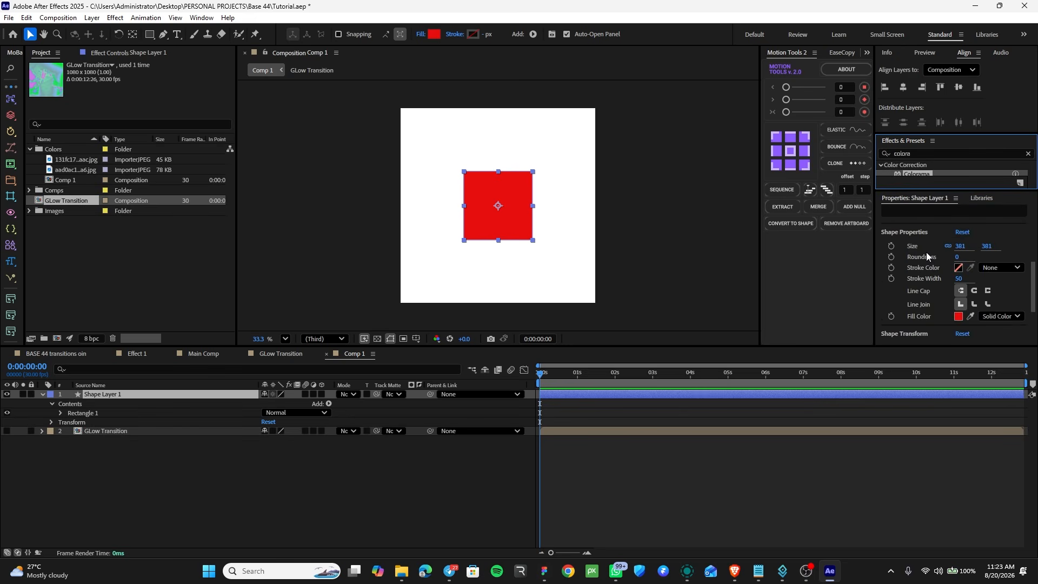
{"action": "left_click", "coordinate": [955, 254]}
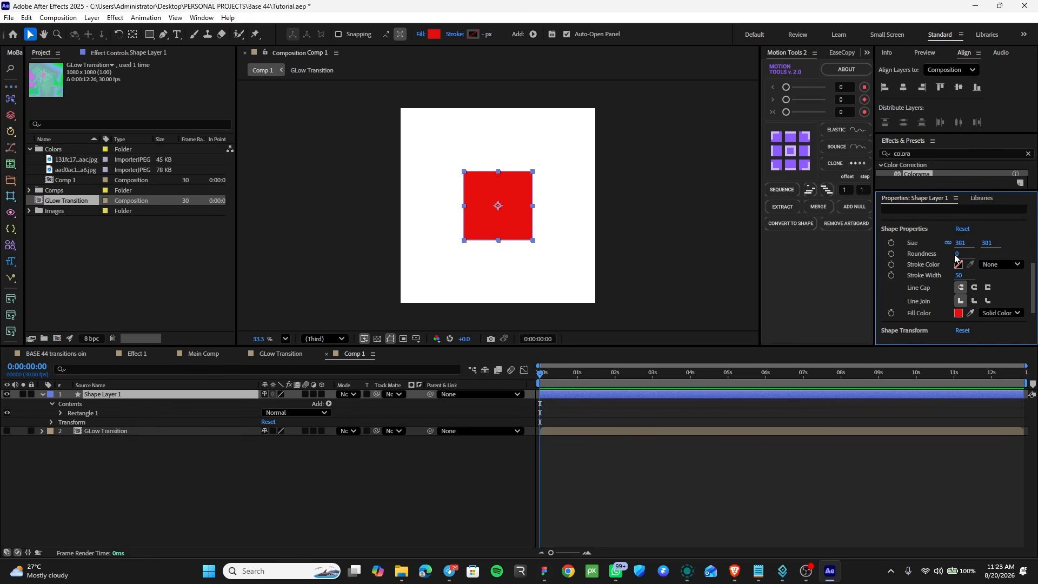
{"action": "left_click", "coordinate": [957, 254]}
{"action": "key", "text": "Return"}
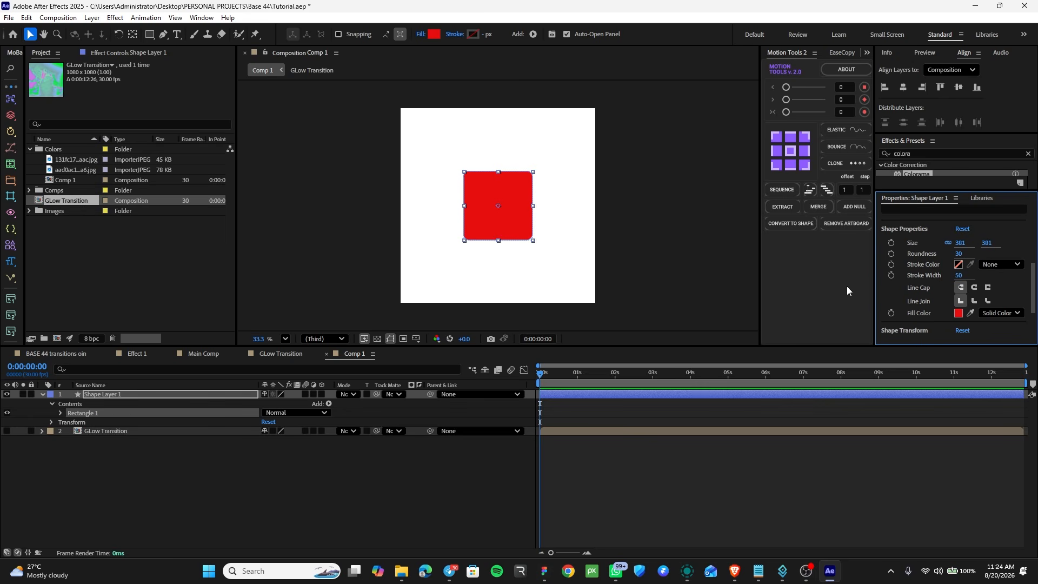
{"action": "left_click", "coordinate": [597, 232]}
{"action": "scroll", "coordinate": [505, 212], "scroll_direction": "down", "scroll_amount": 2}
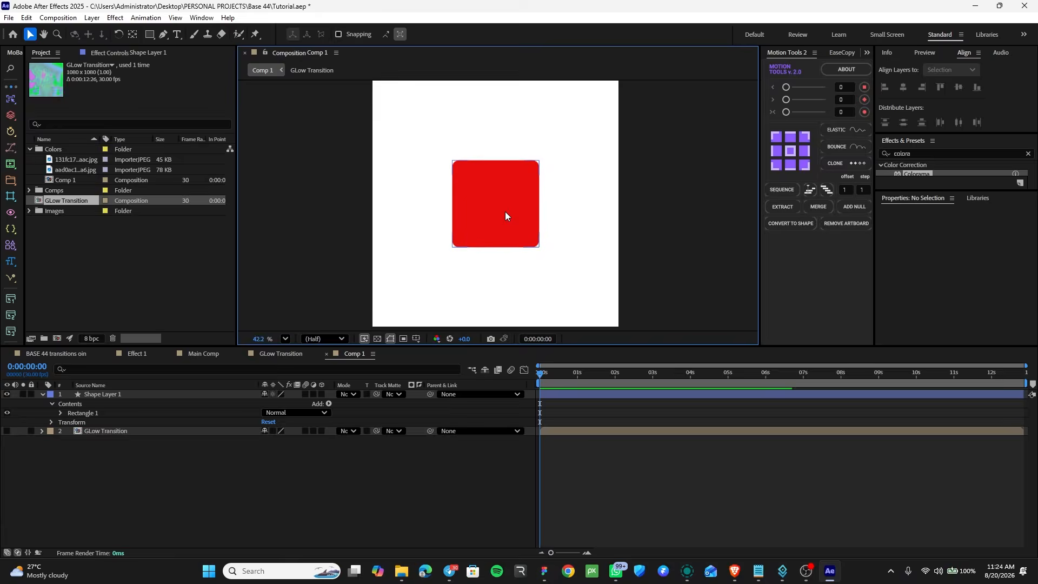
Add Size and Roundness keyframes for the Shape Layer 1 rectangle at the start of the timeline
{"action": "left_click", "coordinate": [503, 212]}
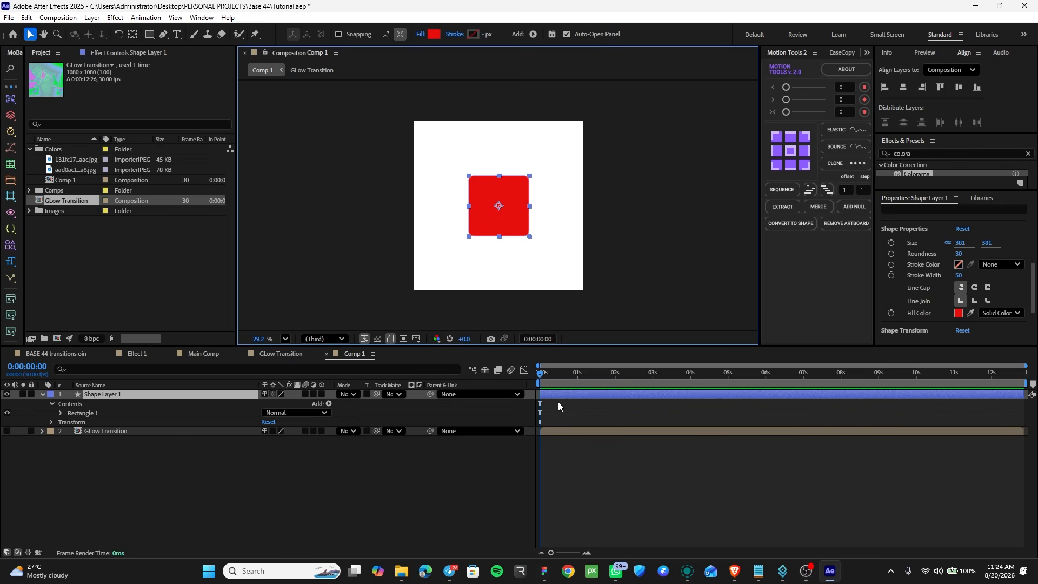
{"action": "left_click", "coordinate": [570, 394]}
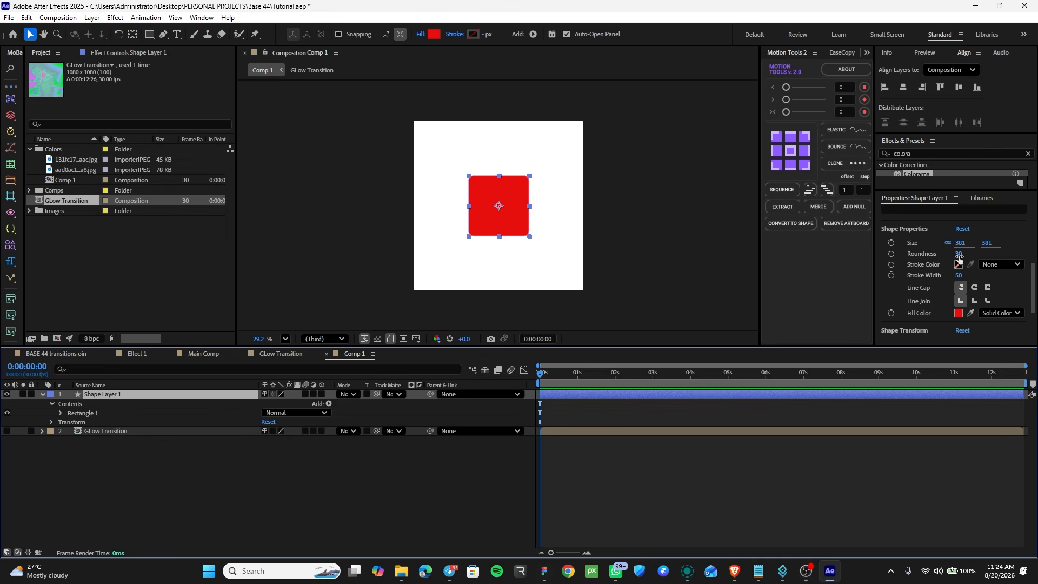
{"action": "left_click", "coordinate": [892, 243]}
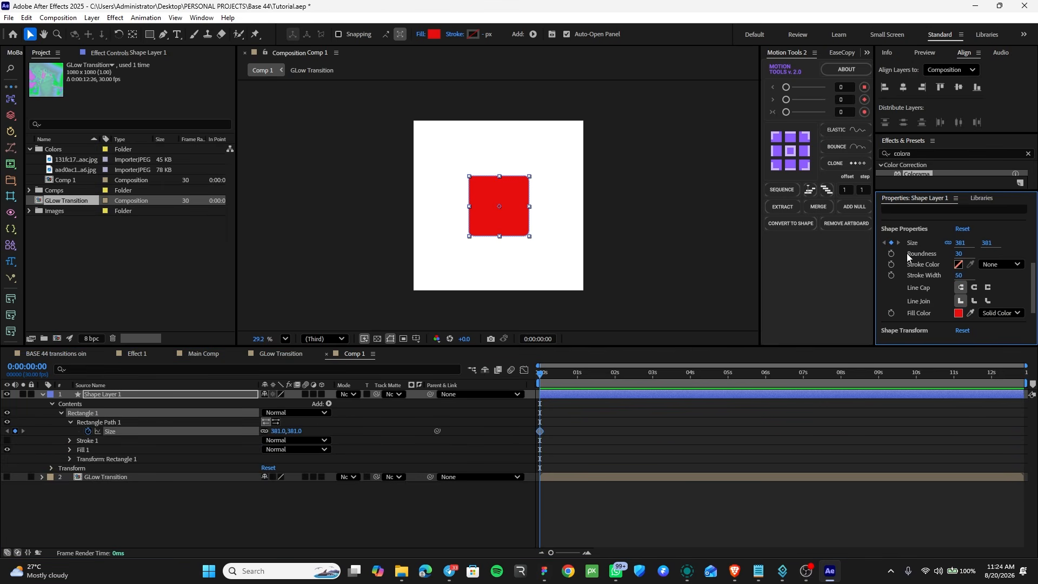
{"action": "left_click", "coordinate": [891, 255]}
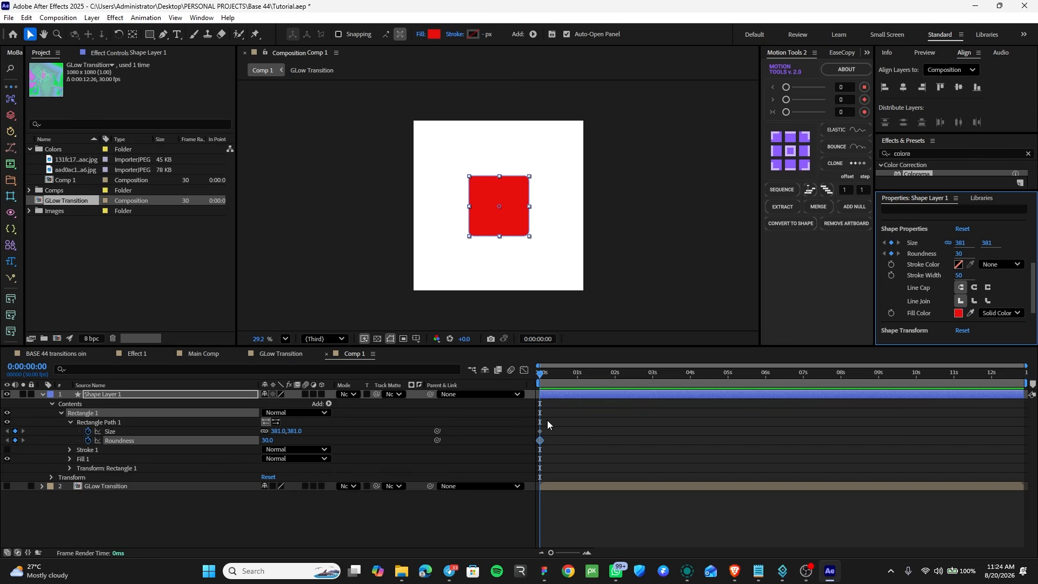
Move the Size and Roundness keyframes of the rectangle to the 1-second mark
{"action": "left_click_drag", "start_coordinate": [548, 420], "coordinate": [577, 431]}
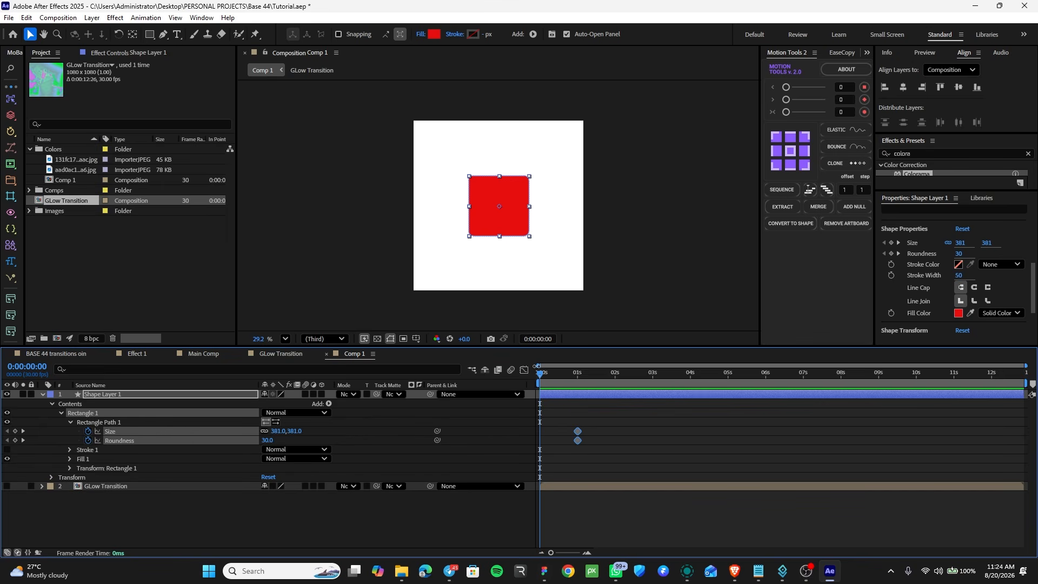
{"action": "left_click", "coordinate": [663, 498]}
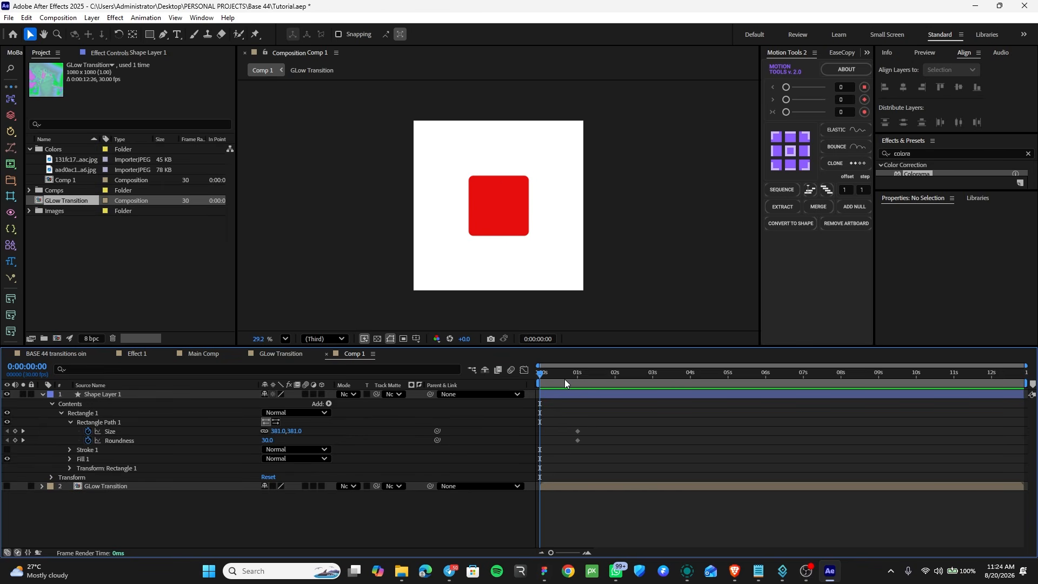
{"action": "left_click_drag", "start_coordinate": [564, 379], "coordinate": [576, 433]}
{"action": "key", "text": "ctrl+z"}
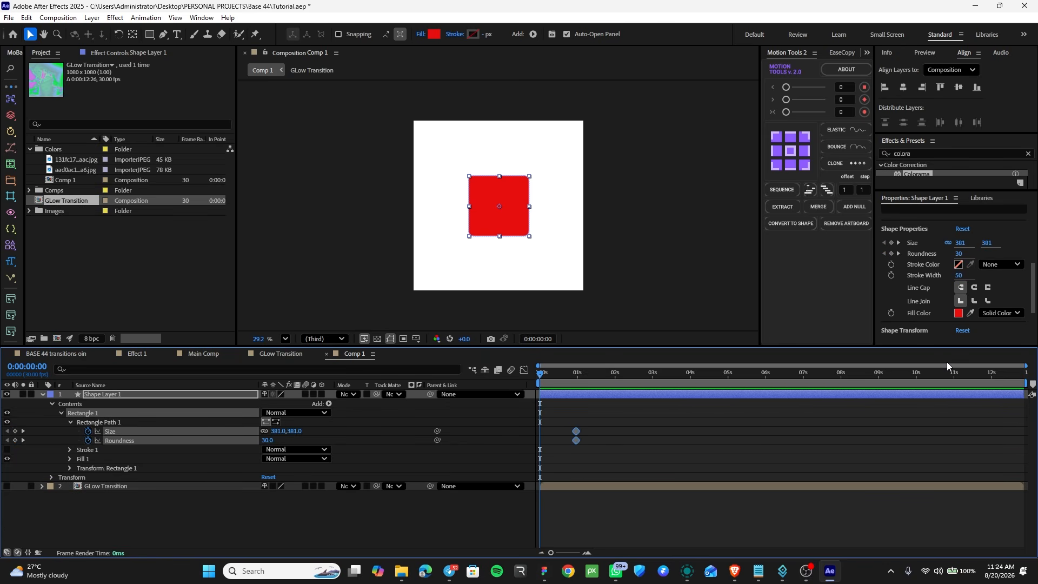
{"action": "left_click_drag", "start_coordinate": [1023, 368], "coordinate": [670, 361]}
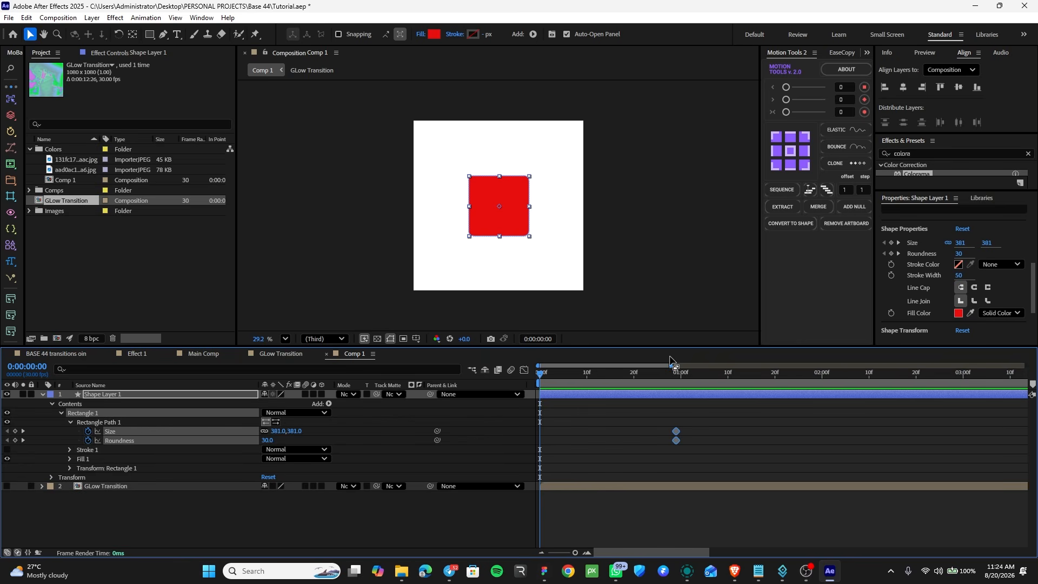
{"action": "left_click_drag", "start_coordinate": [676, 433], "coordinate": [681, 434]}
{"action": "left_click", "coordinate": [582, 434]}
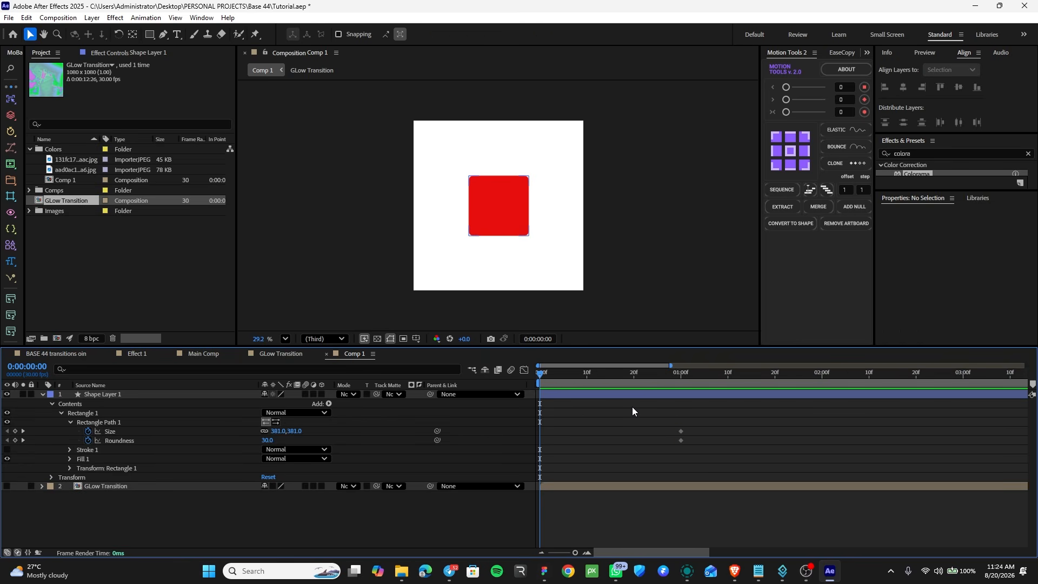
Set the end of Comp 1's work area slightly past the 1-second mark
{"action": "left_click", "coordinate": [680, 373]}
{"action": "key", "text": "n"}
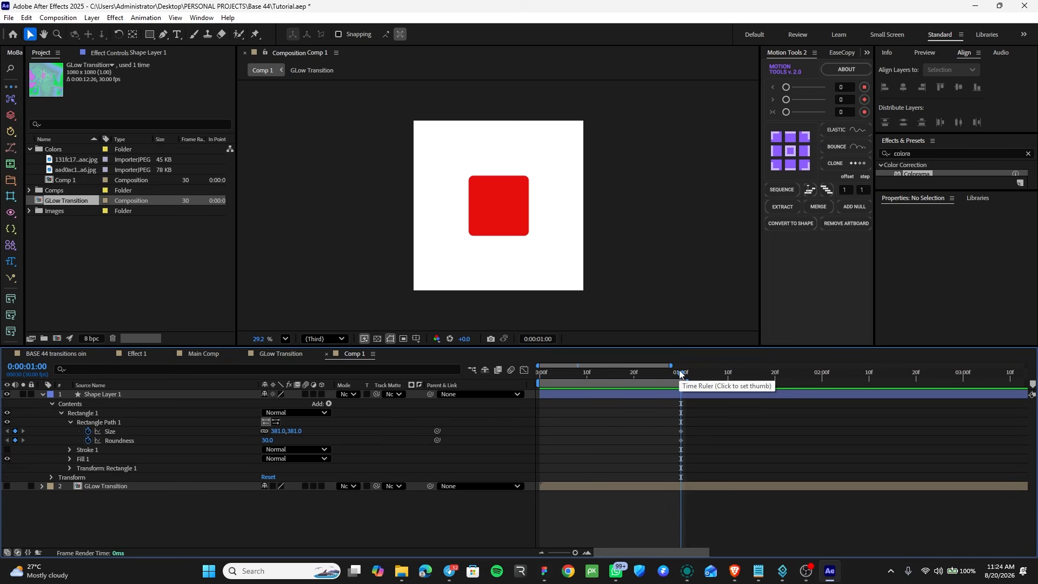
{"action": "left_click_drag", "start_coordinate": [690, 383], "coordinate": [720, 383]}
At time 0, unlink the rectangle's size proportions and set its width to 1080
{"action": "left_click", "coordinate": [543, 376]}
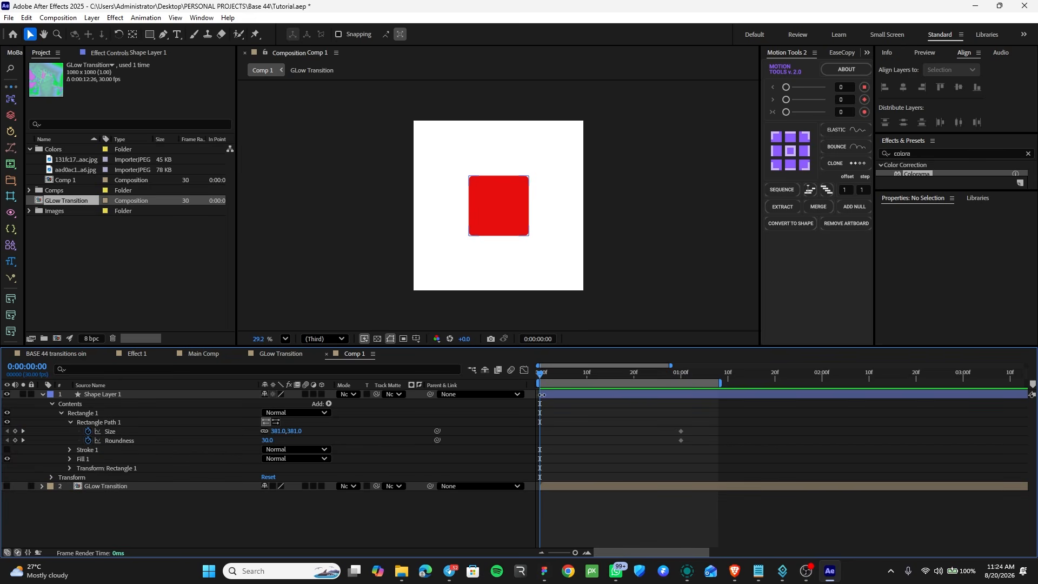
{"action": "left_click", "coordinate": [585, 394]}
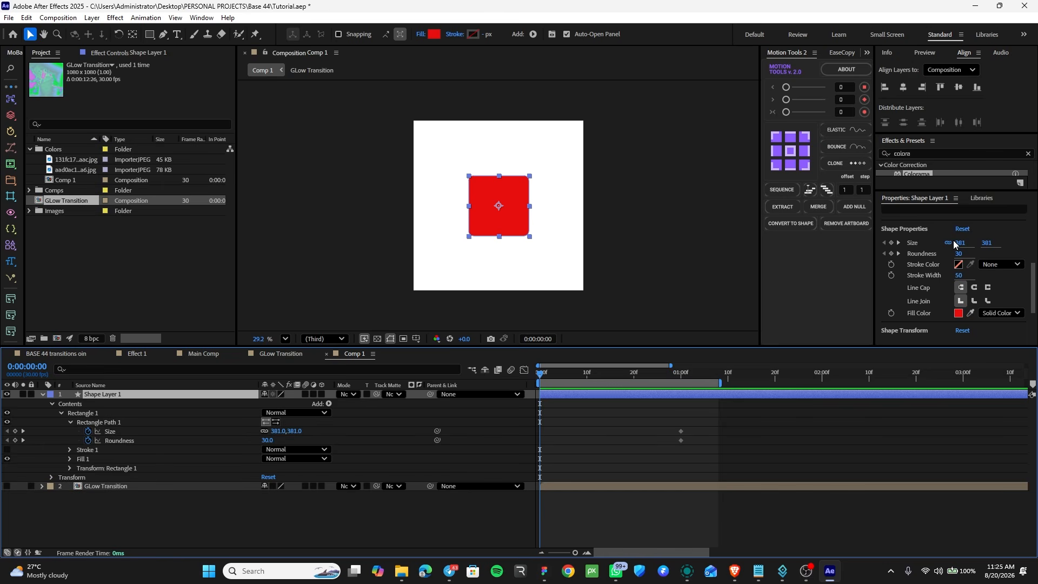
{"action": "mouse_move", "coordinate": [958, 244]}
{"action": "left_mouse_down"}
{"action": "mouse_move", "coordinate": [944, 245]}
{"action": "mouse_move", "coordinate": [960, 247]}
{"action": "left_mouse_up"}
{"action": "key", "text": "ctrl+z"}
{"action": "left_click", "coordinate": [951, 250]}
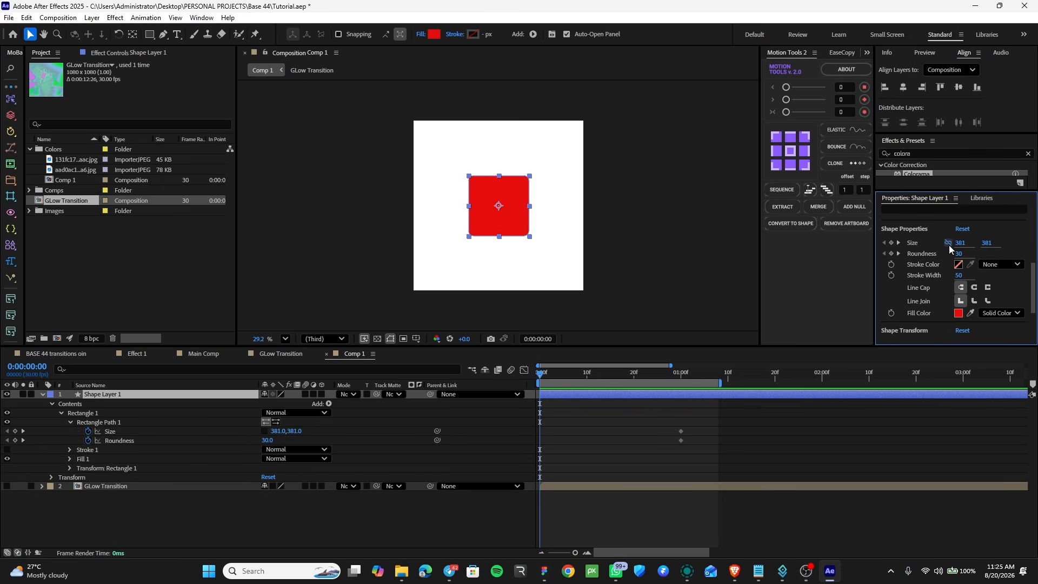
{"action": "left_click", "coordinate": [946, 242]}
{"action": "mouse_move", "coordinate": [960, 242]}
{"action": "left_mouse_down"}
{"action": "mouse_move", "coordinate": [991, 251]}
{"action": "mouse_move", "coordinate": [977, 244]}
{"action": "left_mouse_up"}
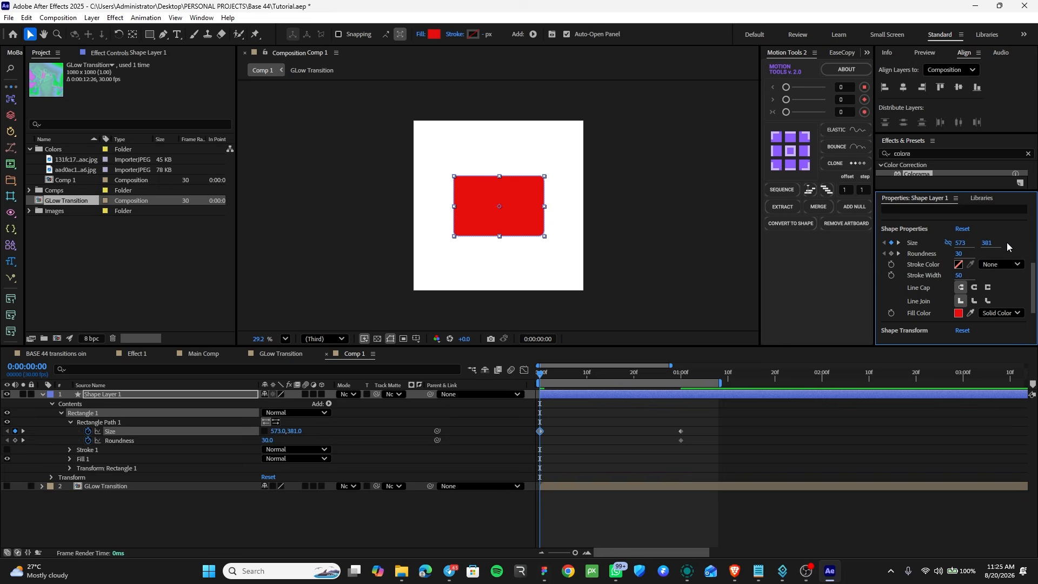
{"action": "left_click", "coordinate": [960, 243]}
{"action": "type", "text": "120"}
{"action": "key", "text": "BackSpace"}
{"action": "type", "text": "080"}
{"action": "key", "text": "Return"}
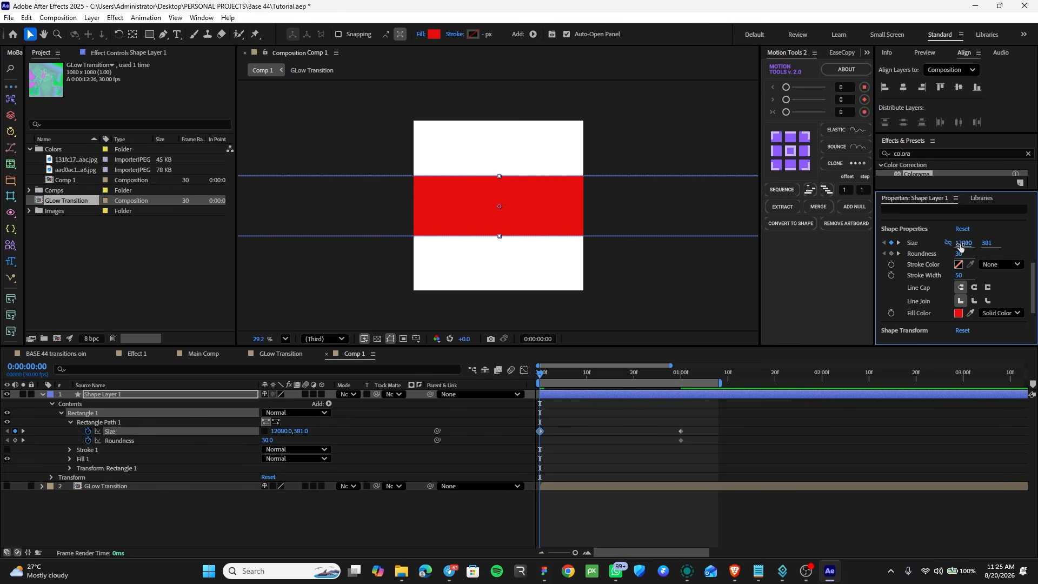
{"action": "left_click", "coordinate": [960, 244]}
{"action": "type", "text": "10"}
{"action": "key", "text": "Return"}
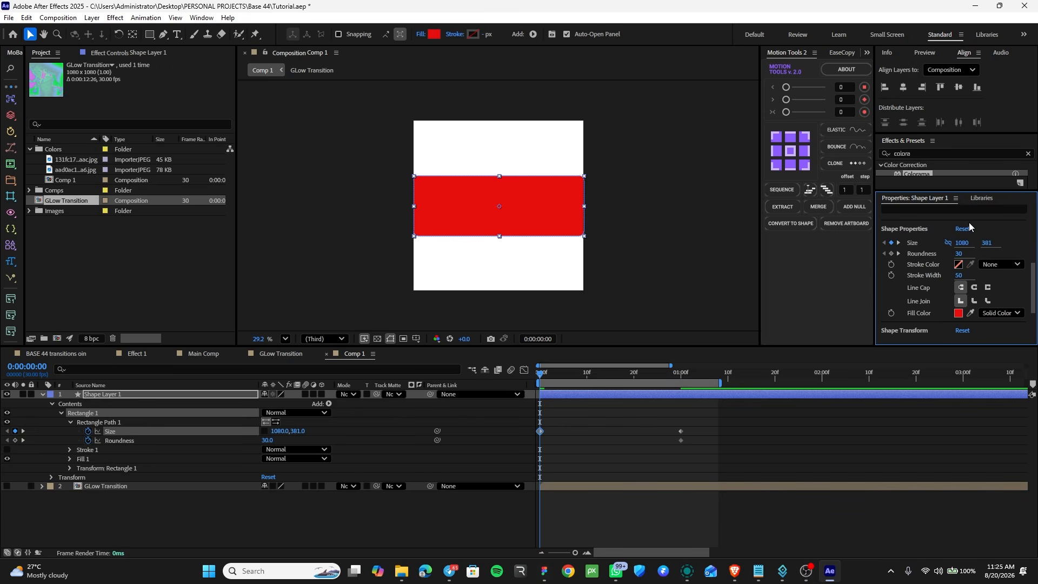
Set the rectangle's height to 48 and roundness to 256 at time 0, and play back the shape animation
{"action": "left_click_drag", "start_coordinate": [987, 243], "coordinate": [827, 267]}
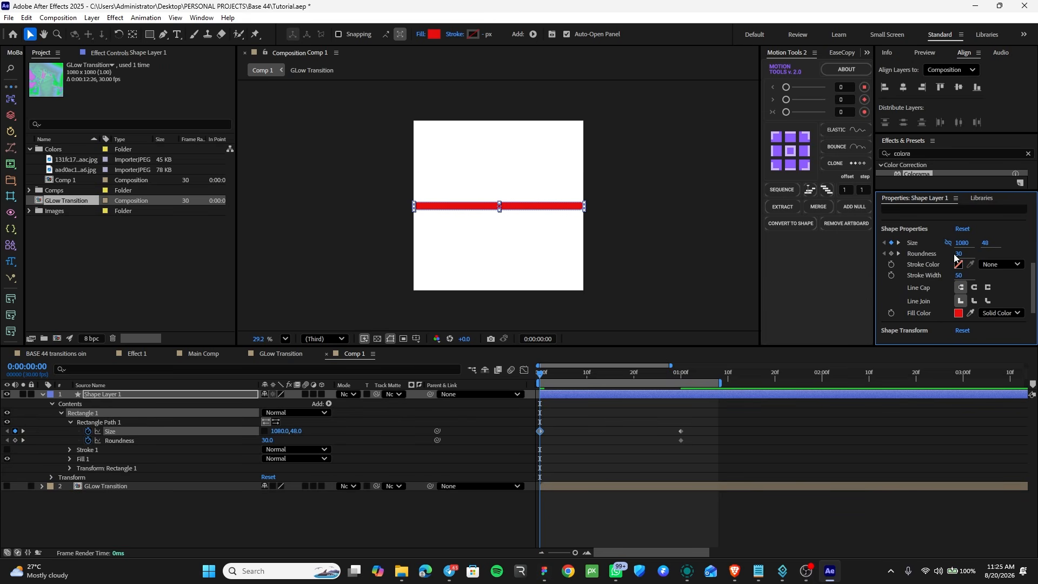
{"action": "left_click_drag", "start_coordinate": [957, 254], "coordinate": [1030, 270]}
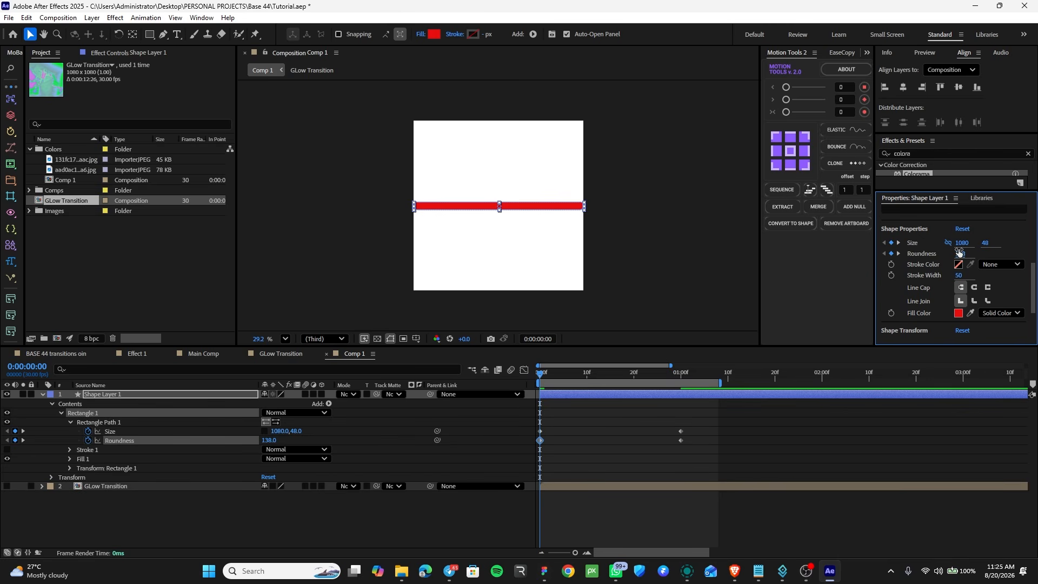
{"action": "left_click_drag", "start_coordinate": [960, 253], "coordinate": [1022, 256]}
{"action": "left_click", "coordinate": [546, 377]}
{"action": "key", "text": "space"}
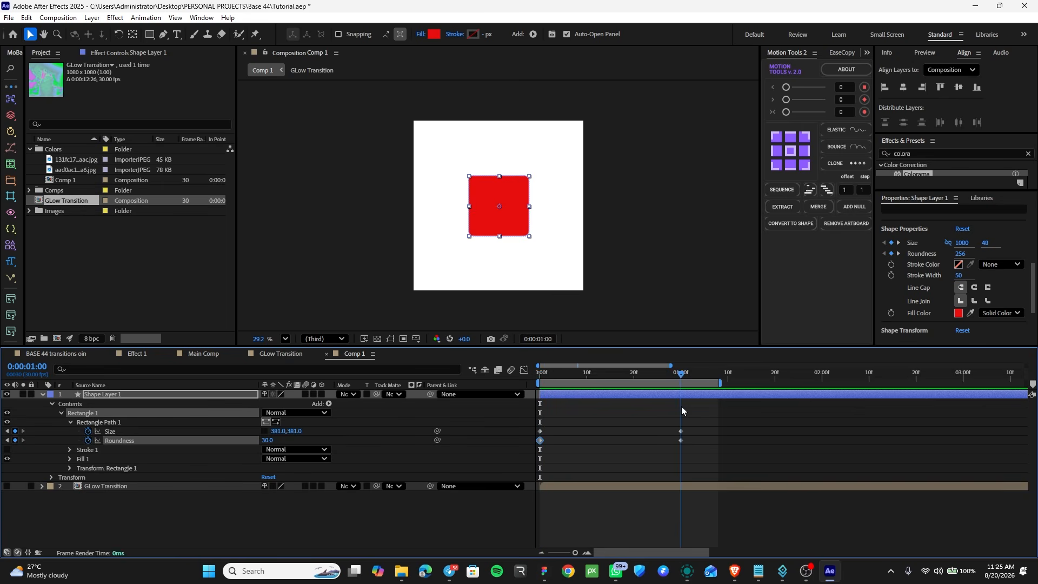
{"action": "key", "text": "space"}
{"action": "key", "text": "space"}
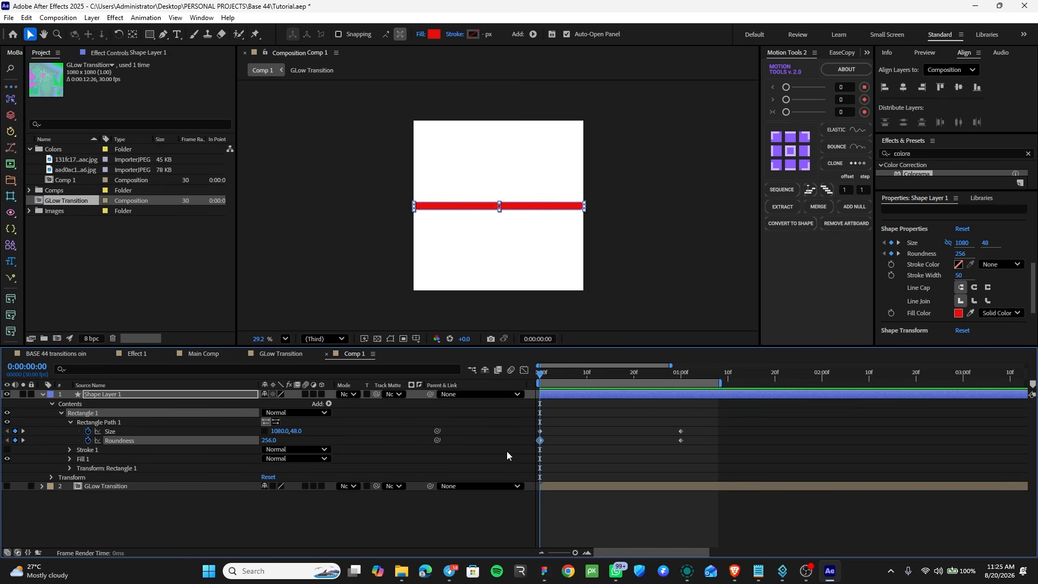
{"action": "key", "text": "space"}
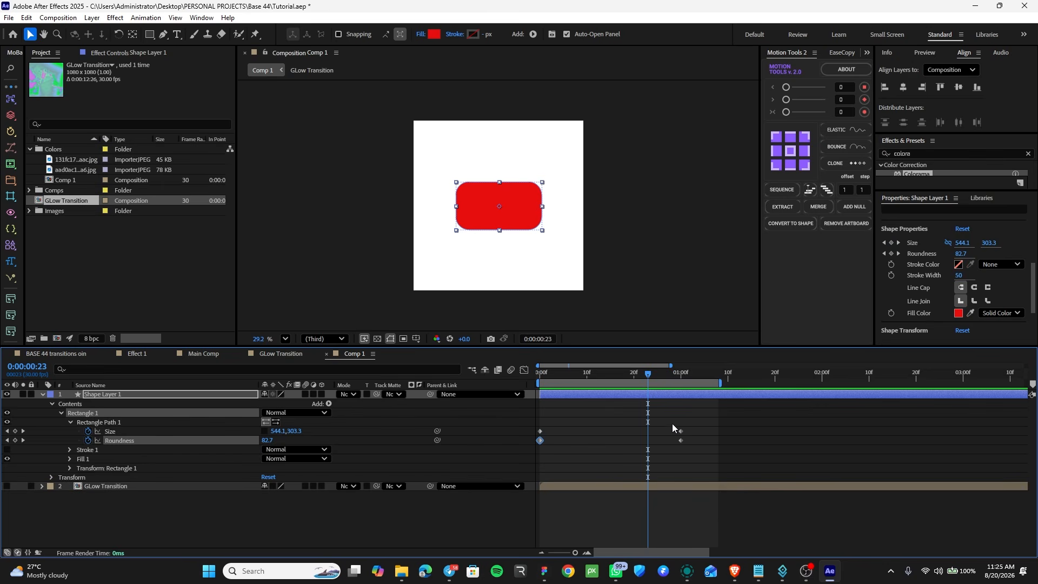
Move the rectangle's end keyframes to about frame 12, apply Easy Ease to all Size and Roundness keyframes, and preview
{"action": "left_click_drag", "start_coordinate": [673, 427], "coordinate": [528, 475]}
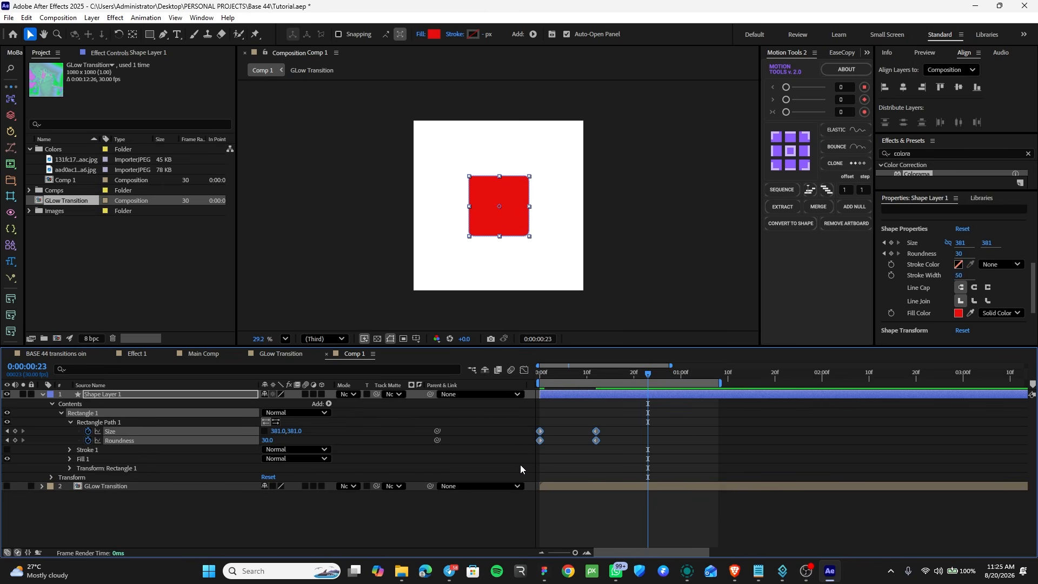
{"action": "key", "text": "F9"}
{"action": "key", "text": "space"}
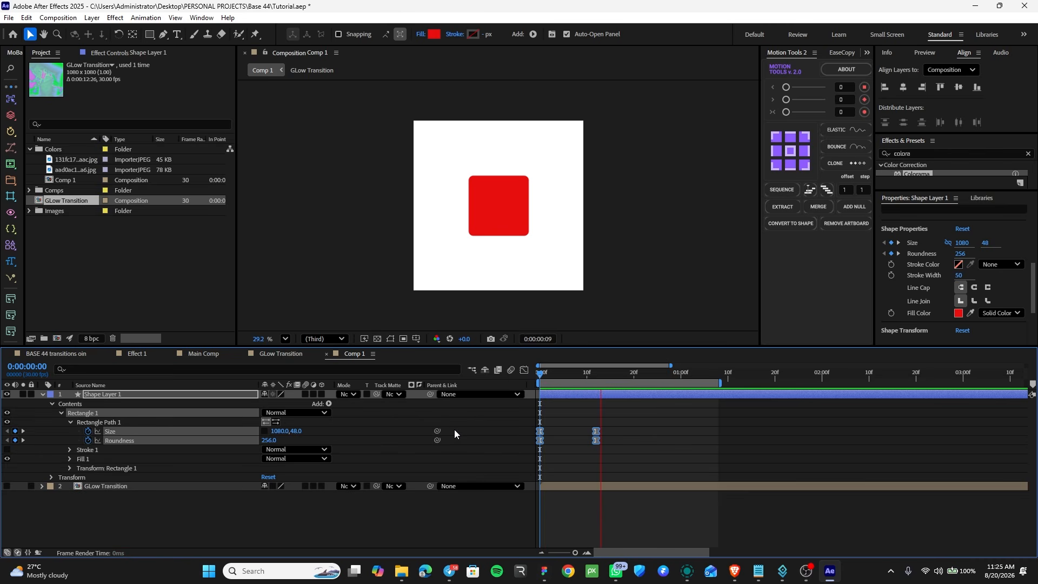
{"action": "left_click_drag", "start_coordinate": [575, 379], "coordinate": [598, 420]}
{"action": "left_click", "coordinate": [629, 426]}
{"action": "key", "text": "space"}
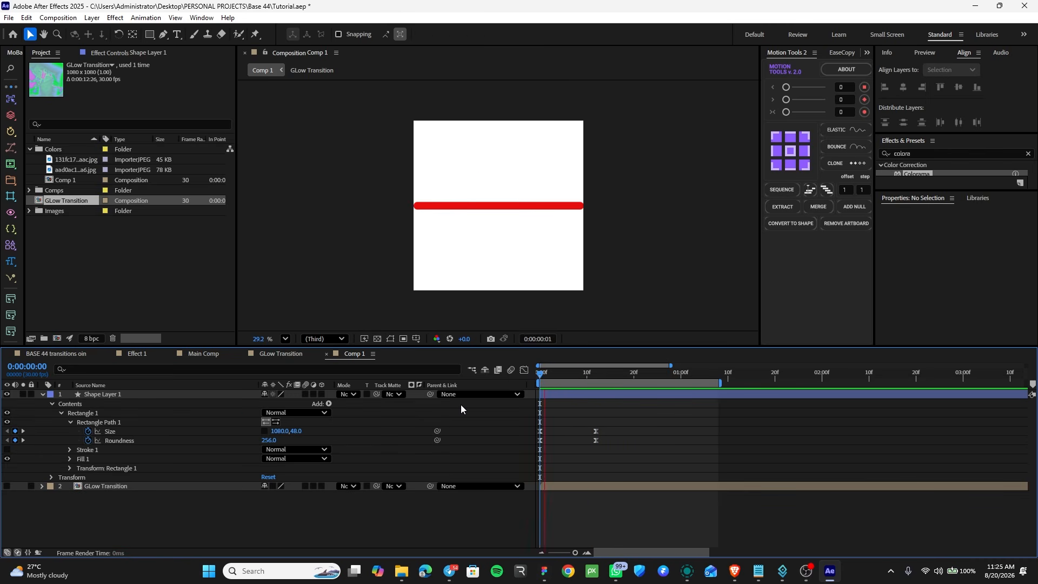
At frame 20, collapse Shape Layer 1's properties, then unhide and select the GLow Transition layer
{"action": "left_click_drag", "start_coordinate": [539, 377], "coordinate": [618, 407]}
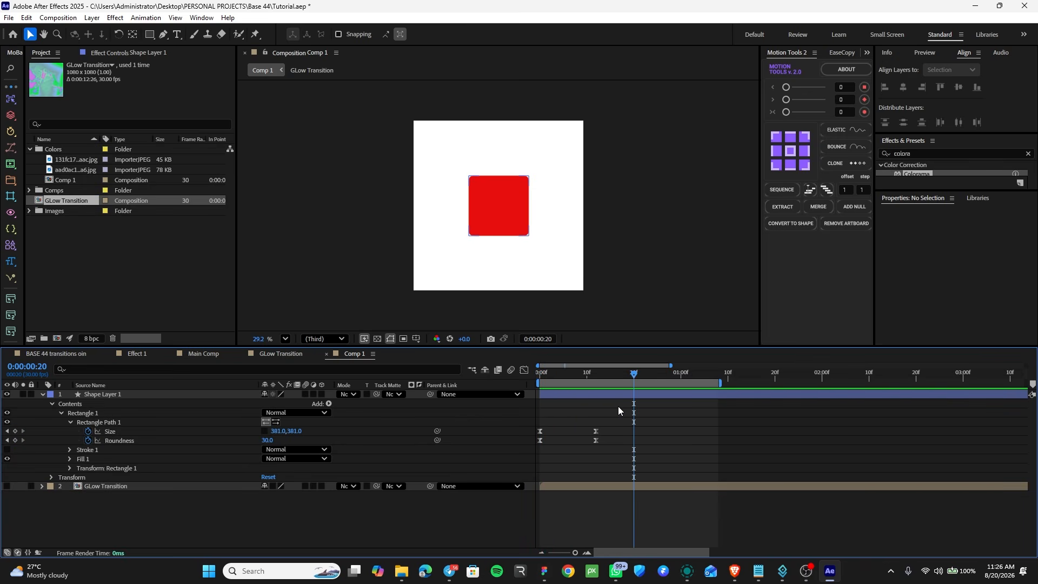
{"action": "left_click", "coordinate": [43, 394]}
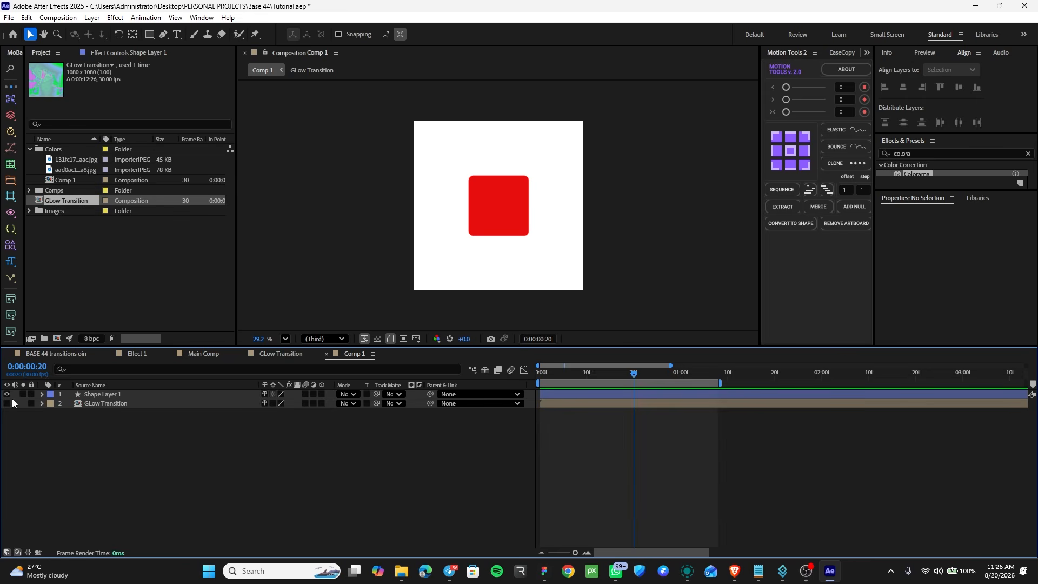
{"action": "left_click", "coordinate": [7, 403]}
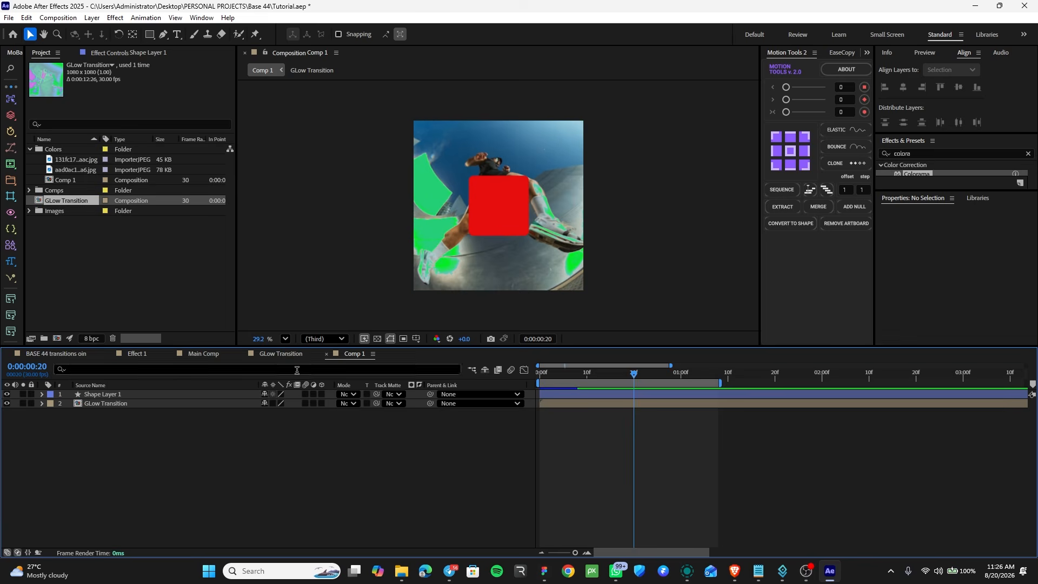
{"action": "left_click", "coordinate": [569, 404]}
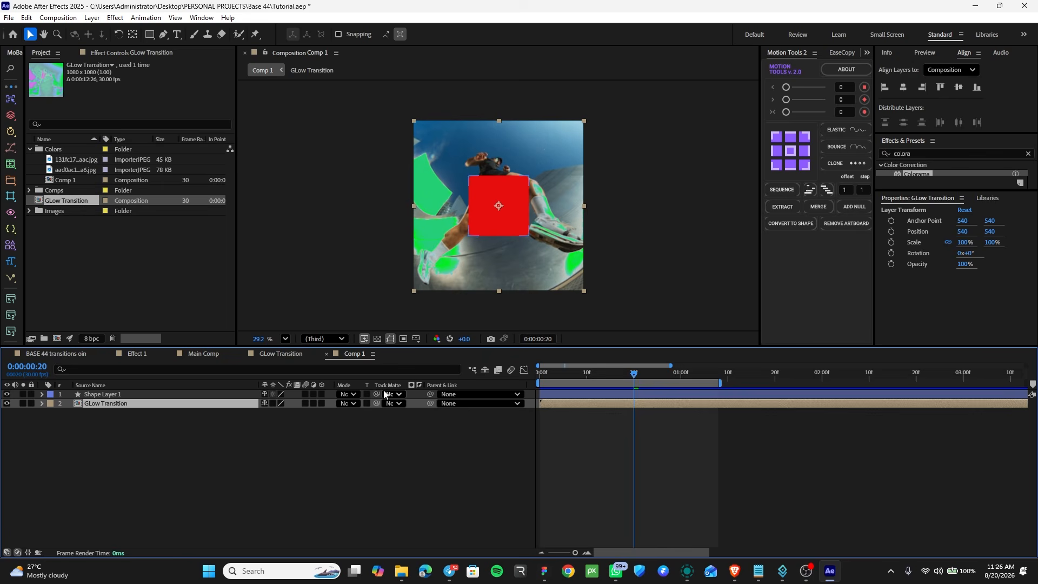
Set Shape Layer 1 as the track matte of the GLow Transition layer
{"action": "left_click_drag", "start_coordinate": [377, 404], "coordinate": [478, 391]}
{"action": "left_click_drag", "start_coordinate": [411, 400], "coordinate": [570, 395]}
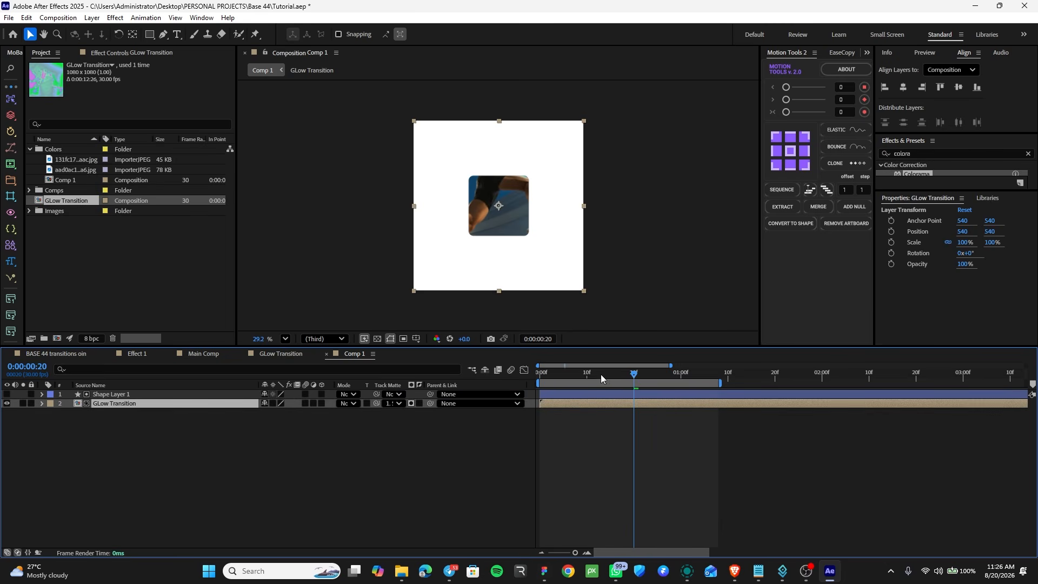
Try scaling the GLow Transition layer down to 37.9% around the rounded square, and play back the result from time 0
{"action": "left_click_drag", "start_coordinate": [584, 121], "coordinate": [532, 175]}
{"action": "scroll", "coordinate": [532, 176], "scroll_direction": "up", "scroll_amount": 2}
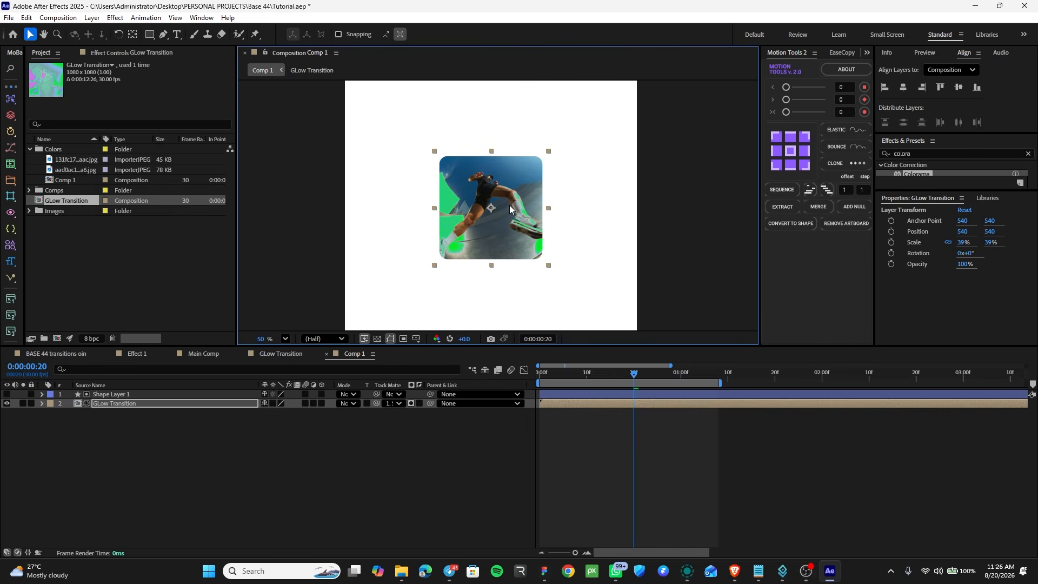
{"action": "left_click_drag", "start_coordinate": [548, 153], "coordinate": [546, 156]}
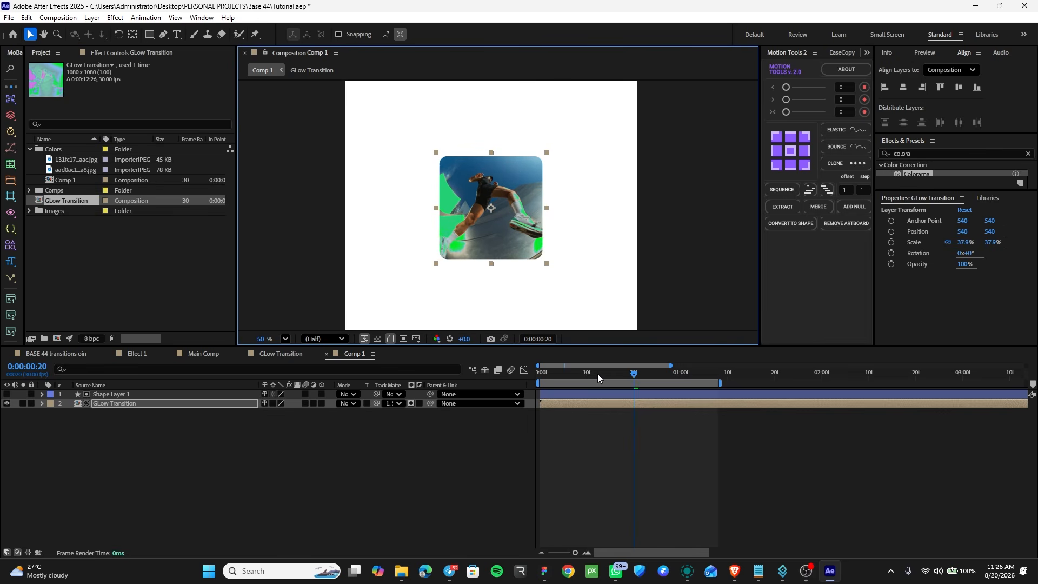
{"action": "left_click_drag", "start_coordinate": [598, 374], "coordinate": [527, 397]}
{"action": "key", "text": "space"}
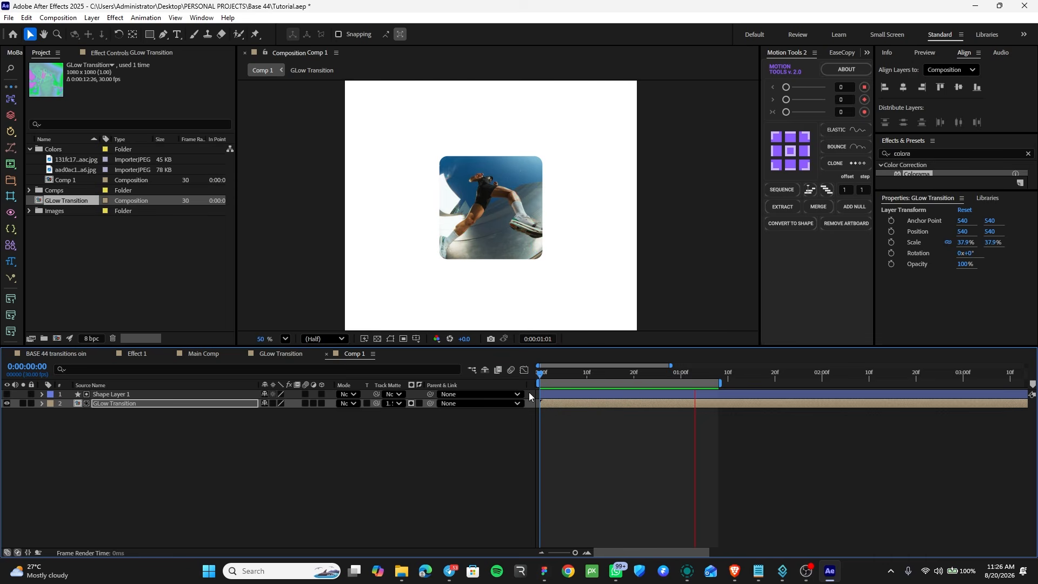
Stop the playback and undo the scaling of the GLow Transition layer
{"action": "key", "text": "space"}
{"action": "key", "text": "Page_Up"}
{"action": "key", "text": "Page_Up"}
{"action": "key", "text": "Page_Up"}
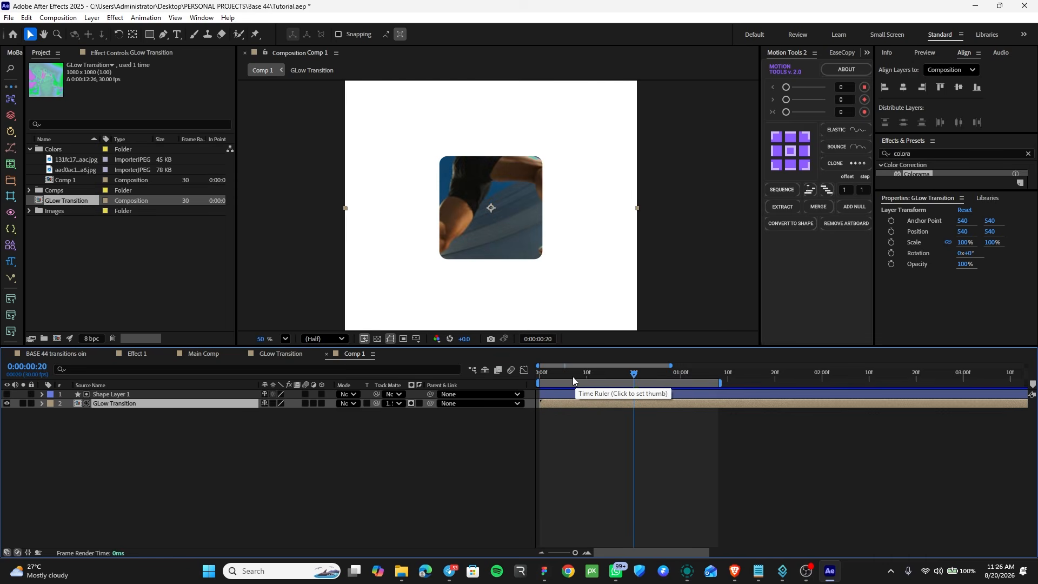
Play back the matted transition in Comp 1 from time 0
{"action": "left_click_drag", "start_coordinate": [572, 377], "coordinate": [476, 410]}
{"action": "key", "text": "space"}
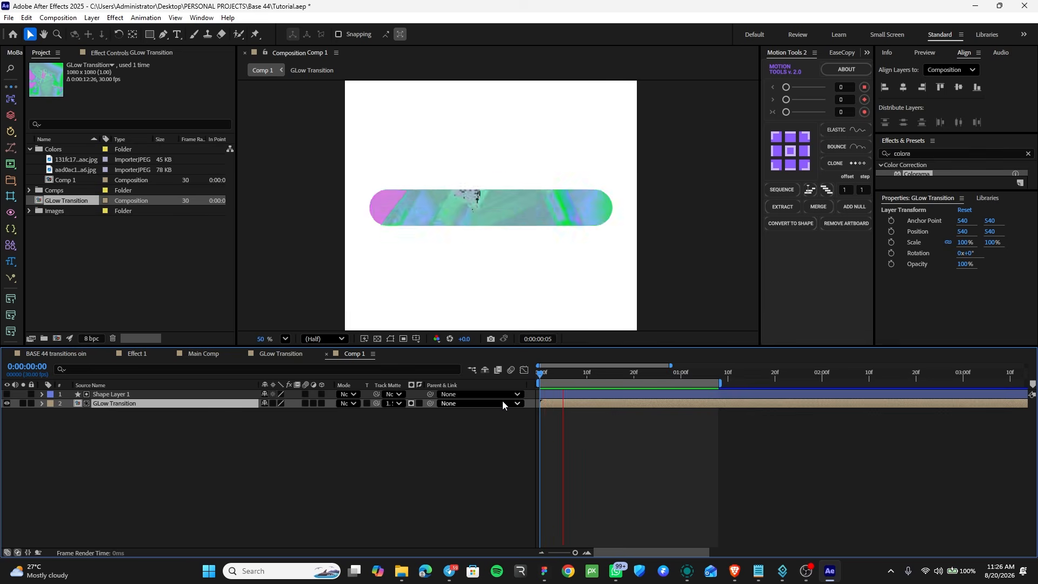
{"action": "key", "text": "space"}
{"action": "left_click", "coordinate": [564, 455]}
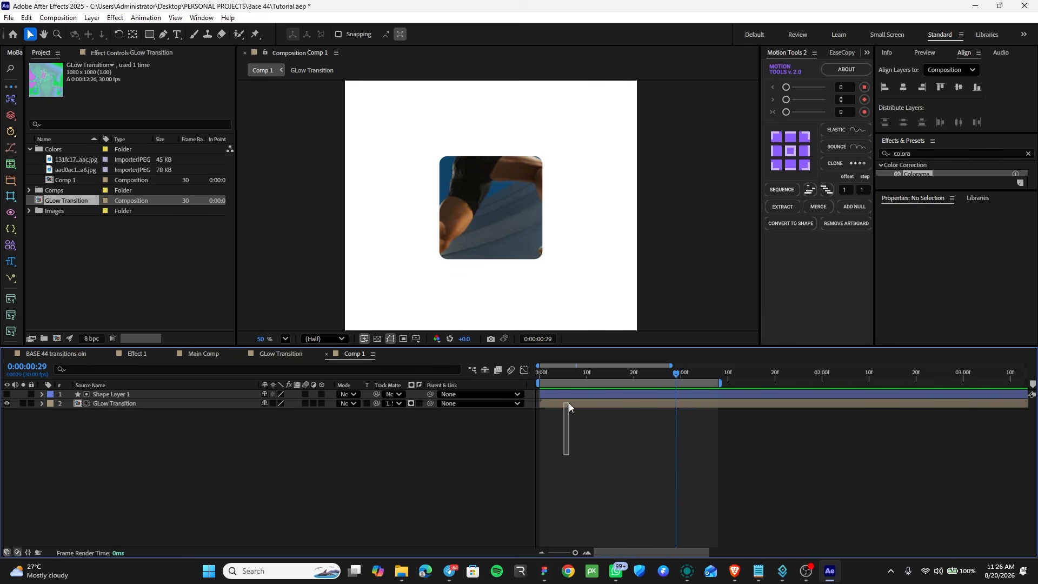
At time 0, enable Scale keyframing on the GLow Transition layer with a starting value of 100%
{"action": "left_click", "coordinate": [573, 402]}
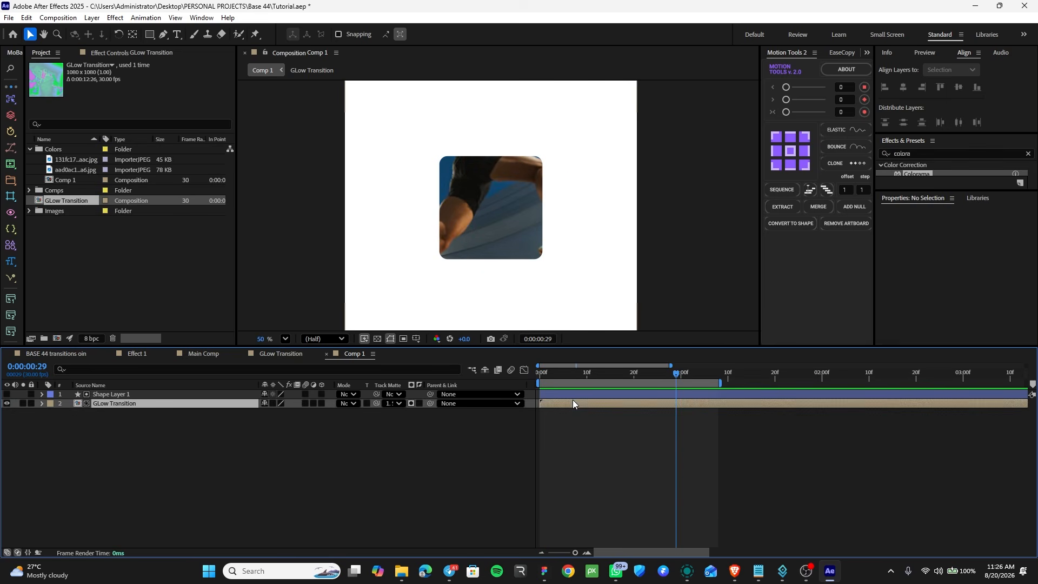
{"action": "left_click_drag", "start_coordinate": [675, 373], "coordinate": [535, 378]}
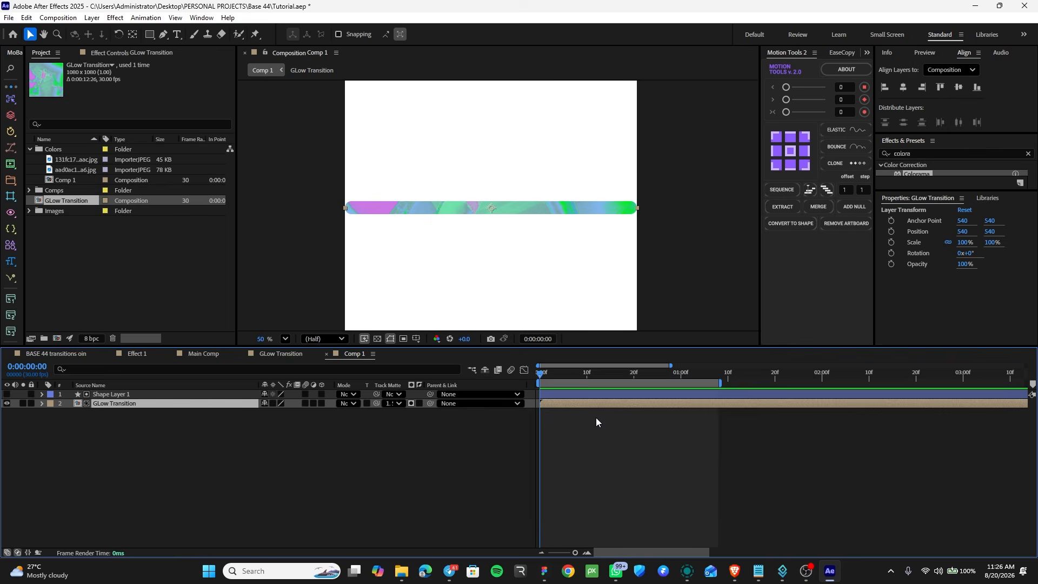
{"action": "left_click", "coordinate": [604, 456]}
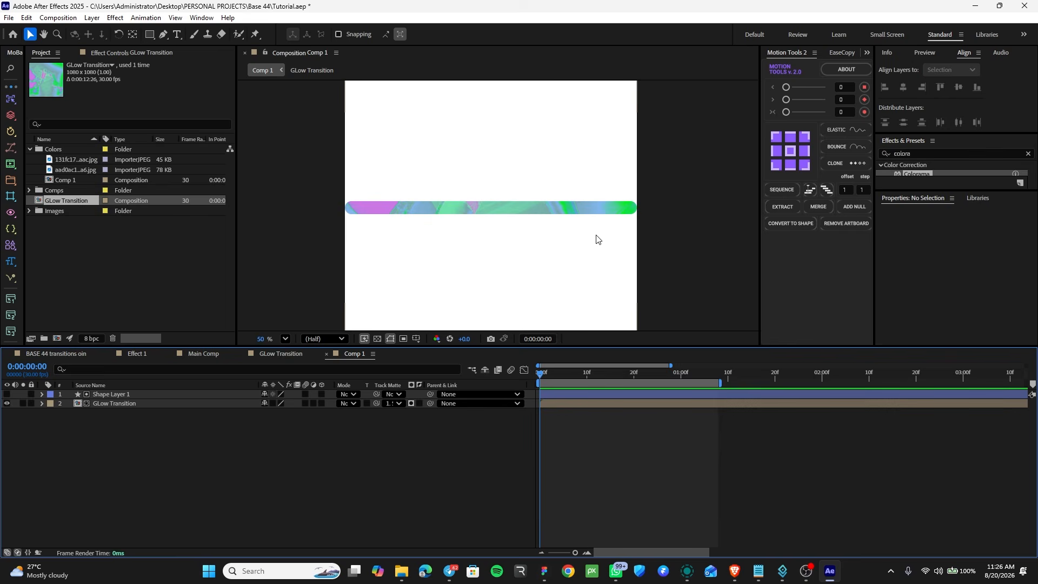
{"action": "scroll", "coordinate": [640, 214], "scroll_direction": "down", "scroll_amount": 2}
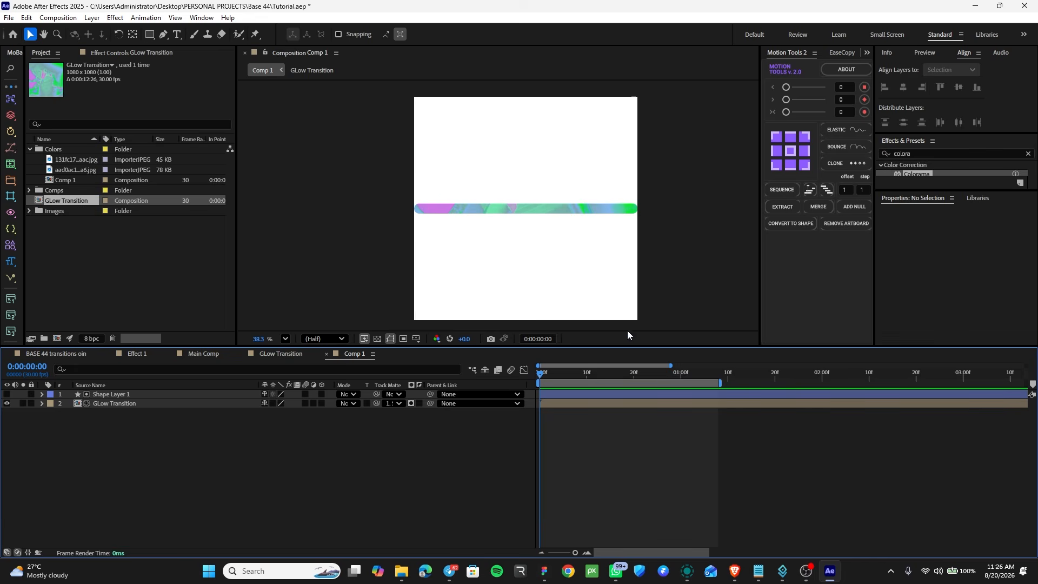
{"action": "left_click", "coordinate": [598, 406]}
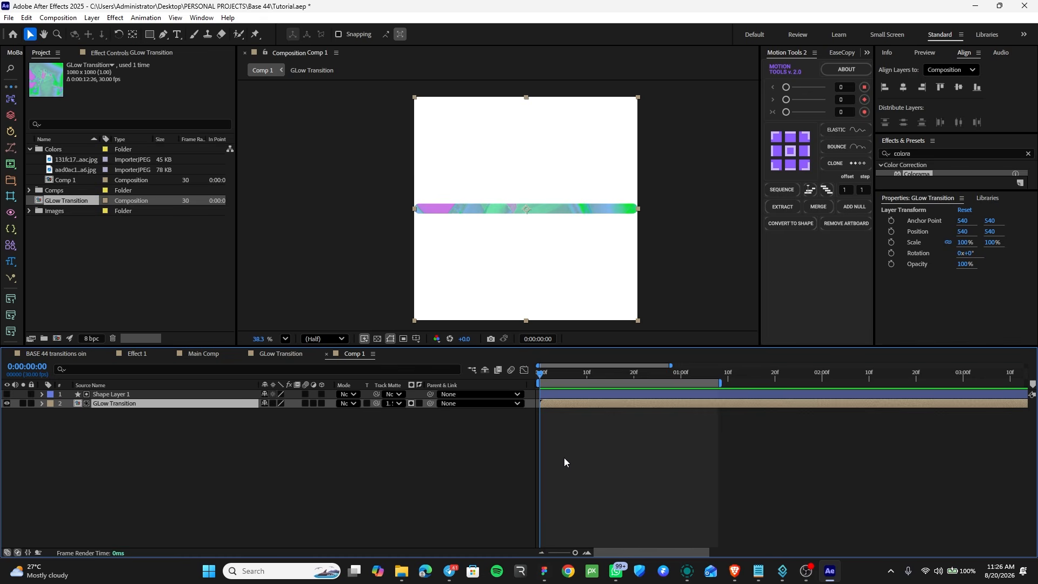
{"action": "key", "text": "ctrl+m"}
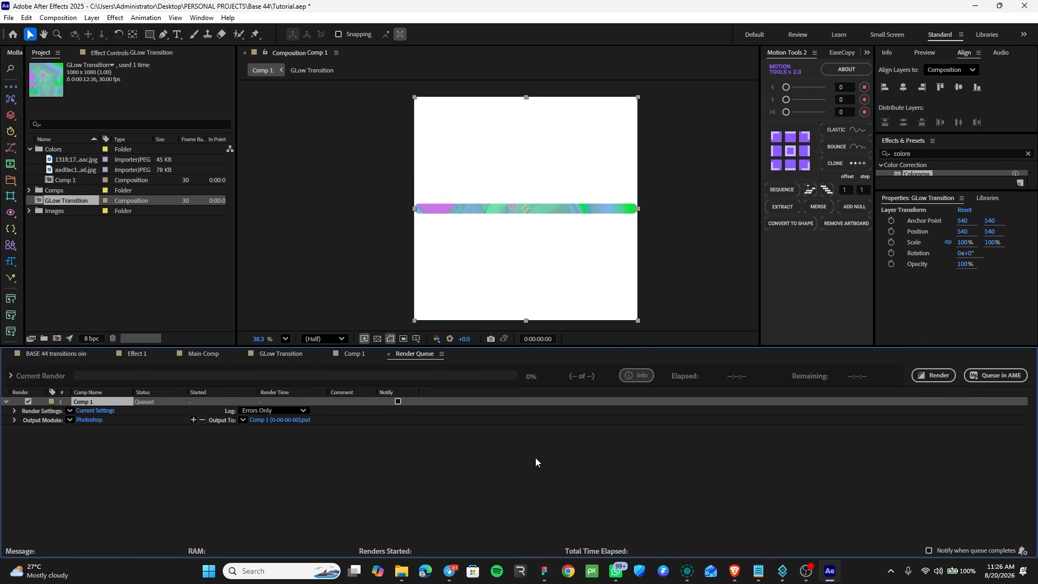
{"action": "left_click", "coordinate": [353, 355]}
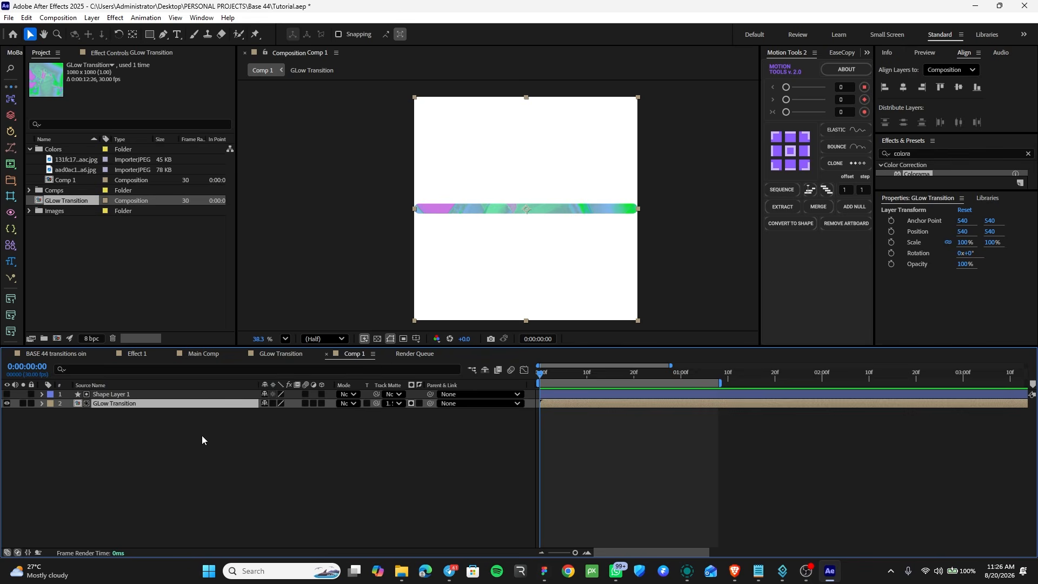
{"action": "key", "text": "s"}
{"action": "left_click", "coordinate": [69, 413]}
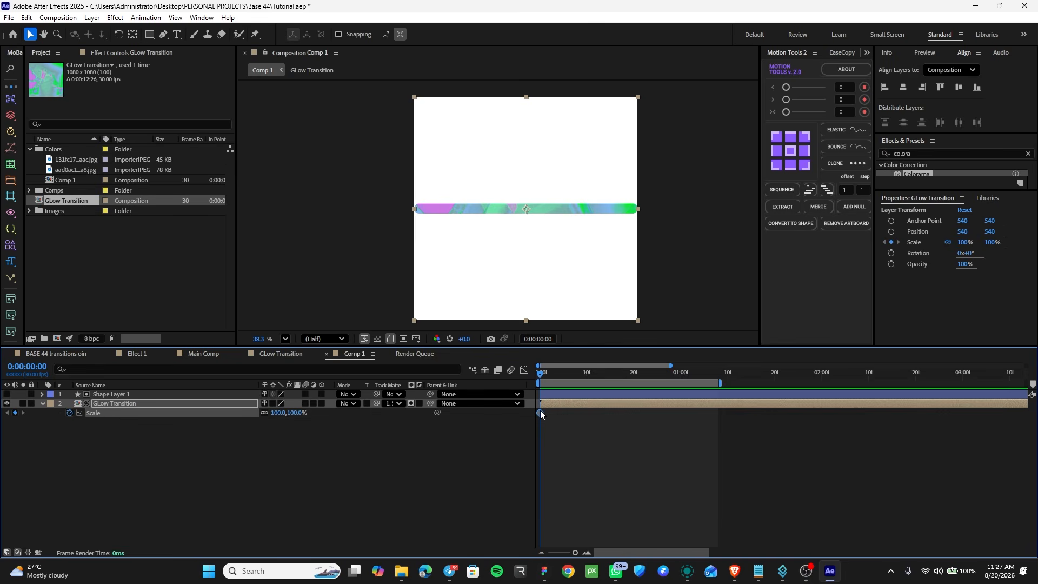
Reveal Shape Layer 1's keyframes and set the GLow Transition layer's scale to 40% at frame 12, aligned with its end keyframes
{"action": "left_click_drag", "start_coordinate": [541, 413], "coordinate": [649, 433]}
{"action": "left_click", "coordinate": [305, 403]}
{"action": "left_click_drag", "start_coordinate": [648, 412], "coordinate": [519, 433]}
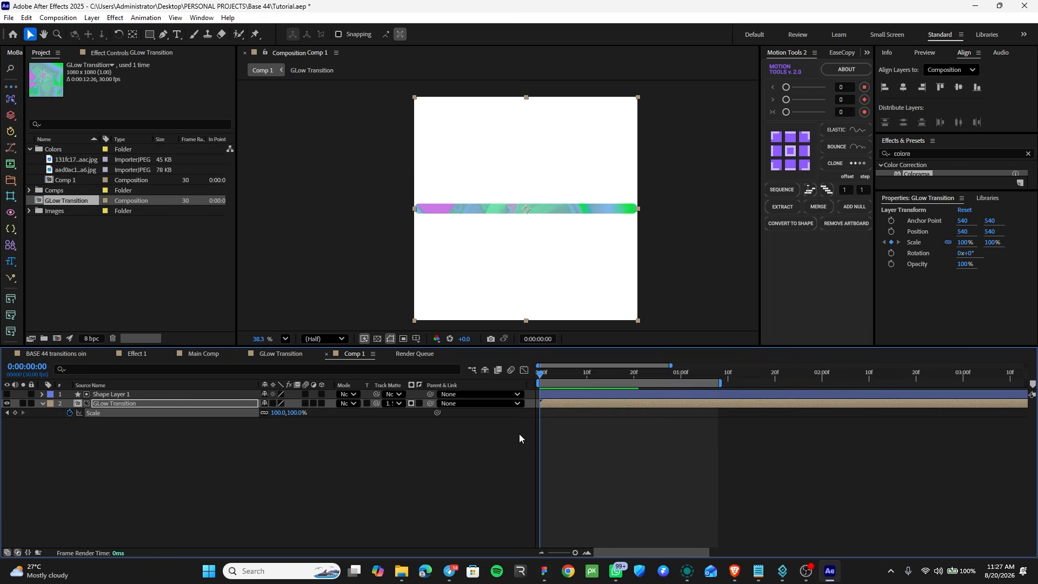
{"action": "left_click_drag", "start_coordinate": [591, 380], "coordinate": [613, 381]}
{"action": "left_click", "coordinate": [611, 394]}
{"action": "key", "text": "u"}
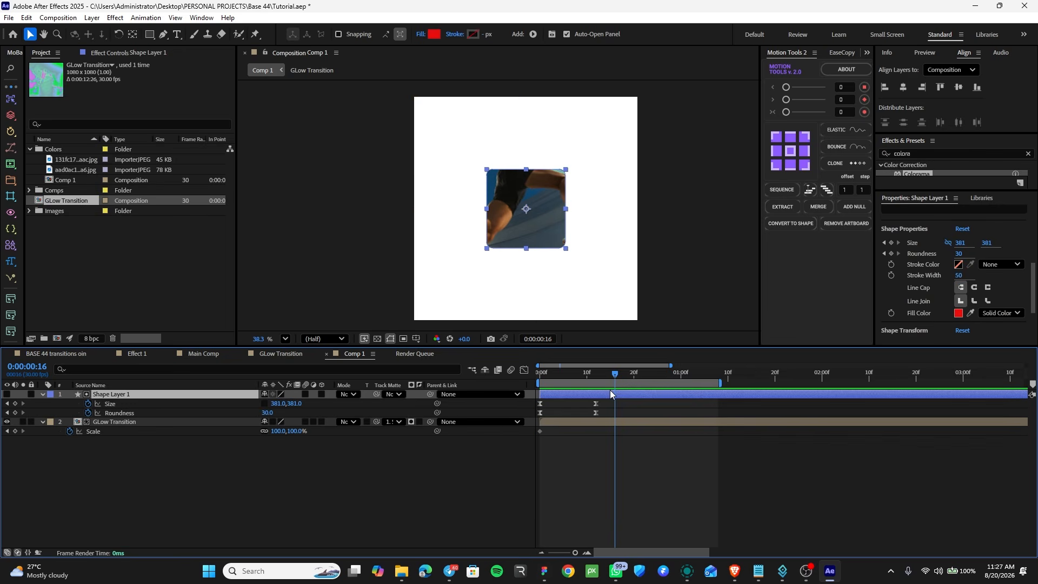
{"action": "left_click_drag", "start_coordinate": [612, 378], "coordinate": [598, 383]}
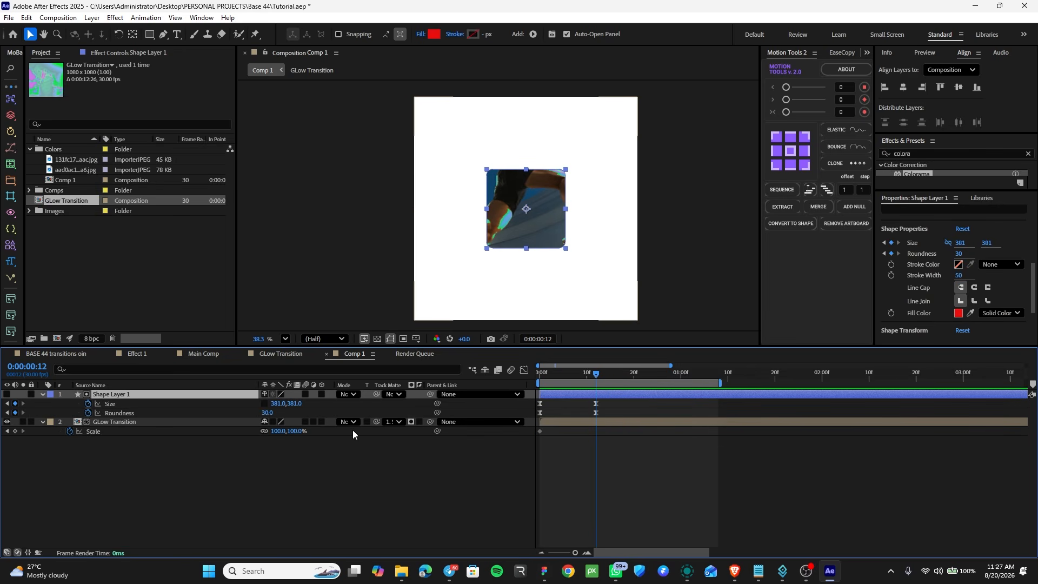
{"action": "left_click_drag", "start_coordinate": [293, 432], "coordinate": [266, 439]}
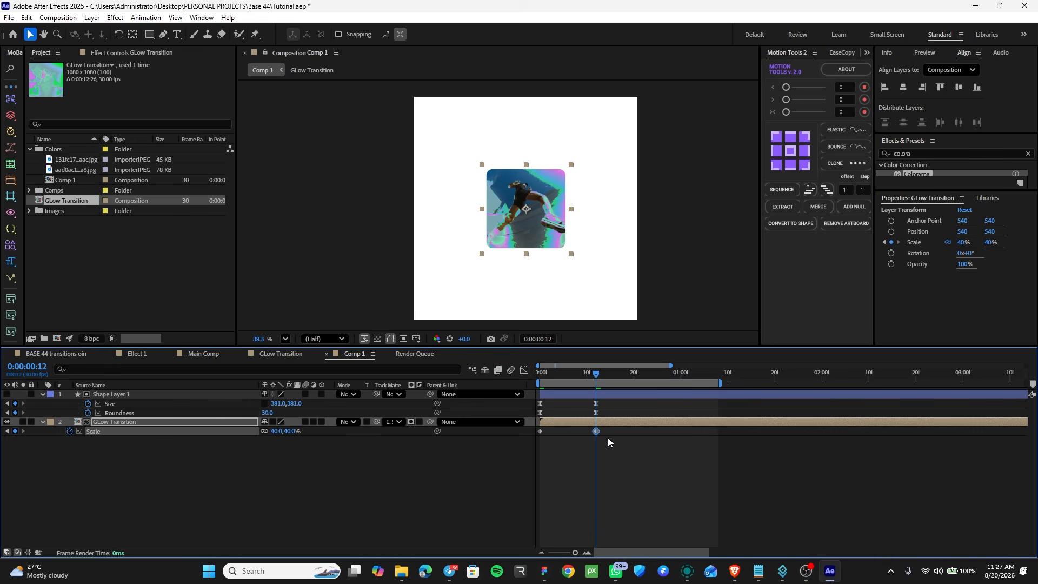
Apply Easy Ease to both Scale keyframes of the GLow Transition layer and play back the animation
{"action": "left_click_drag", "start_coordinate": [608, 459], "coordinate": [526, 428]}
{"action": "key", "text": "space"}
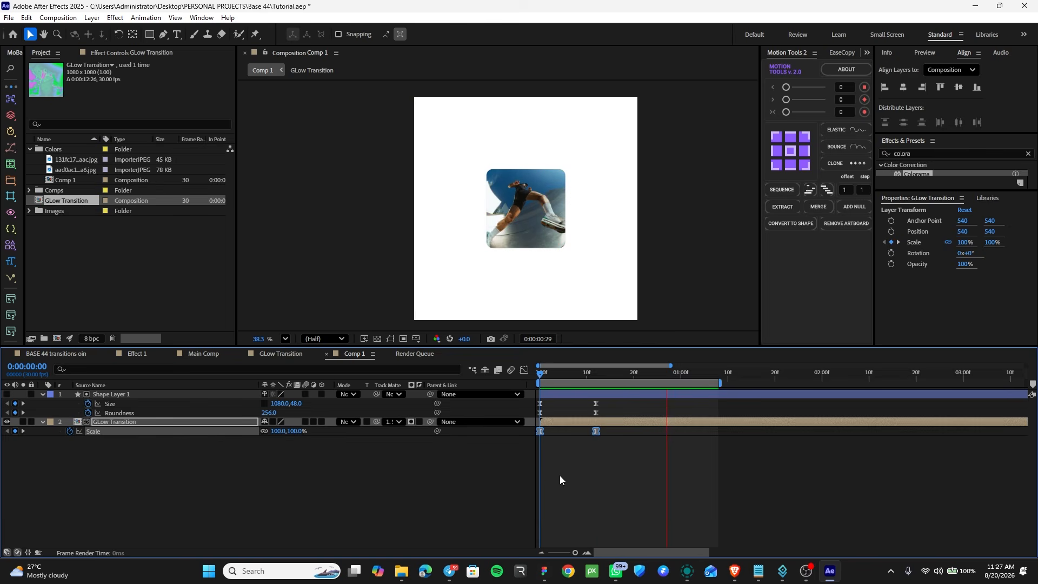
{"action": "left_click", "coordinate": [560, 475]}
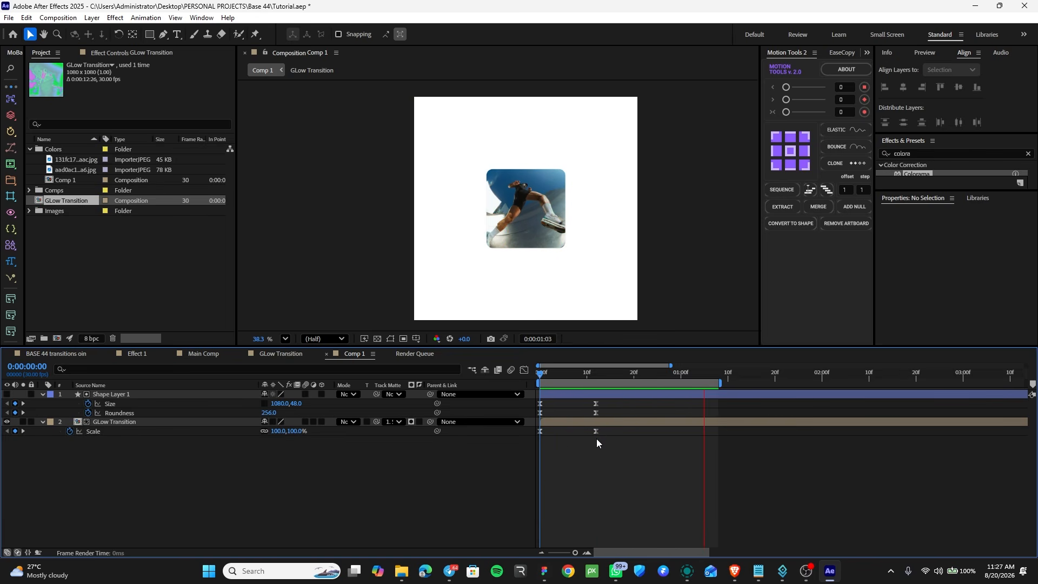
Move the GLow Transition layer's end Scale keyframe to about frame 19, preview the slower scaling, and save the project
{"action": "left_click_drag", "start_coordinate": [598, 430], "coordinate": [628, 440]}
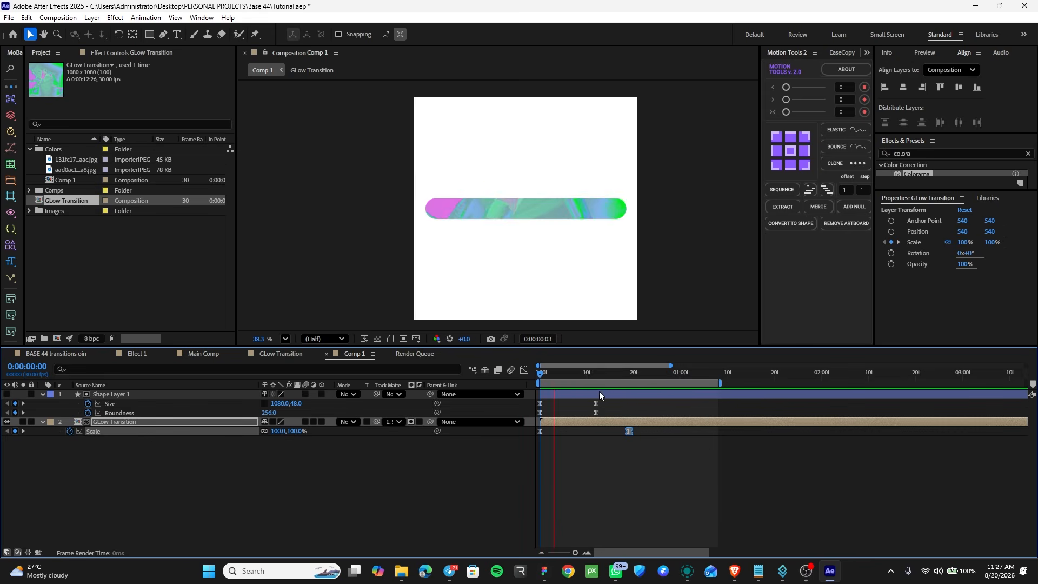
{"action": "key", "text": "space"}
{"action": "key", "text": "ctrl+s"}
{"action": "left_click_drag", "start_coordinate": [608, 373], "coordinate": [471, 391]}
{"action": "key", "text": "space"}
{"action": "key", "text": "space"}
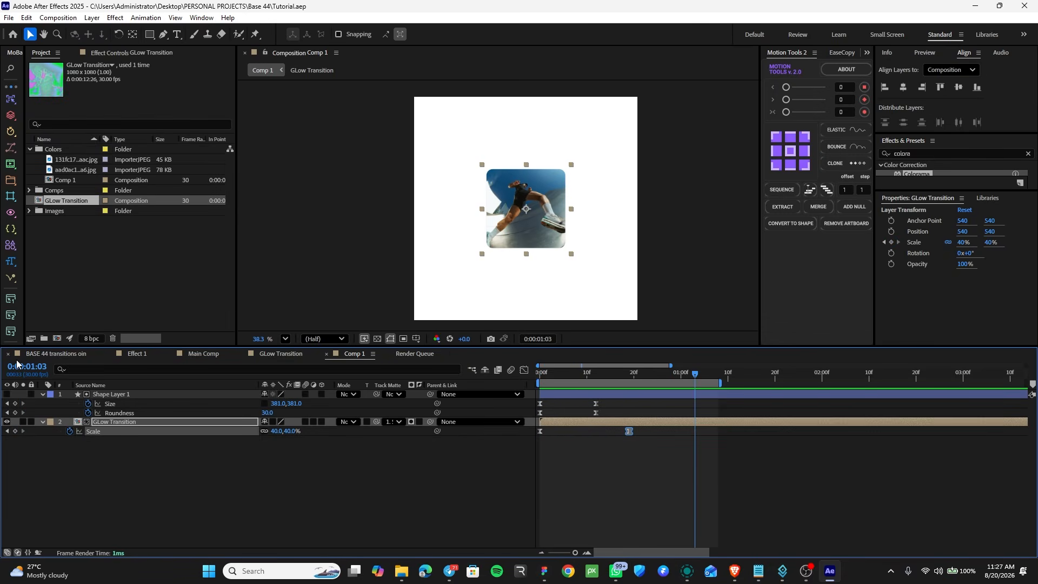
Review the reference animation in the BASE 44 transitions oin composition, playing the text and image transitions at a closer zoom
{"action": "left_click", "coordinate": [43, 354]}
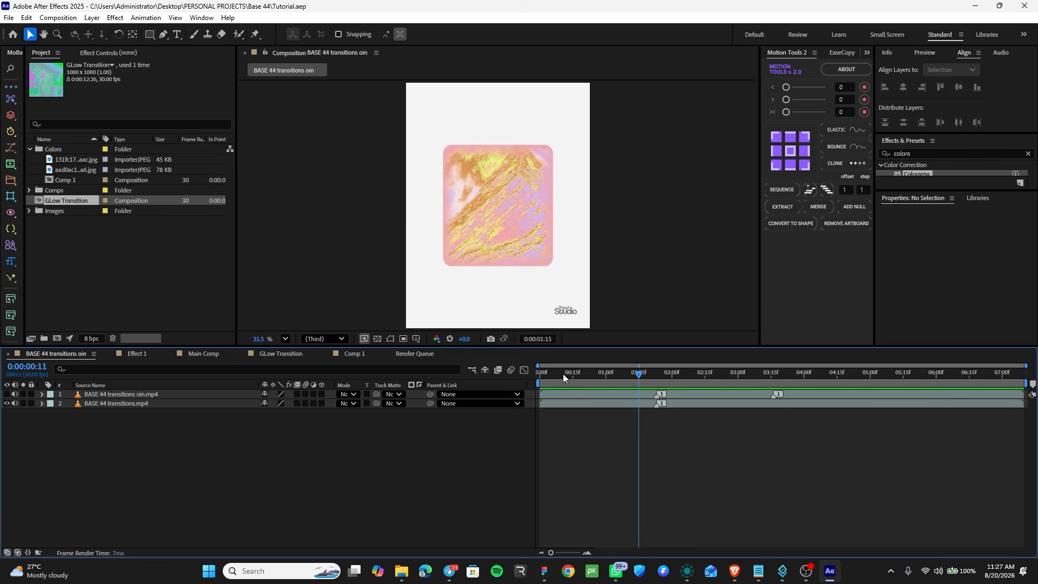
{"action": "left_click_drag", "start_coordinate": [563, 374], "coordinate": [538, 374]}
{"action": "scroll", "coordinate": [484, 207], "scroll_direction": "up", "scroll_amount": 5}
{"action": "key", "text": "space"}
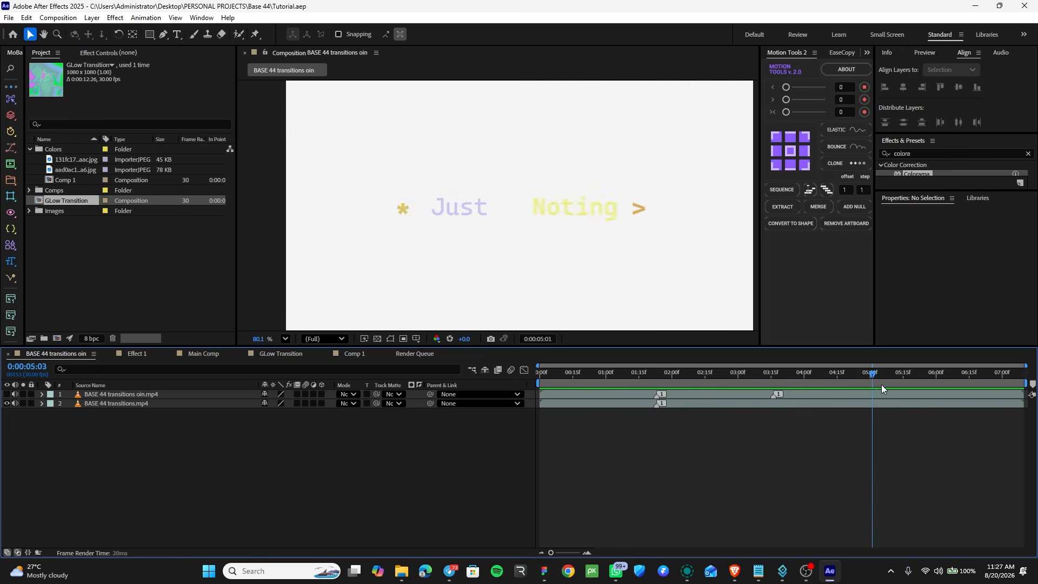
{"action": "left_click", "coordinate": [899, 384]}
{"action": "left_click", "coordinate": [872, 378]}
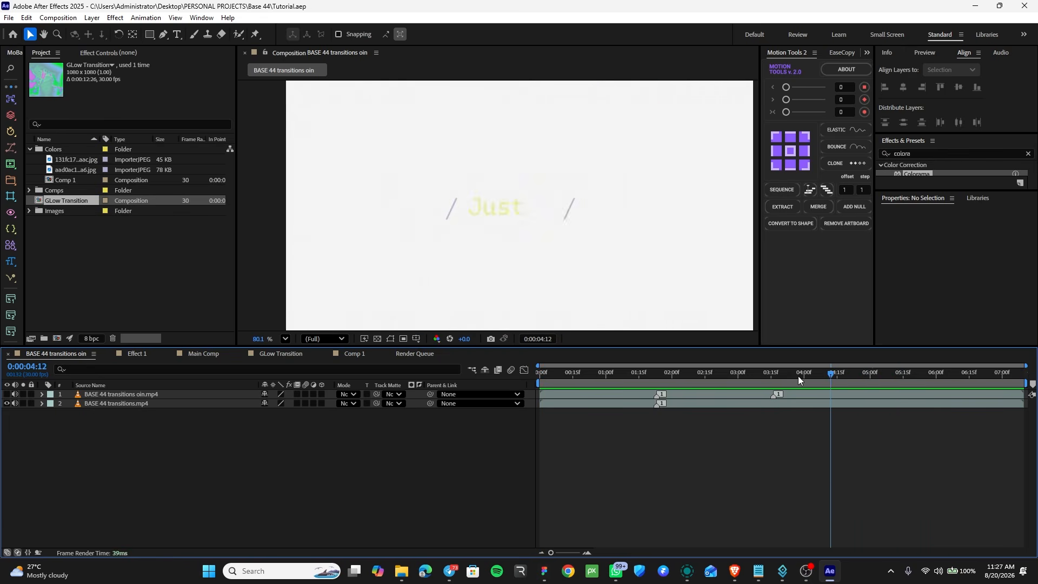
{"action": "left_click", "coordinate": [741, 376]}
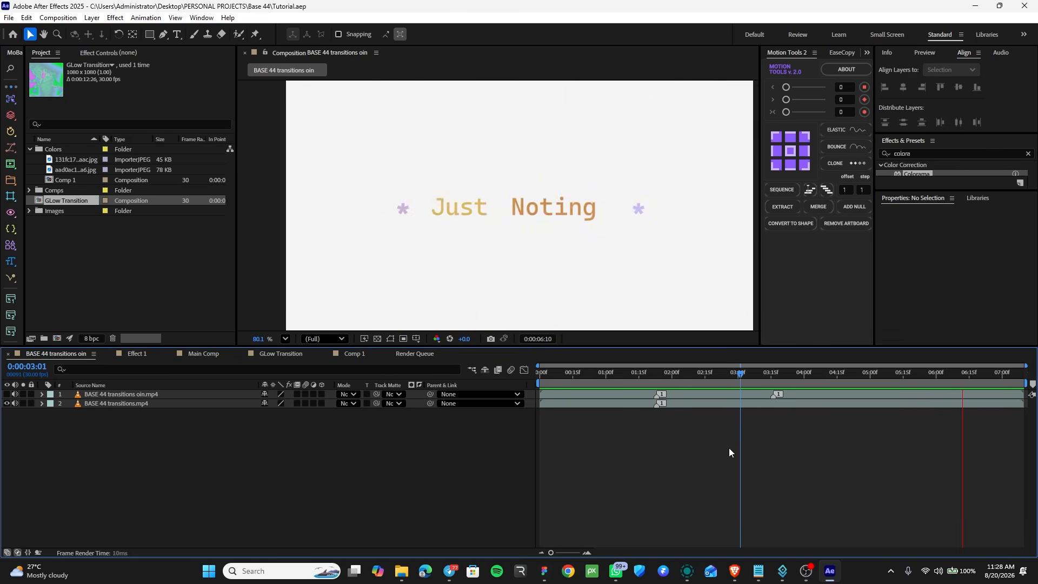
{"action": "left_click_drag", "start_coordinate": [734, 372], "coordinate": [569, 391]}
{"action": "key", "text": "space"}
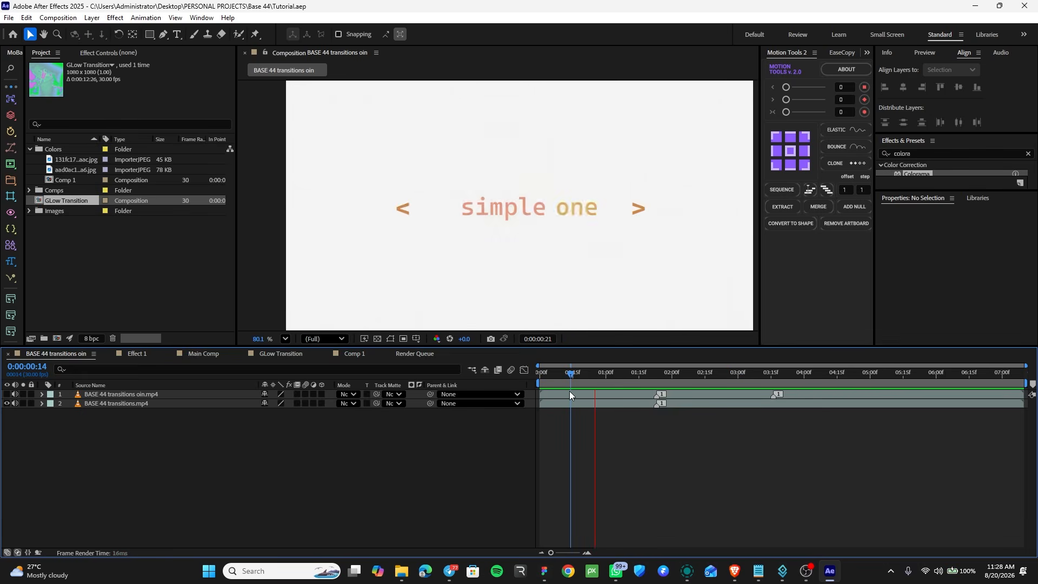
{"action": "key", "text": "space"}
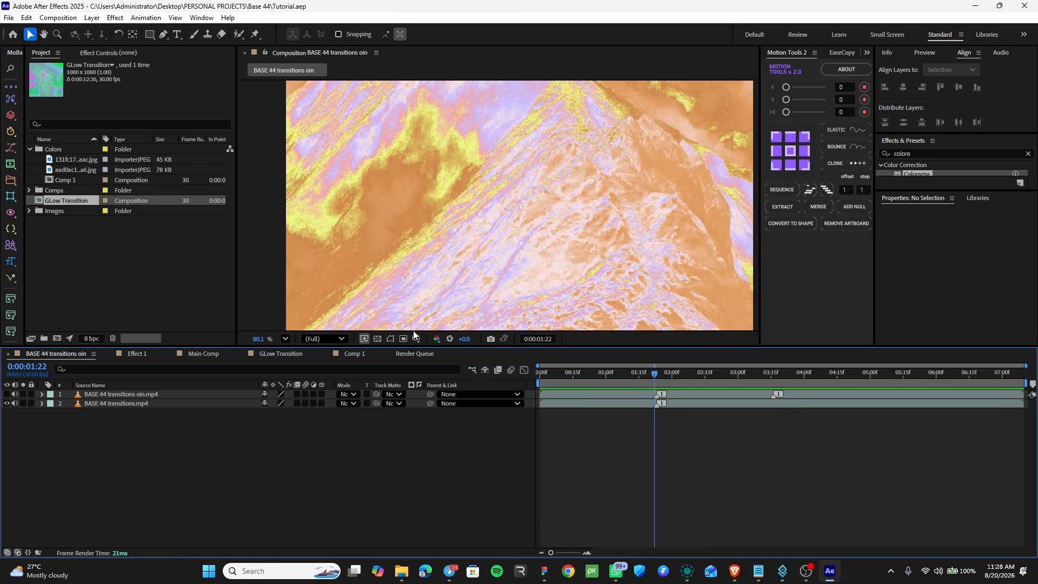
Return to Comp 1, play back the finished transition, and deselect everything
{"action": "left_click", "coordinate": [357, 354]}
{"action": "key", "text": "space"}
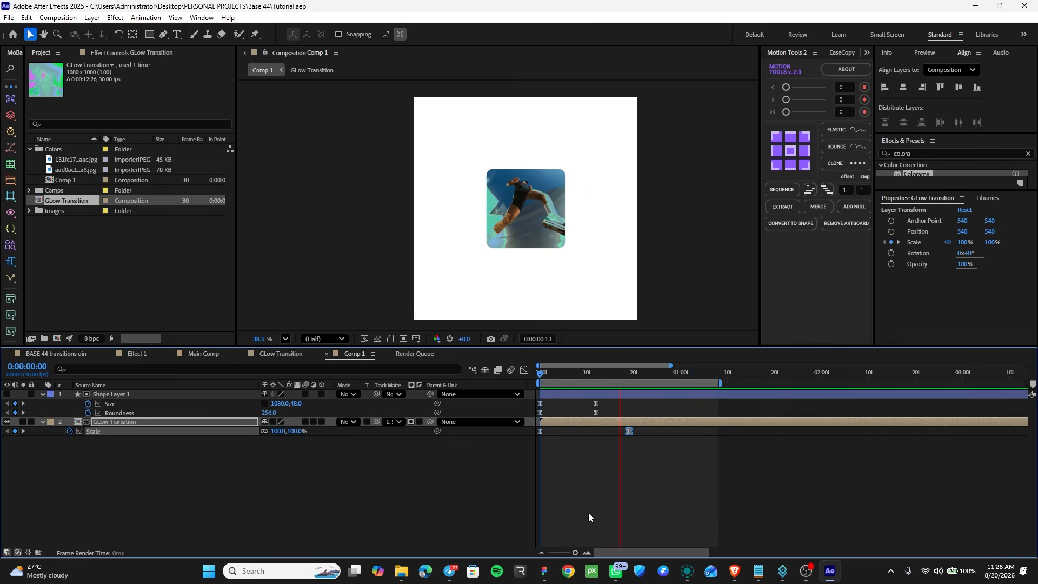
{"action": "key", "text": "space"}
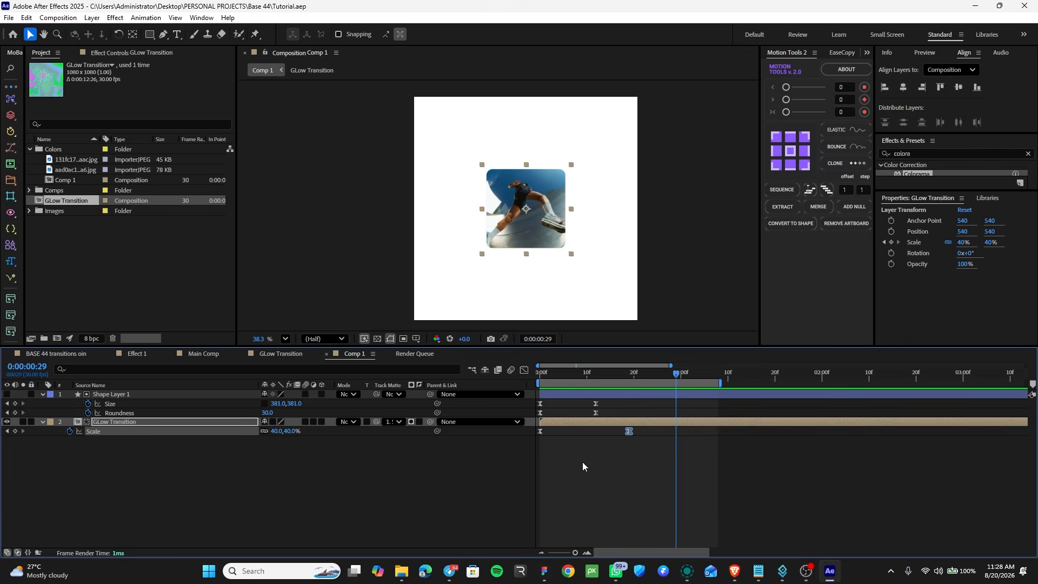
{"action": "key", "text": "ctrl+a"}
{"action": "left_click", "coordinate": [640, 472]}
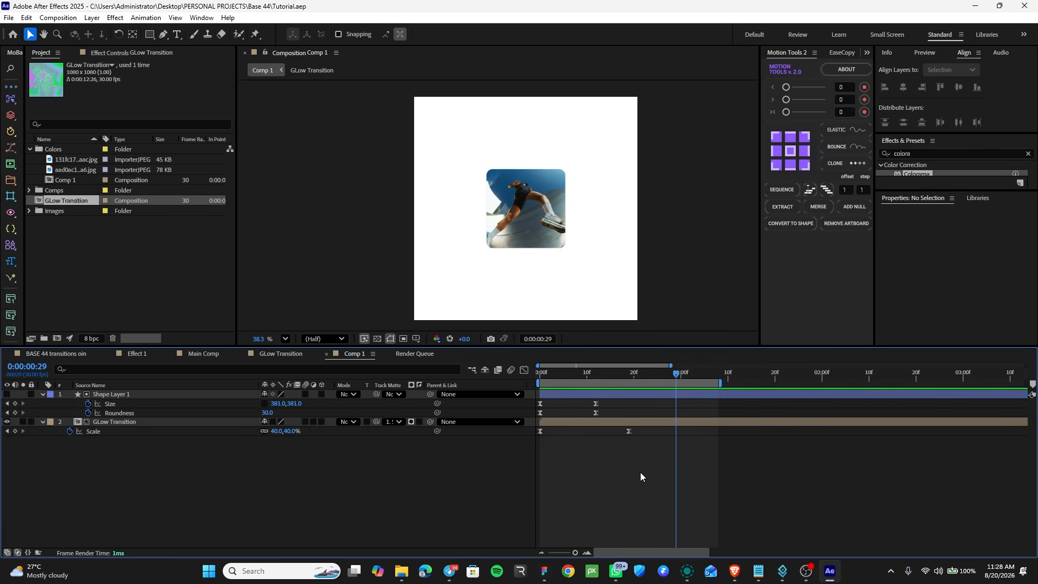